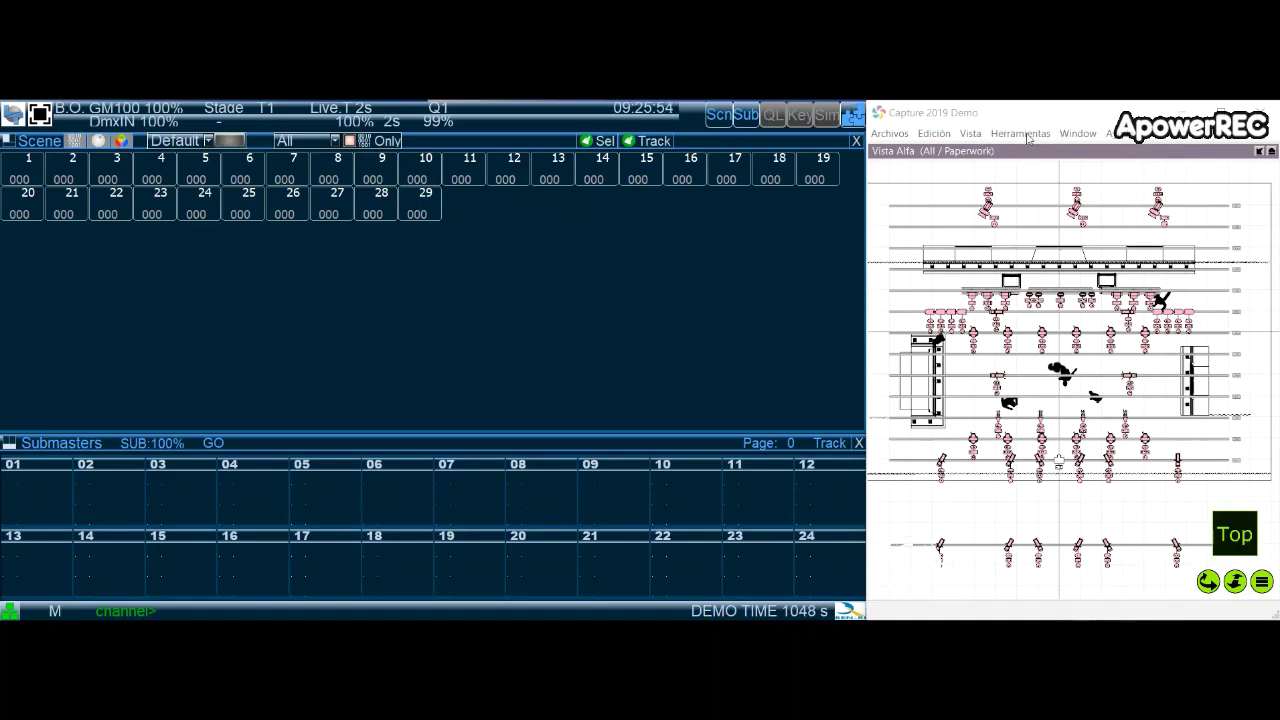
Display the project's full fixture list in Capture and select channel 50, the first Robin DLX Spot.
click(1260, 152)
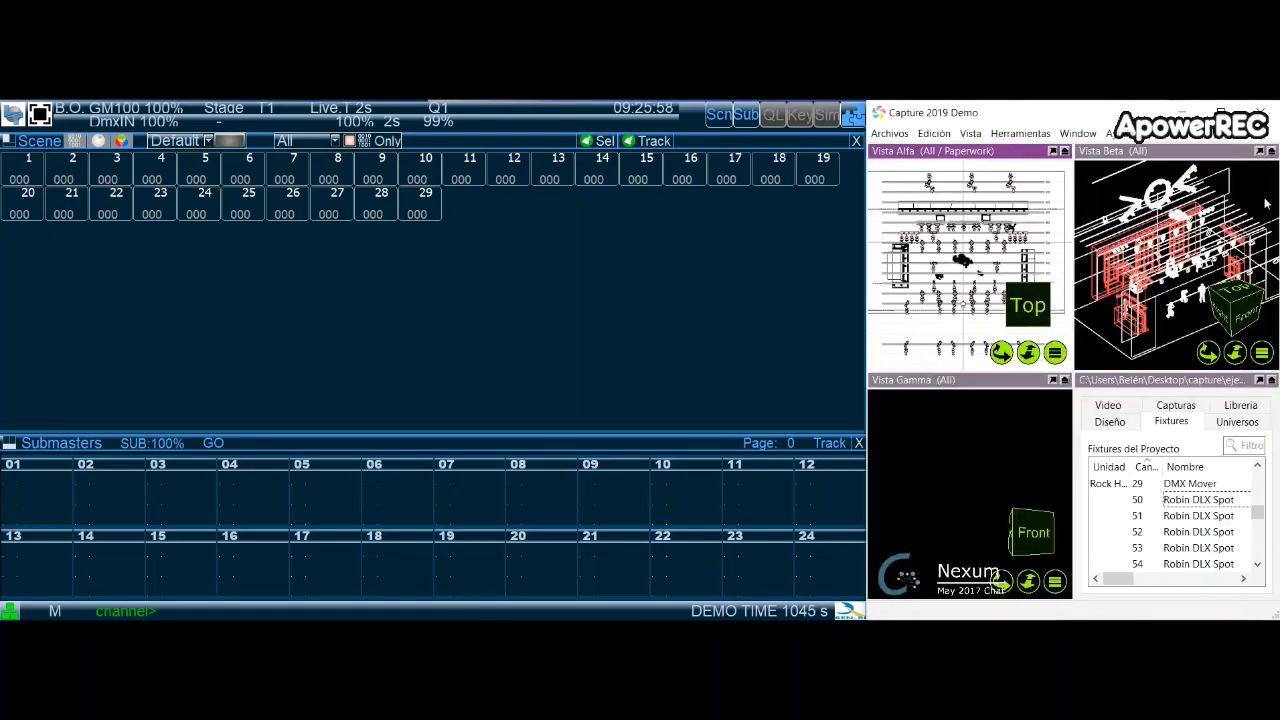
click(1260, 381)
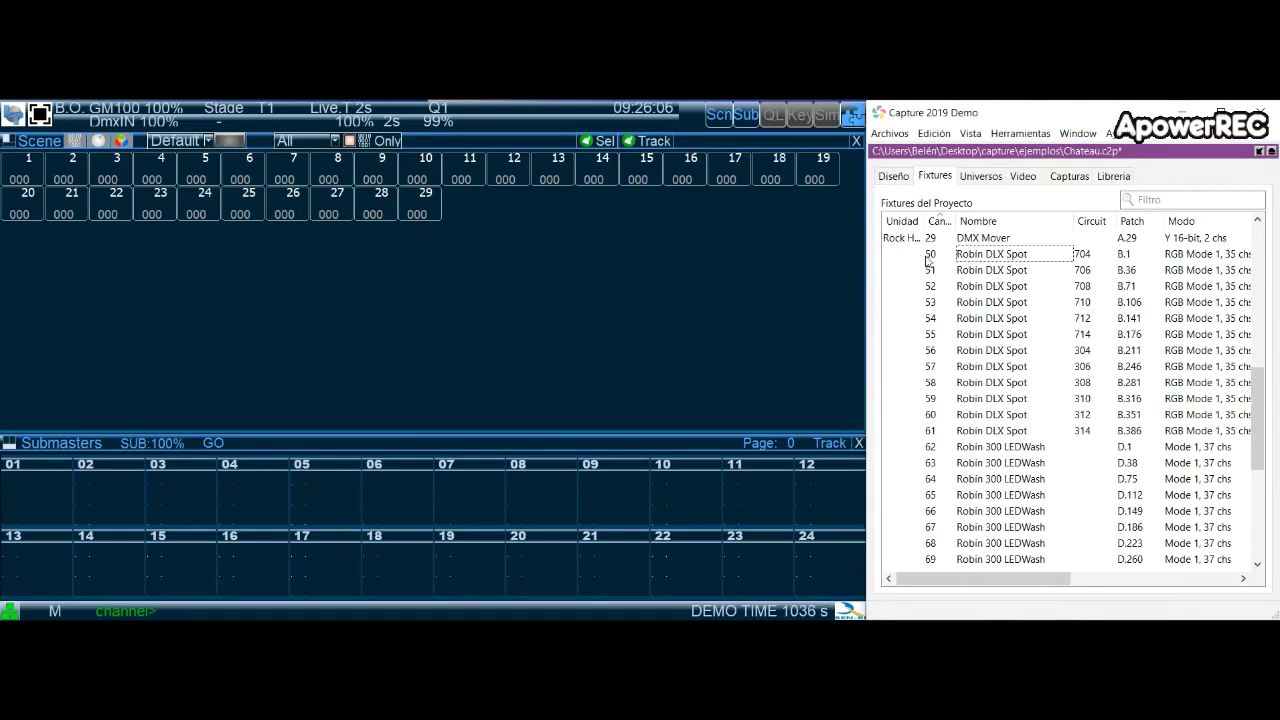
click(940, 261)
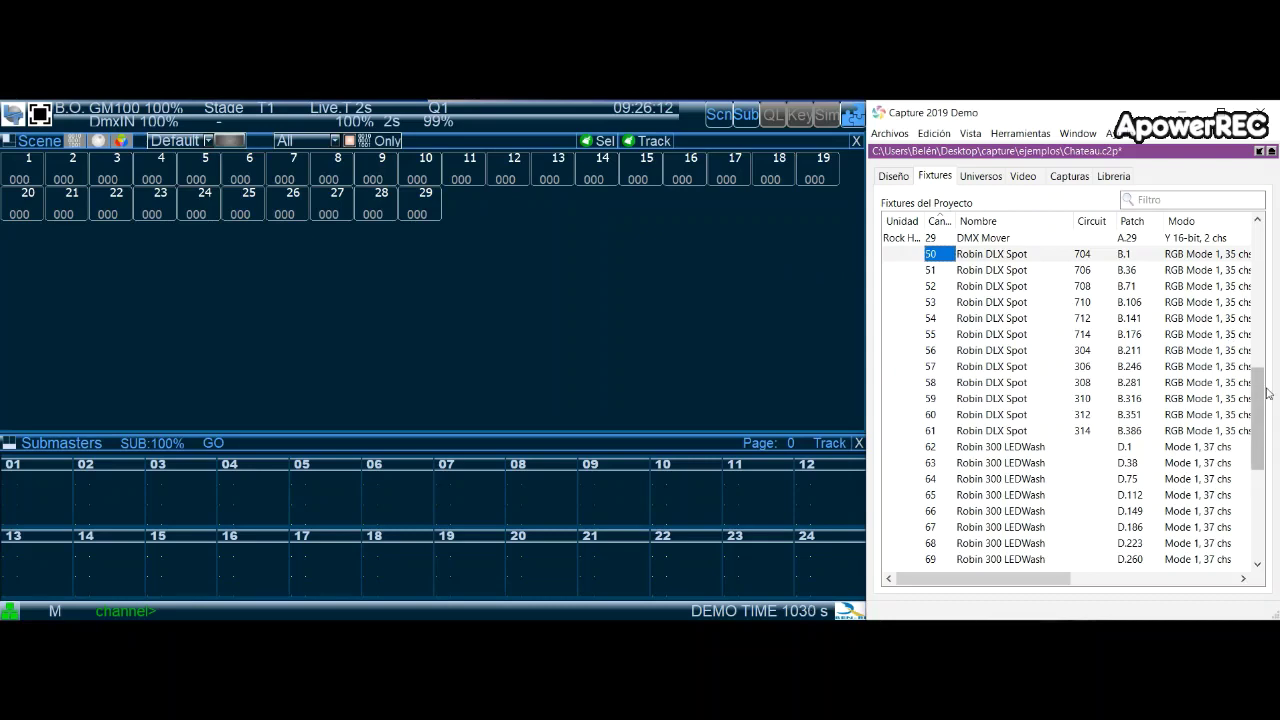
mouse_move(1268, 393)
mouse_down()
mouse_move(1258, 262)
mouse_move(1257, 393)
mouse_up()
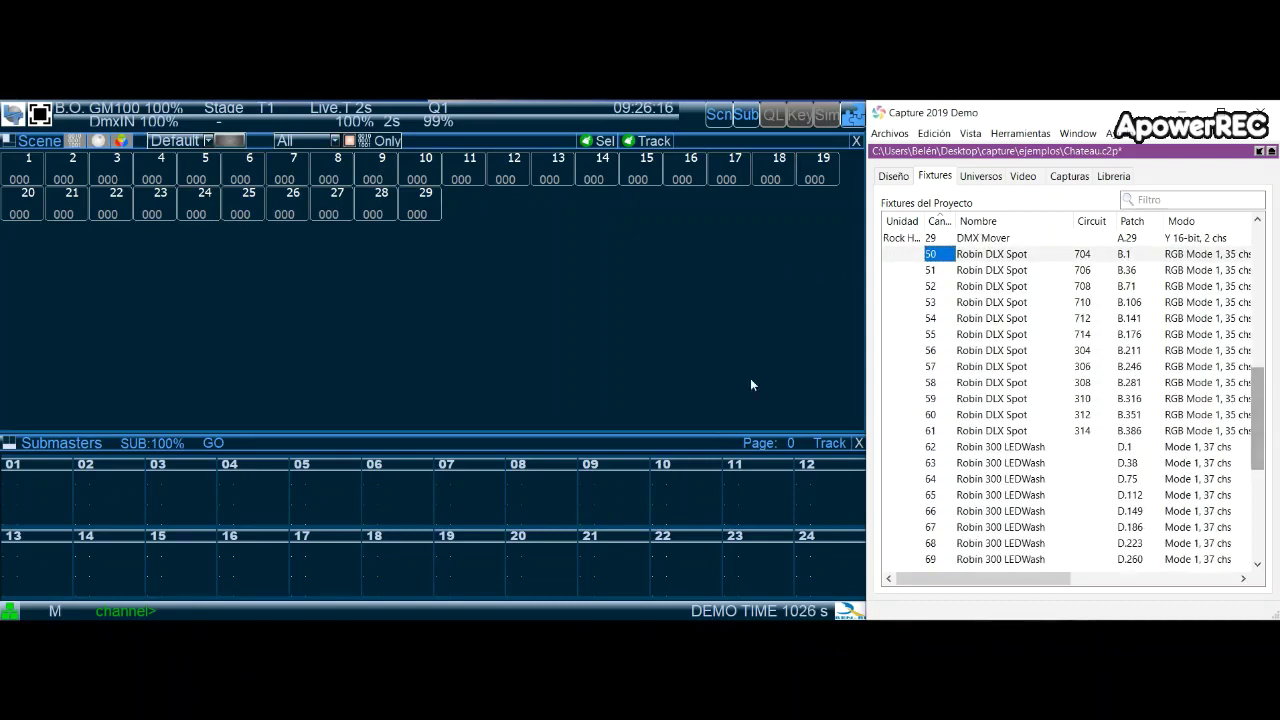
click(715, 357)
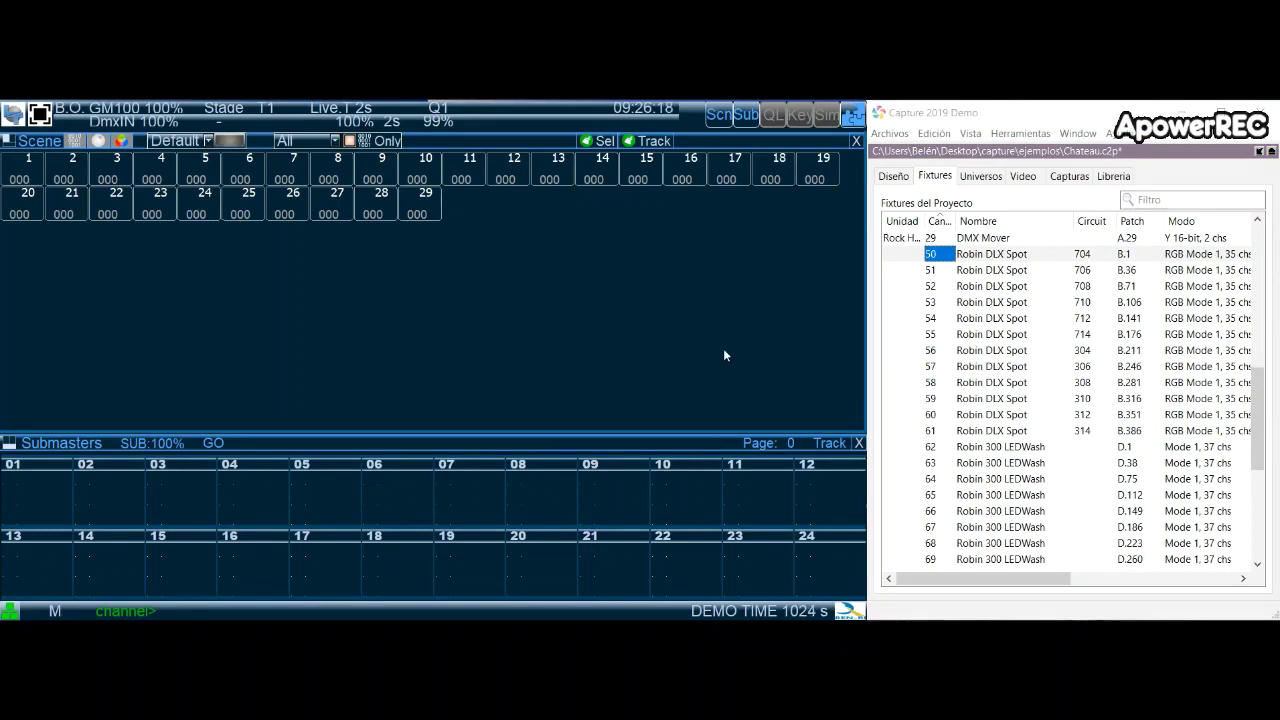
key(m)
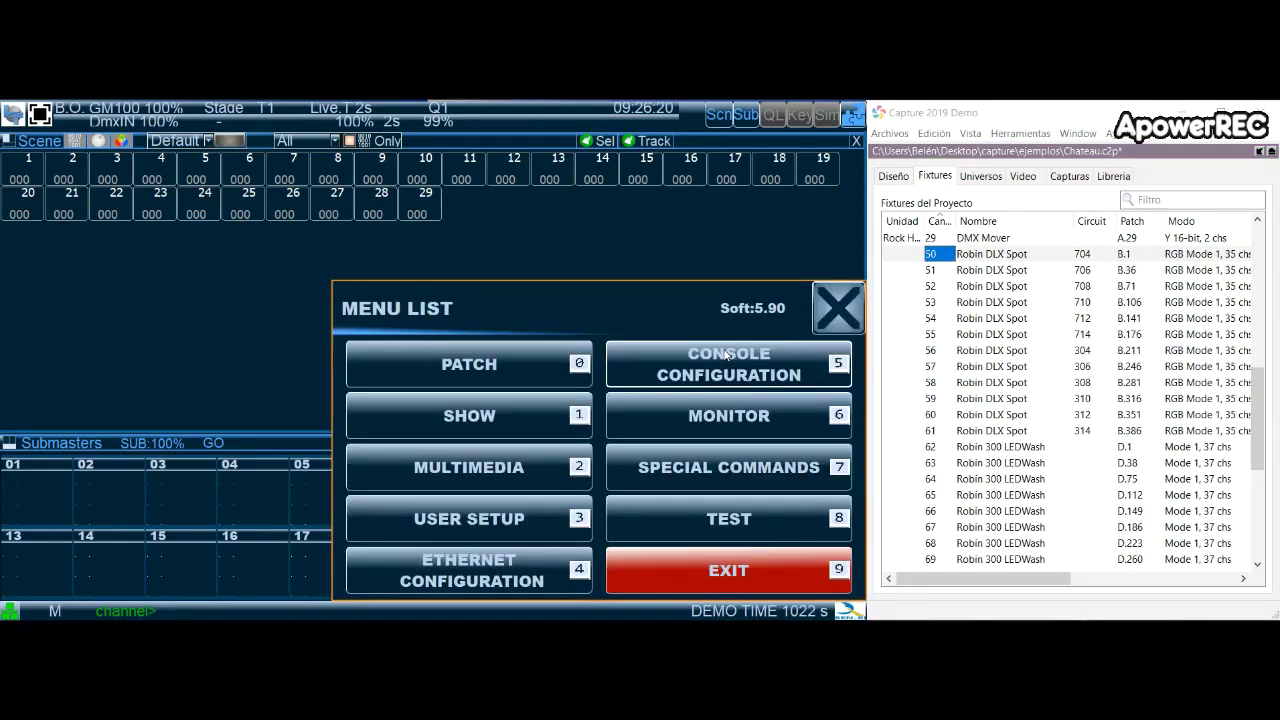
click(515, 360)
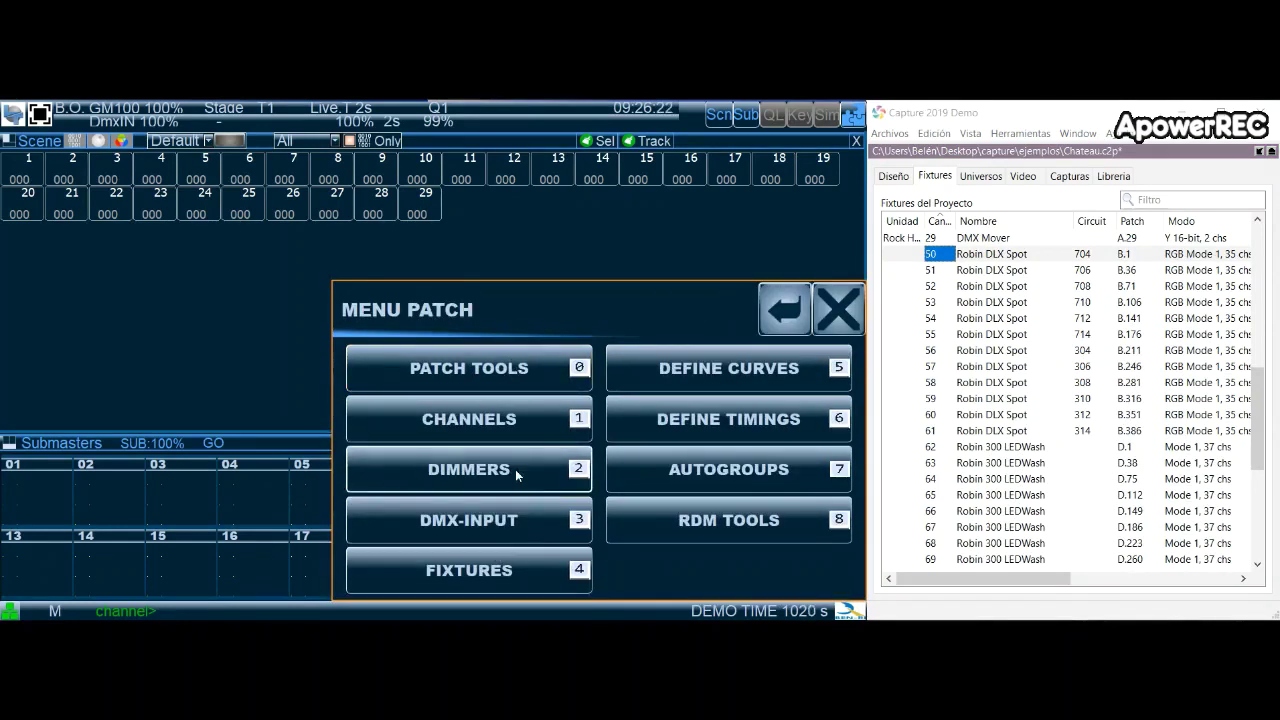
click(497, 570)
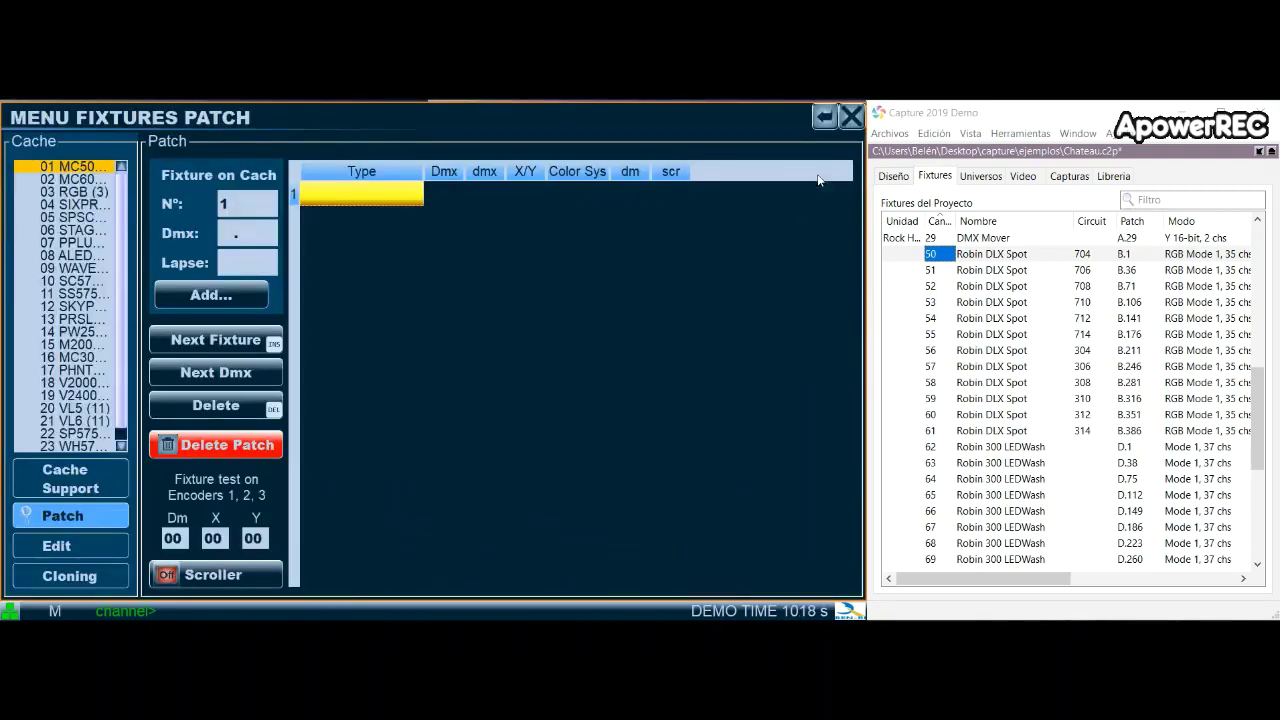
click(851, 117)
key(Escape)
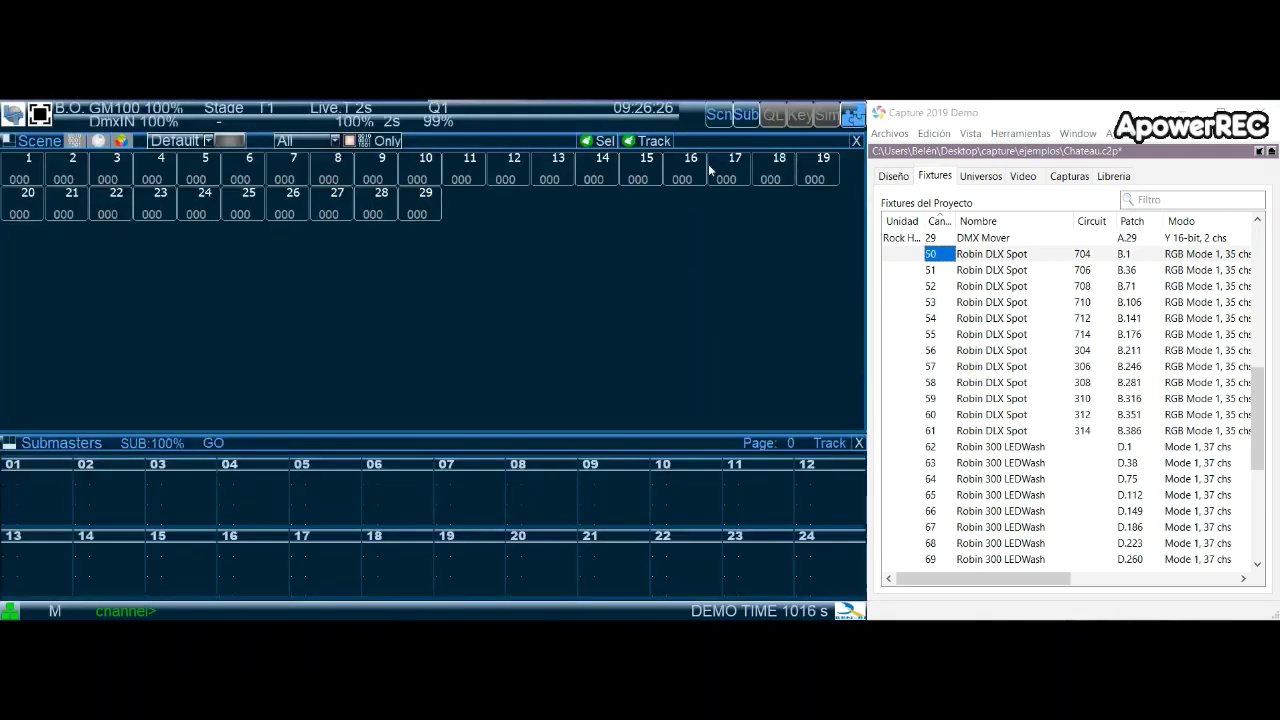
Open the console's fixtures patch using the simulator and display the Cache Support library.
click(826, 115)
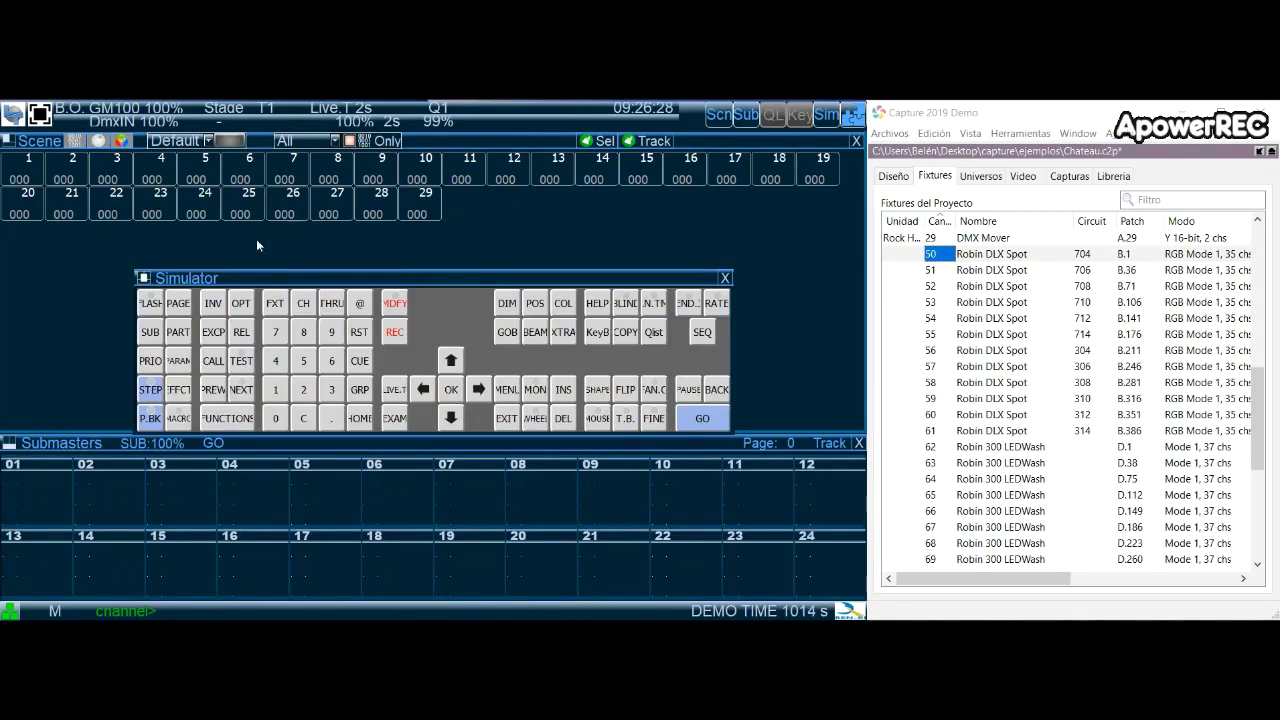
click(279, 305)
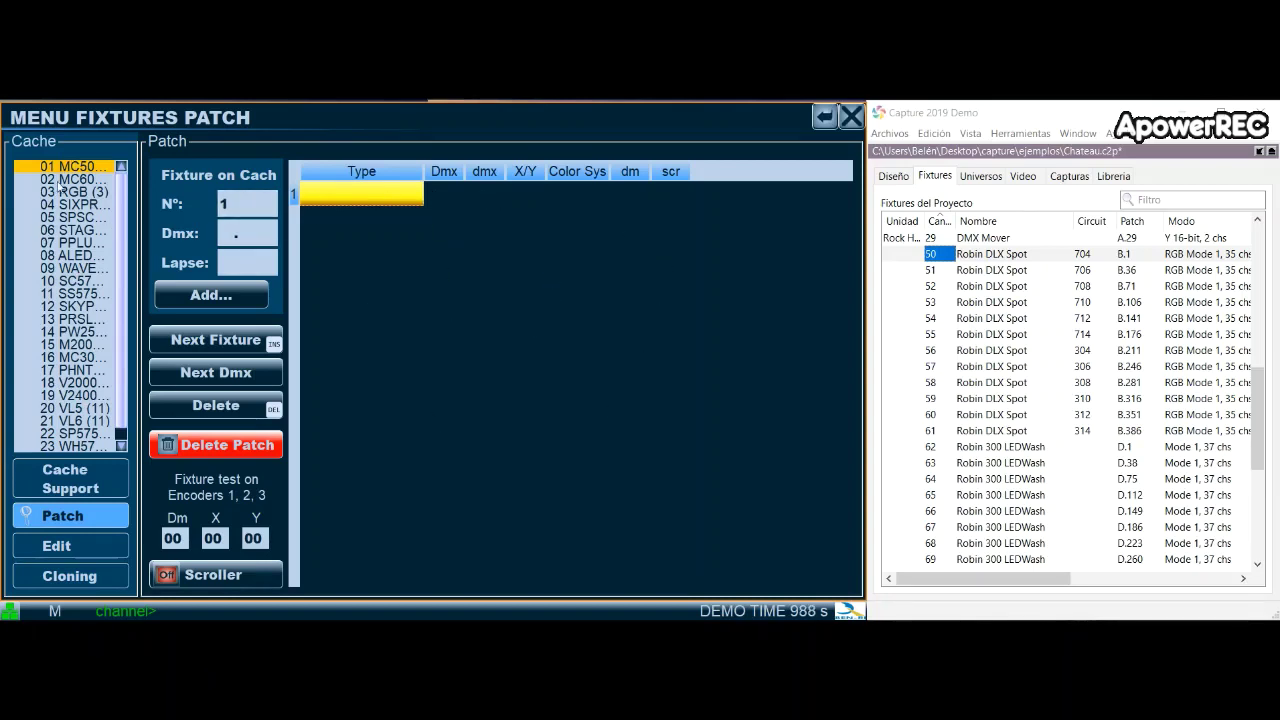
scroll(126, 234, down, 1)
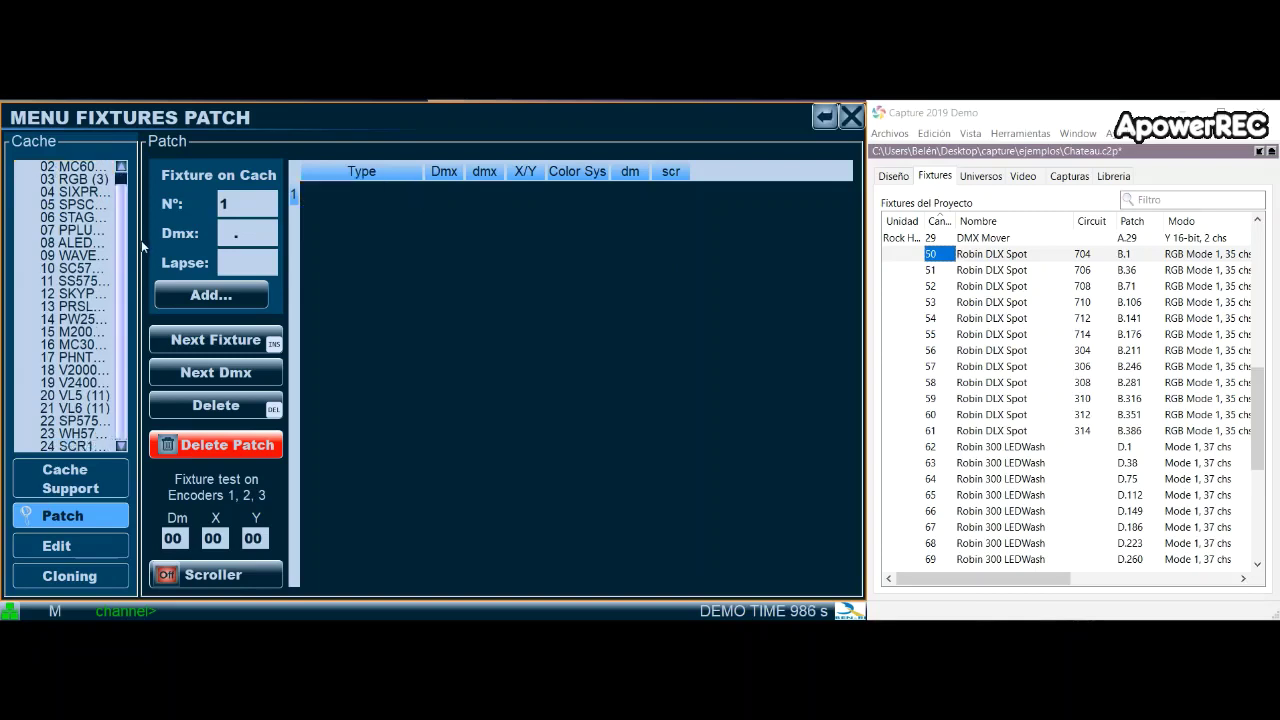
scroll(140, 228, up, 1)
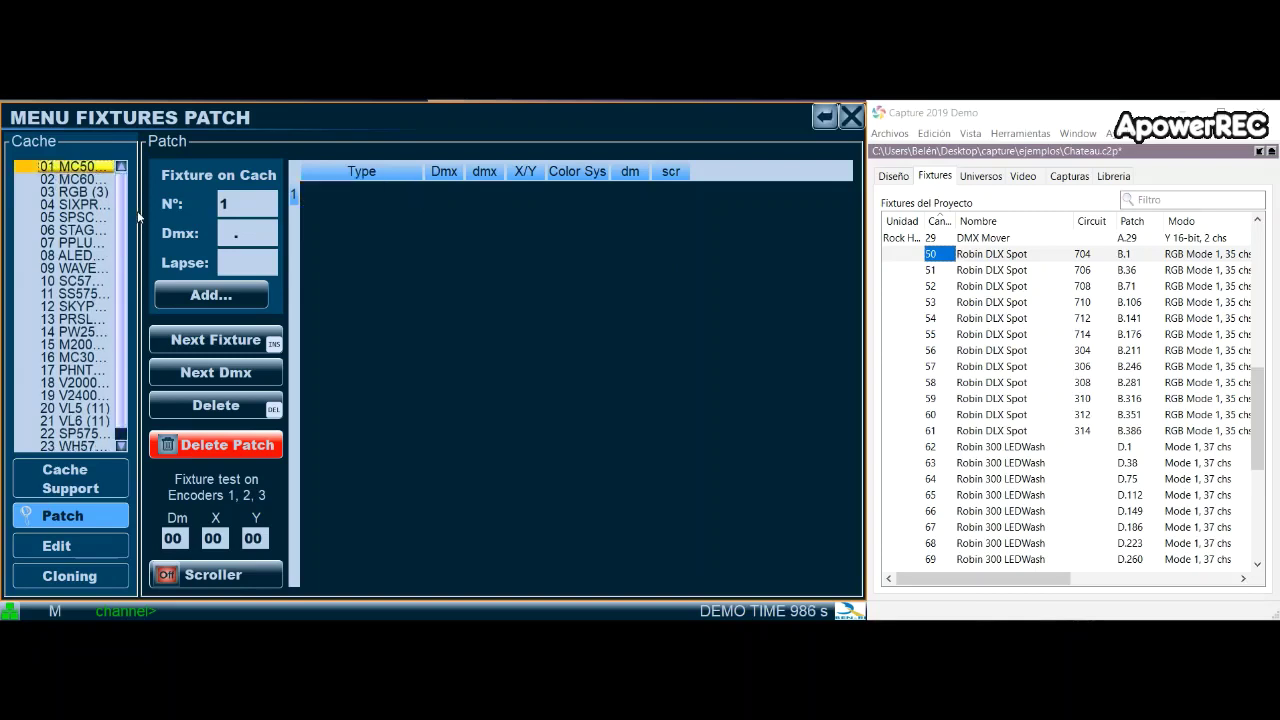
click(1044, 262)
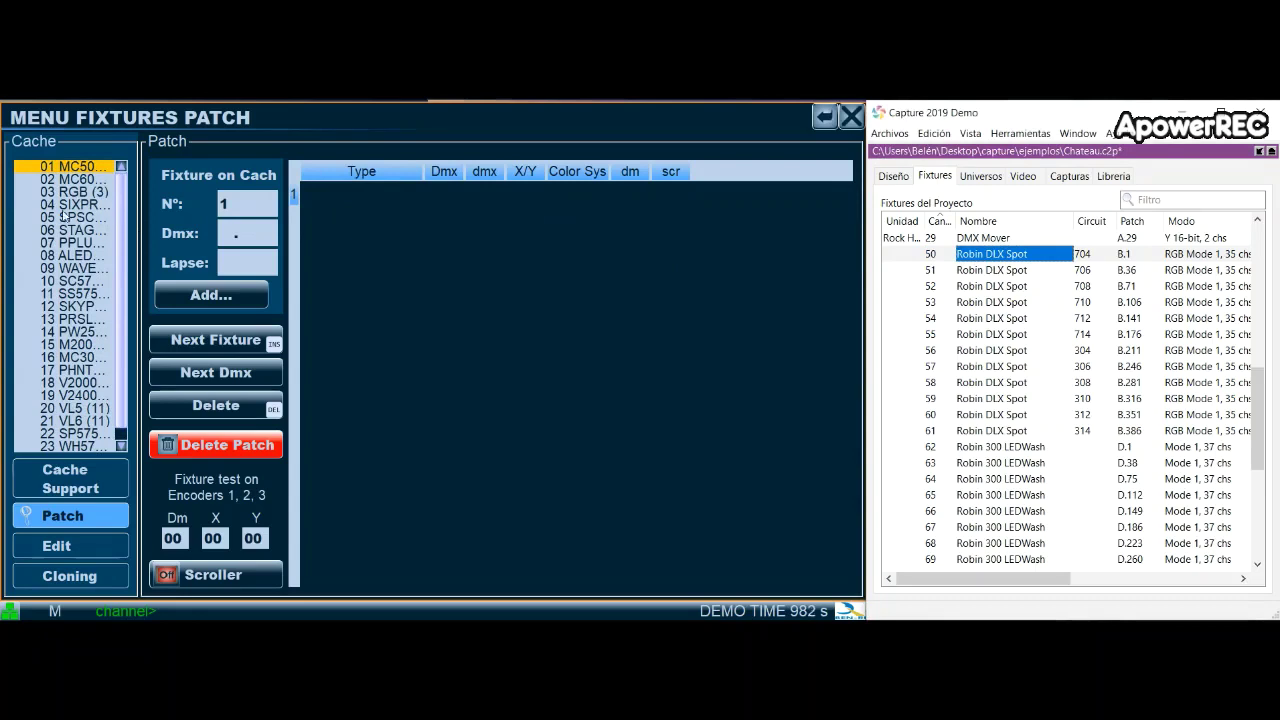
click(76, 167)
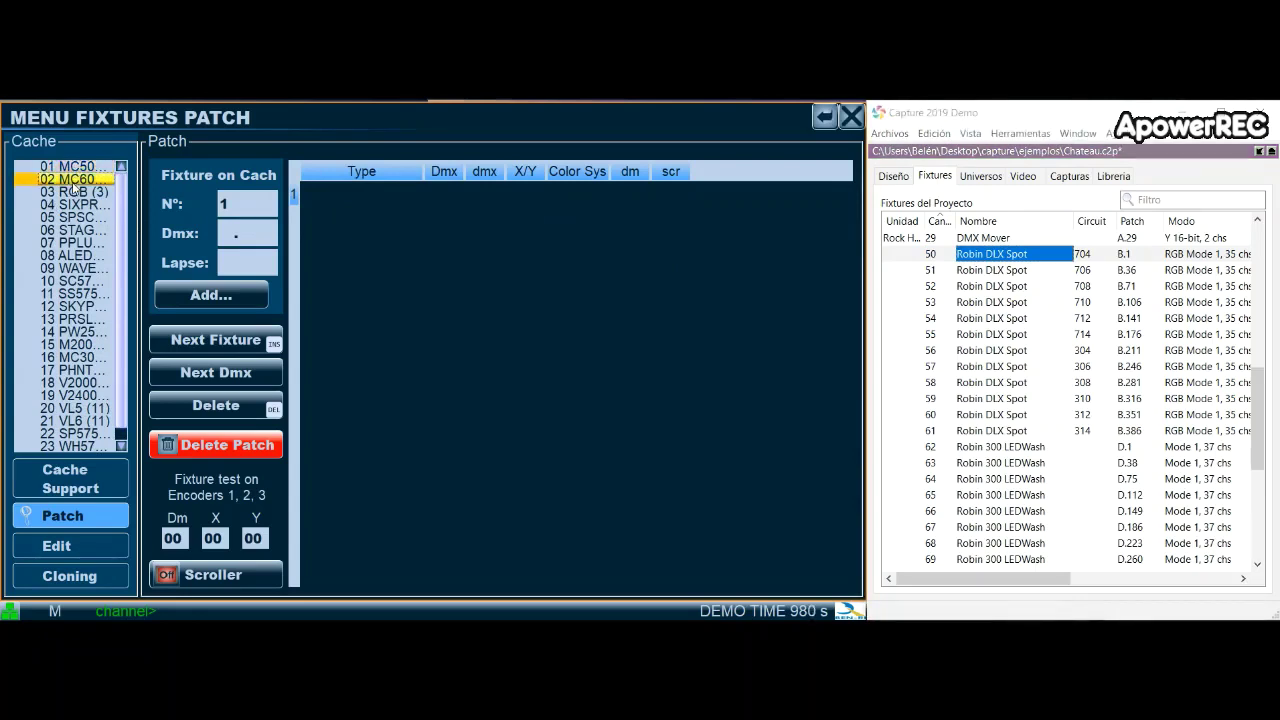
click(71, 484)
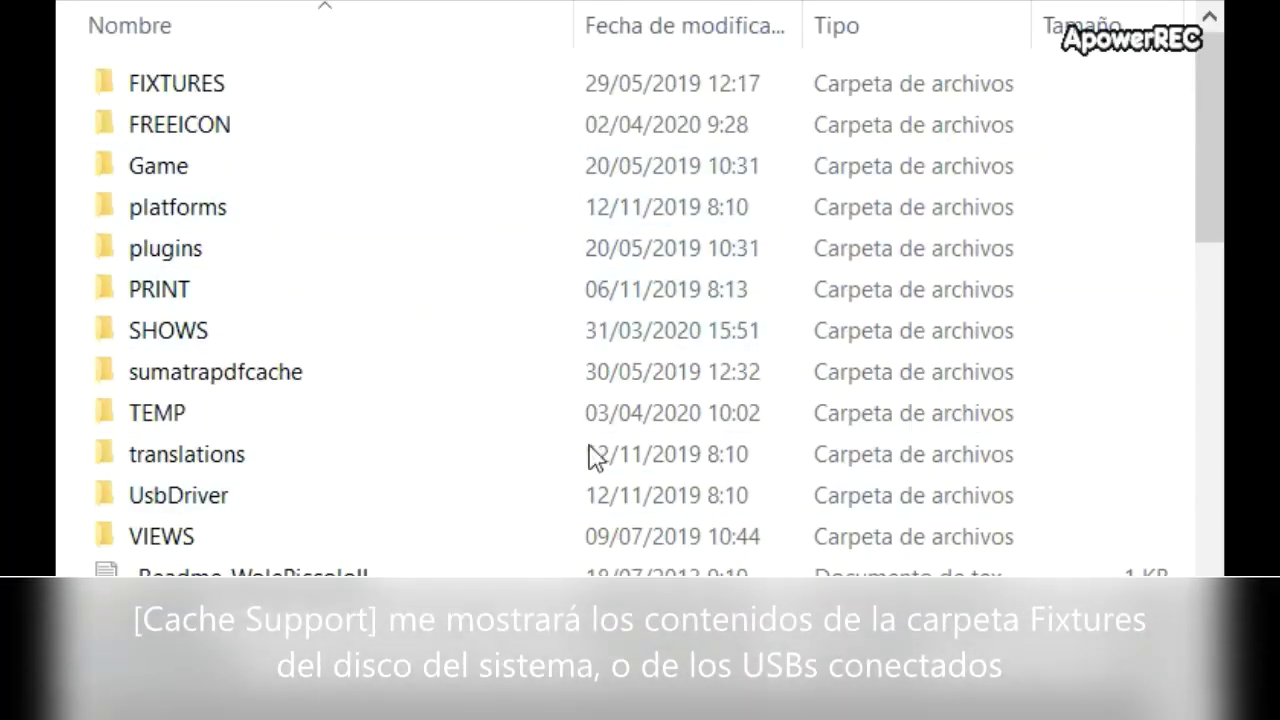
Examine the FIXTURES folder on the system disk and the fixture files in its subfolder 02.
click(343, 92)
mouse_move(1203, 128)
mouse_down()
mouse_move(1205, 528)
mouse_move(1205, 133)
mouse_up()
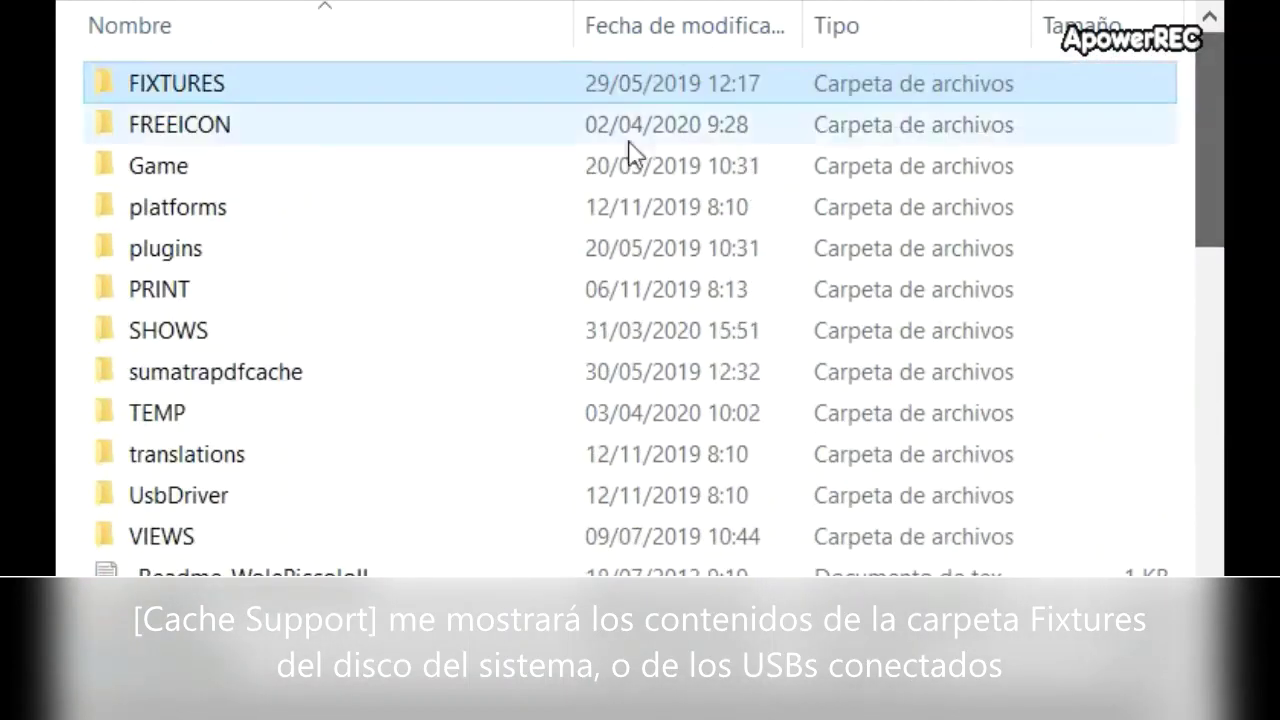
double_click(166, 100)
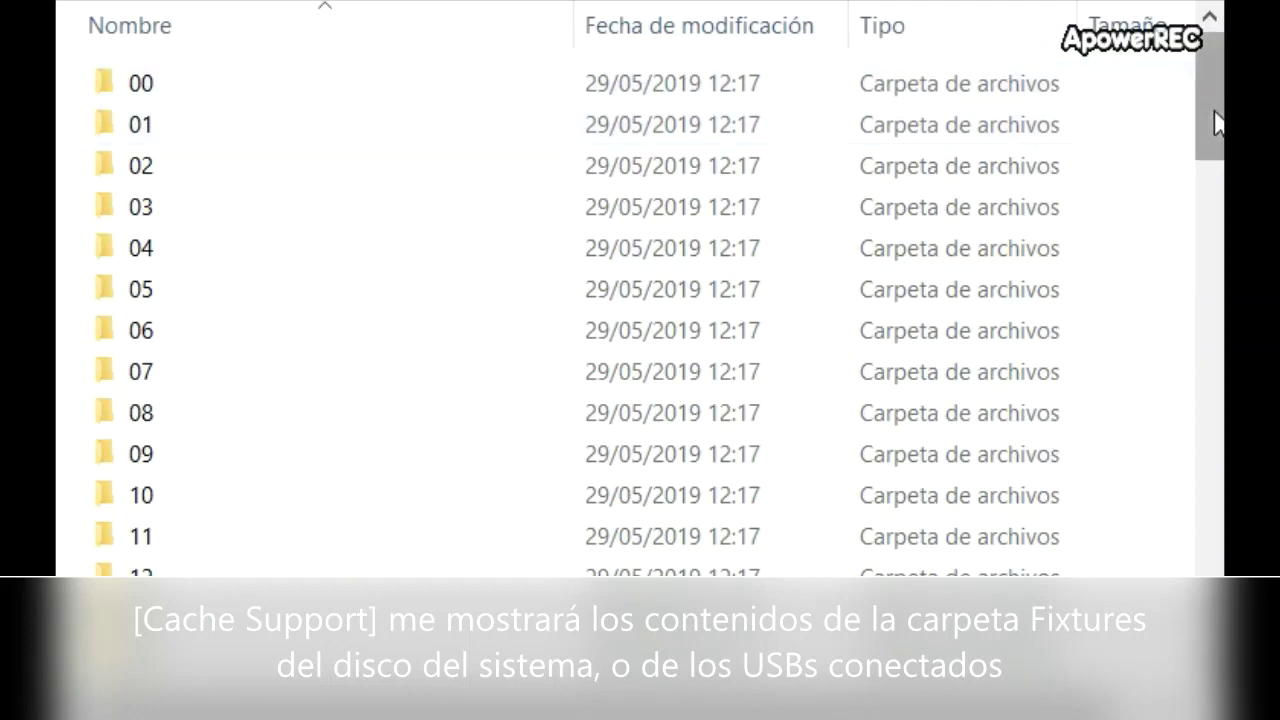
drag(1215, 120, 1205, 70)
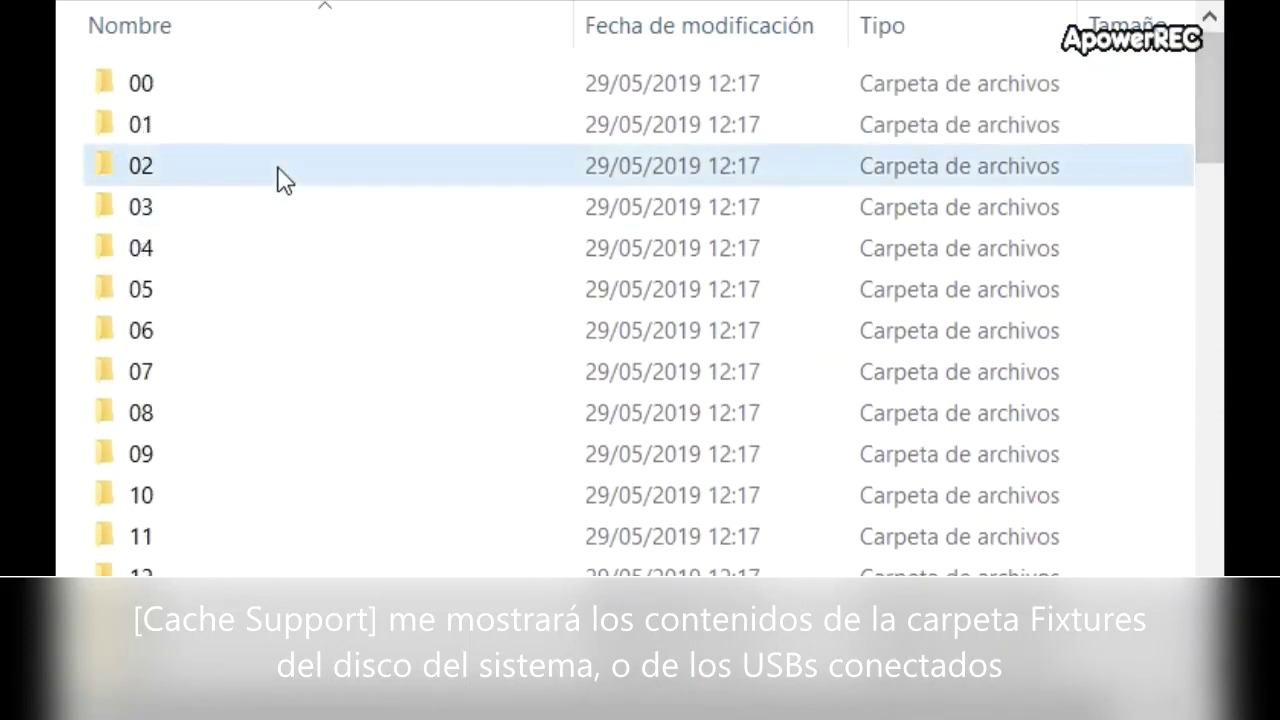
double_click(281, 175)
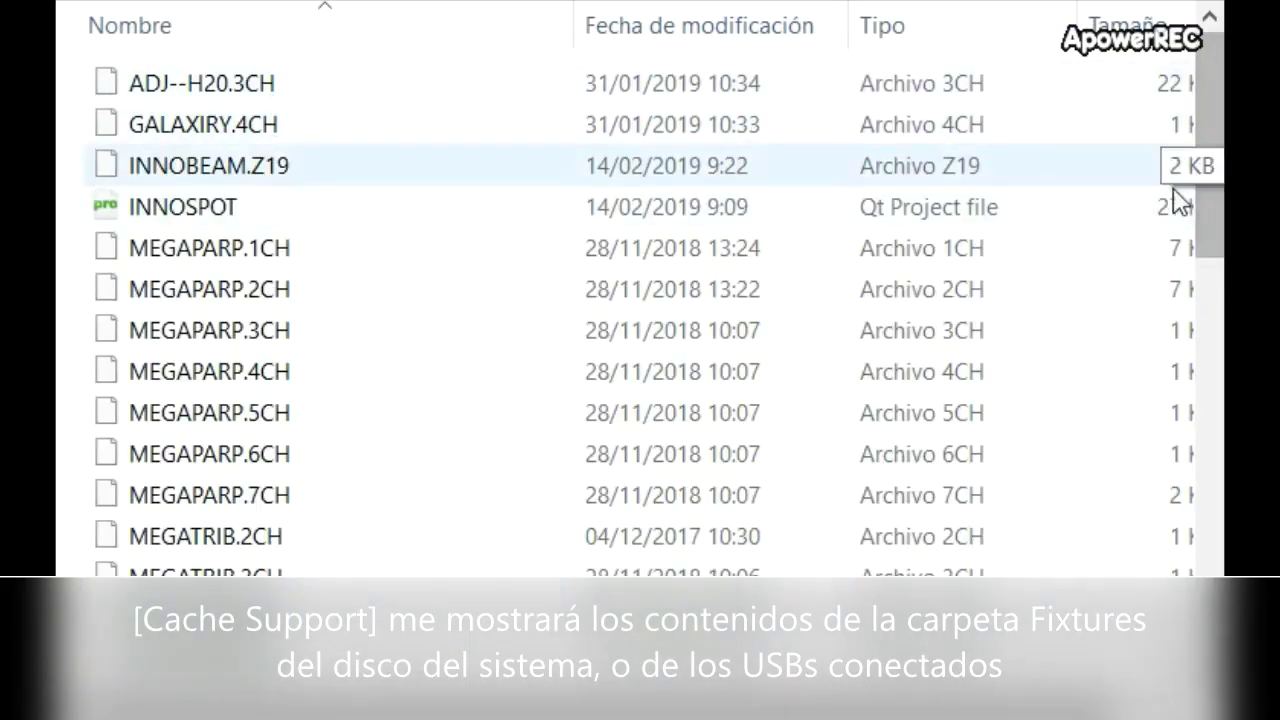
drag(1200, 211, 1198, 262)
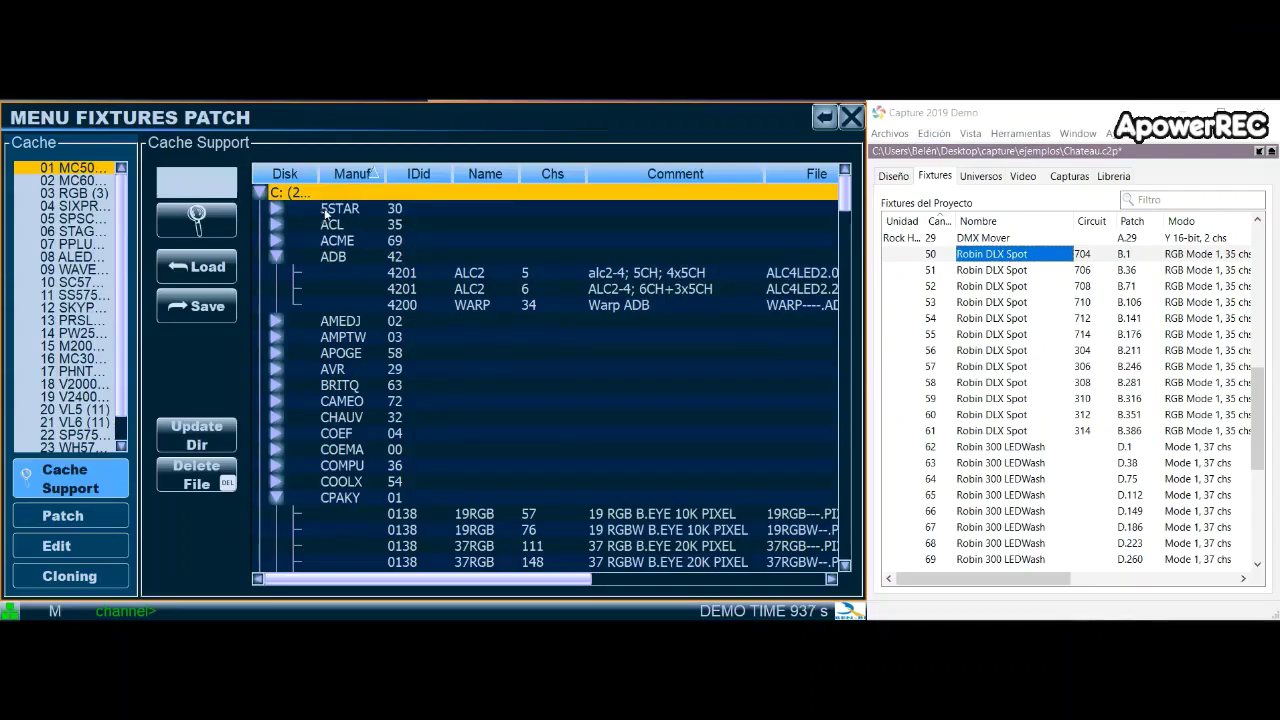
Collapse the expanded ADB, CPAKY and ELATN manufacturers in the fixture library so only manufacturer names are listed.
click(349, 209)
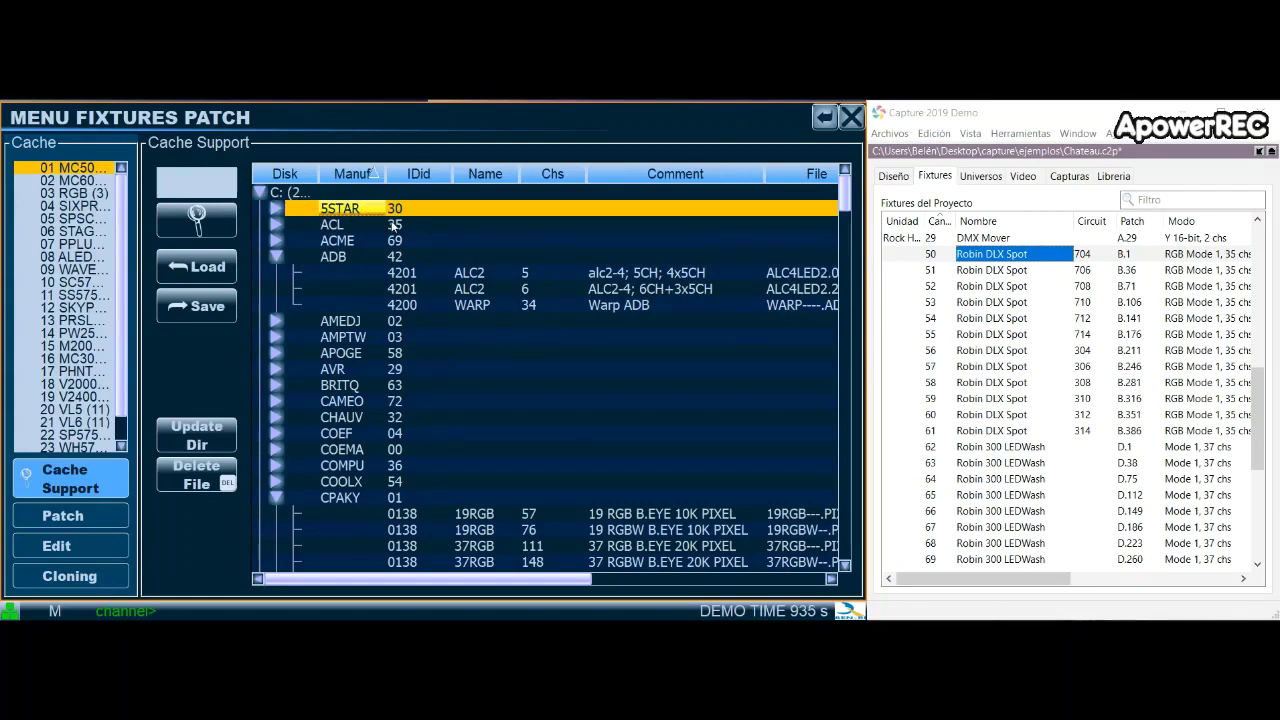
key(Left)
click(276, 208)
click(276, 208)
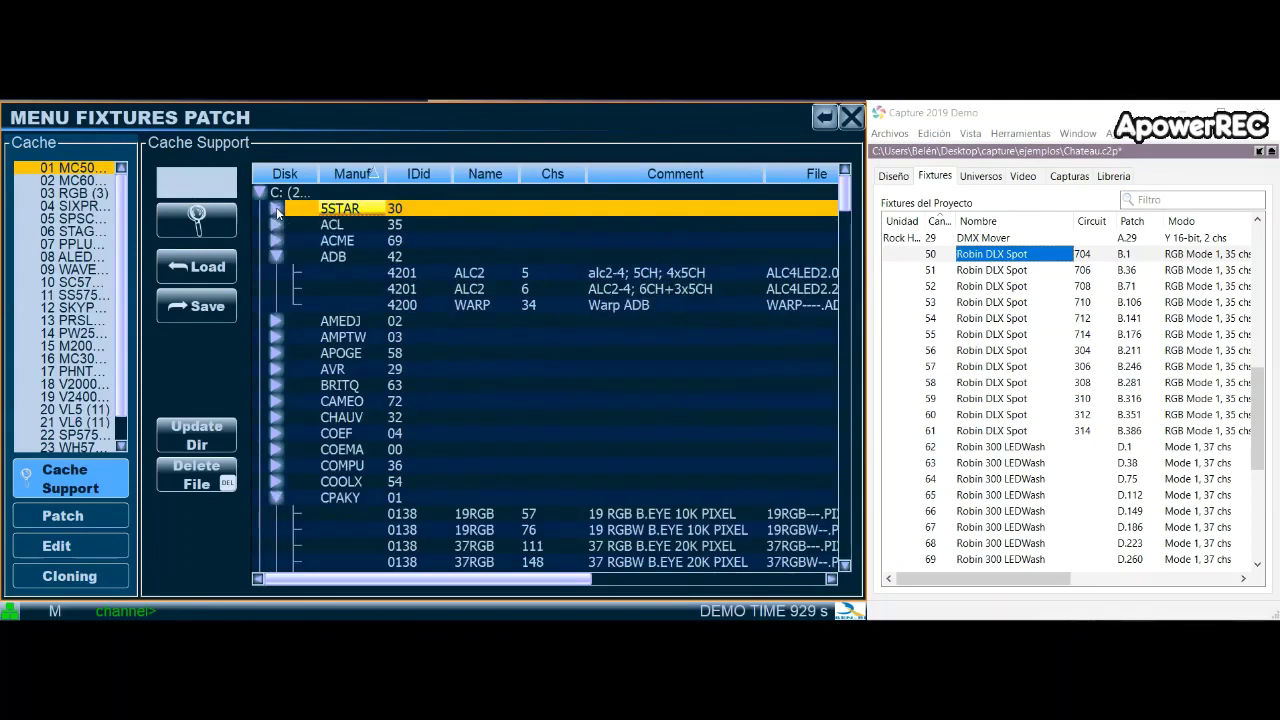
click(277, 257)
click(276, 449)
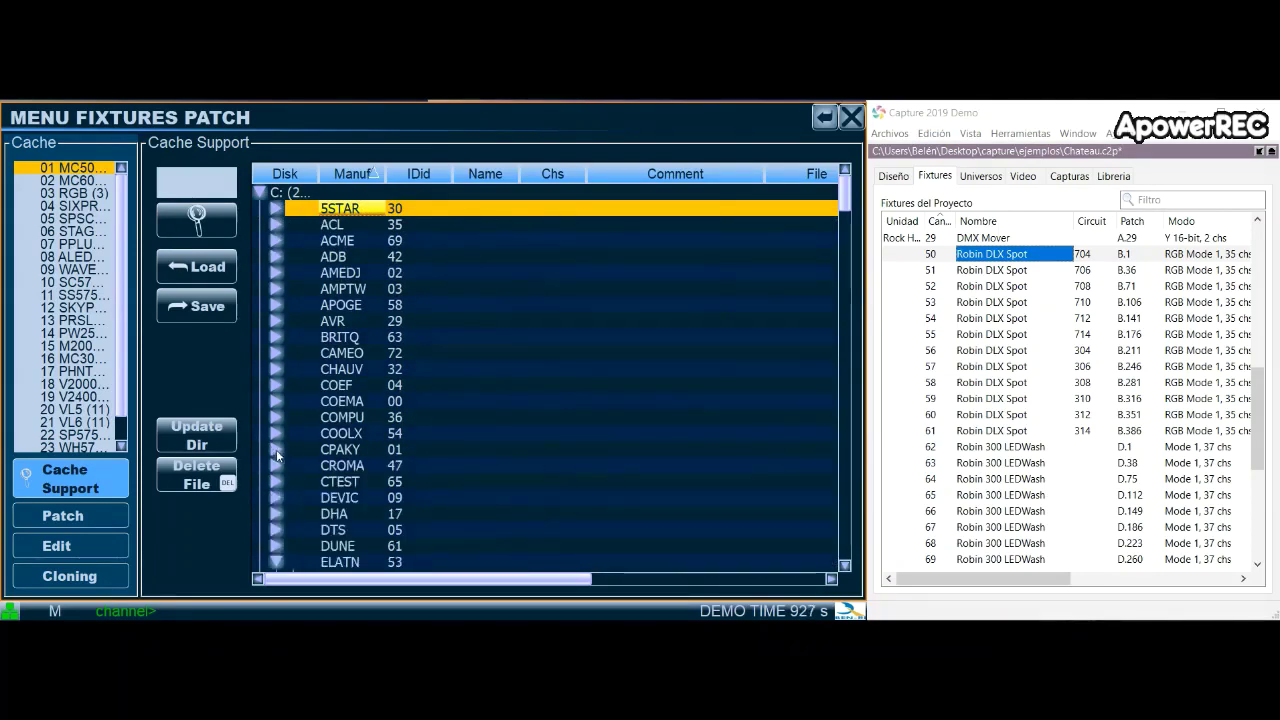
scroll(276, 449, down, 4)
click(277, 370)
scroll(283, 383, down, 5)
scroll(283, 383, up, 5)
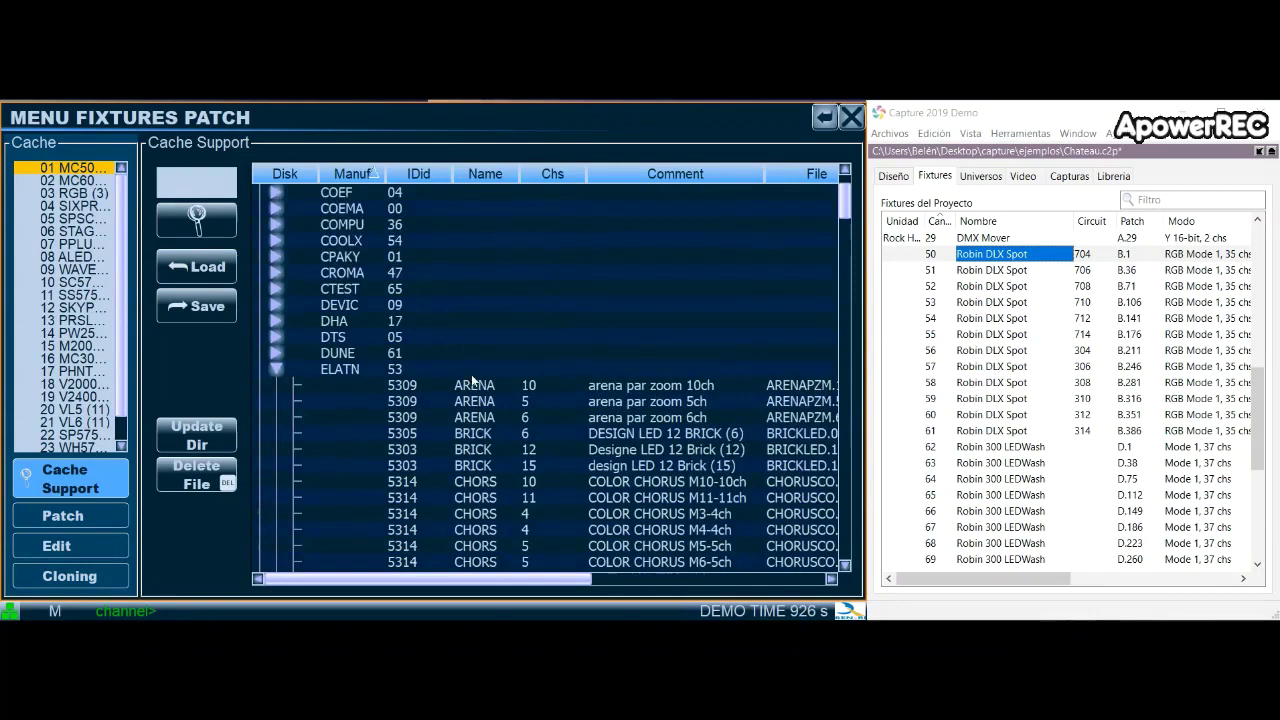
click(276, 370)
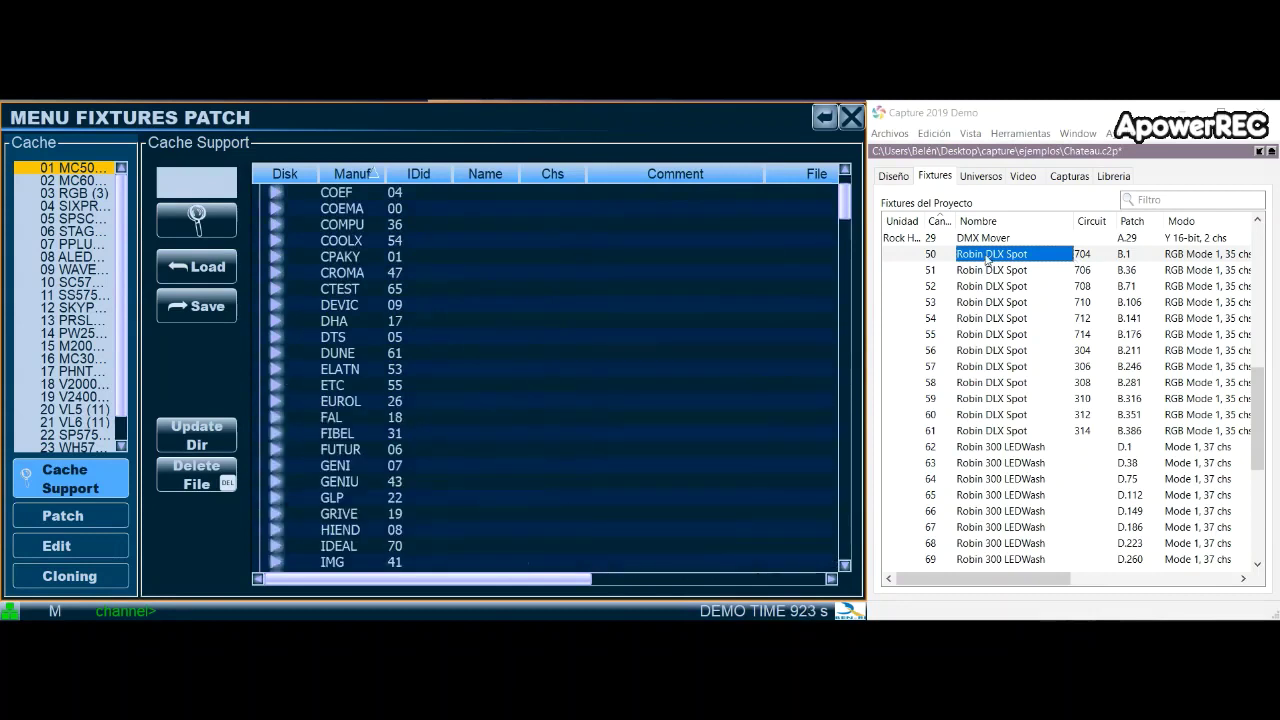
Search the fixture library for Robin DLX and locate the matching ROBE entries.
click(206, 188)
text(Robin)
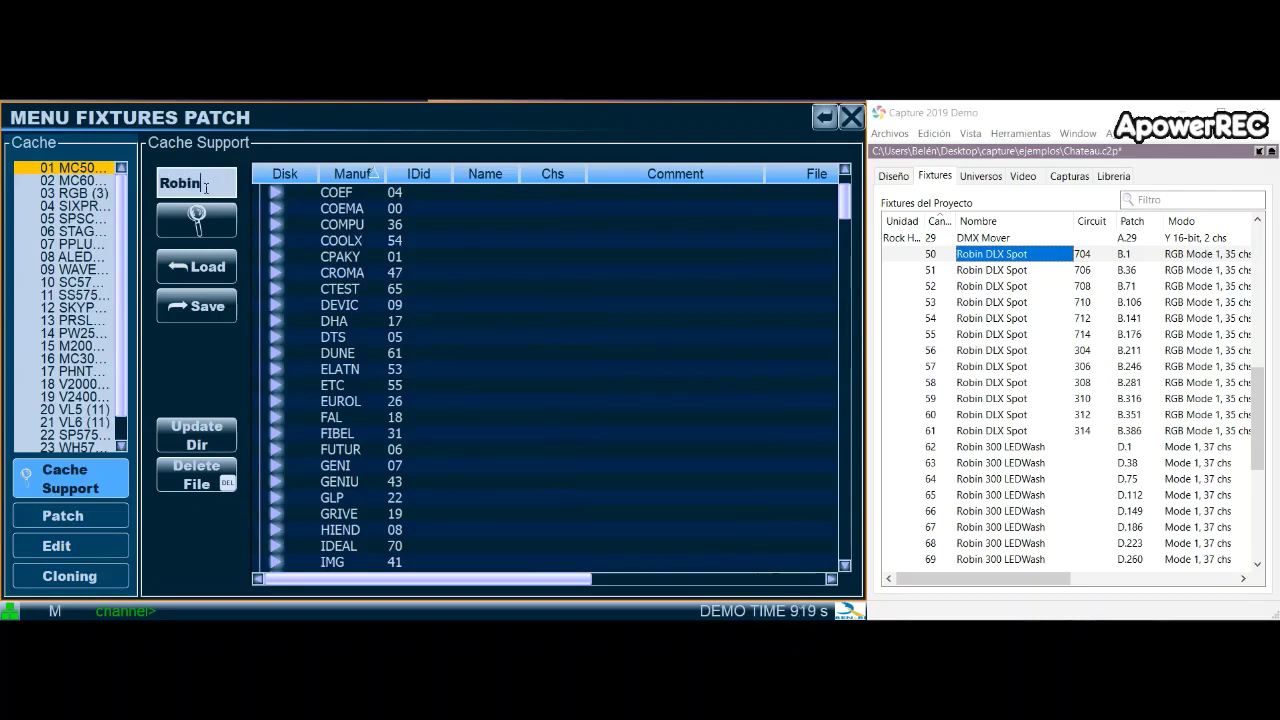
text( DLX)
click(208, 228)
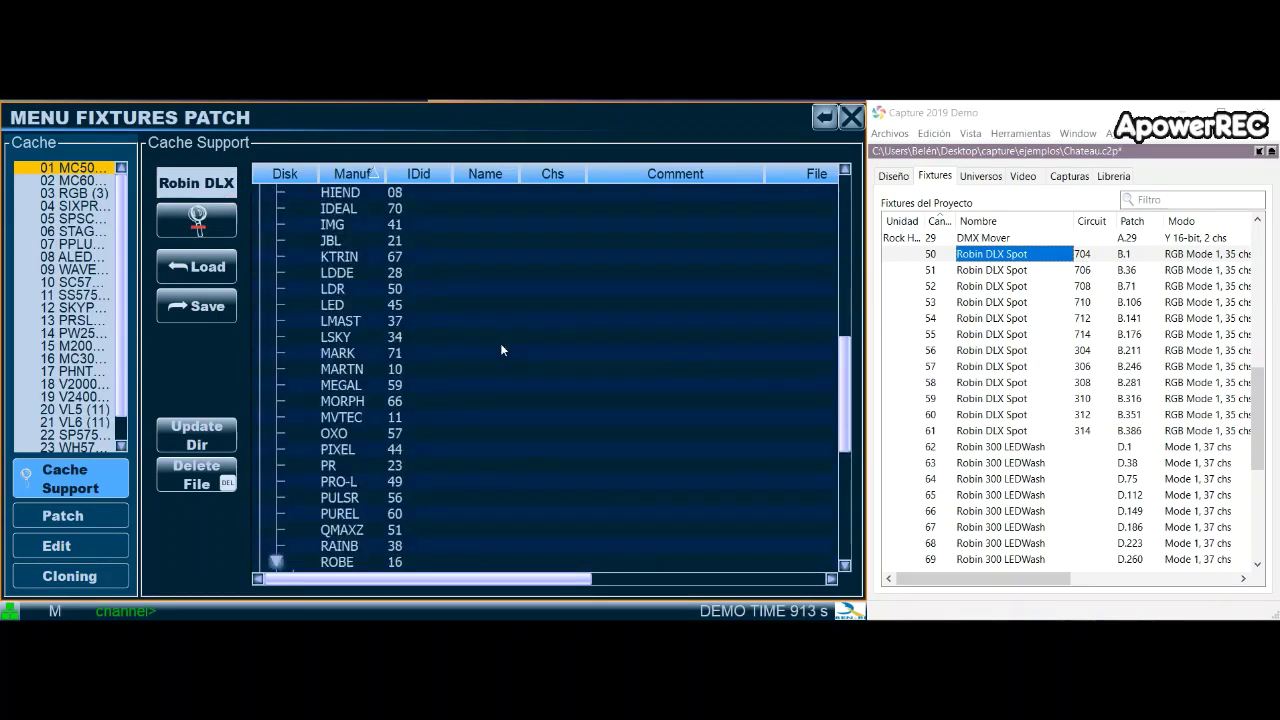
scroll(373, 252, down, 2)
scroll(371, 289, up, 3)
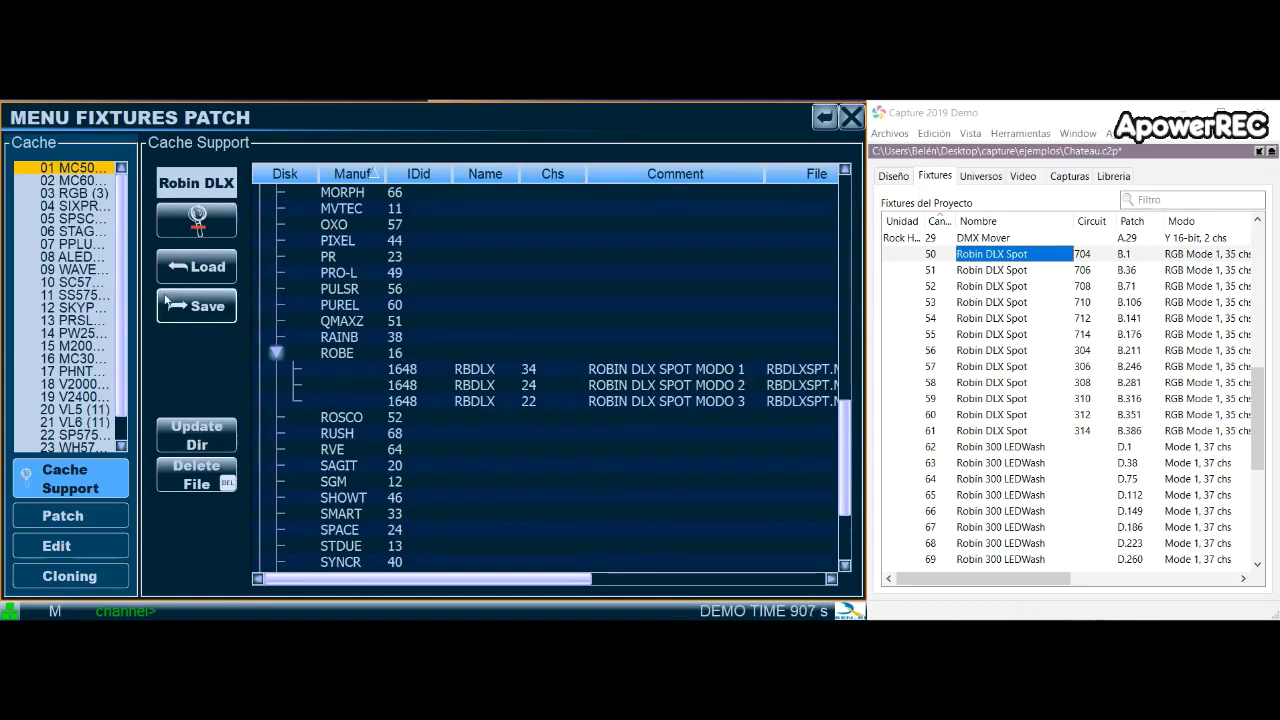
Check the mode of the channel 50 fixture in Capture and load ROBIN DLX SPOT MODO 1 into cache slot 01.
click(1198, 256)
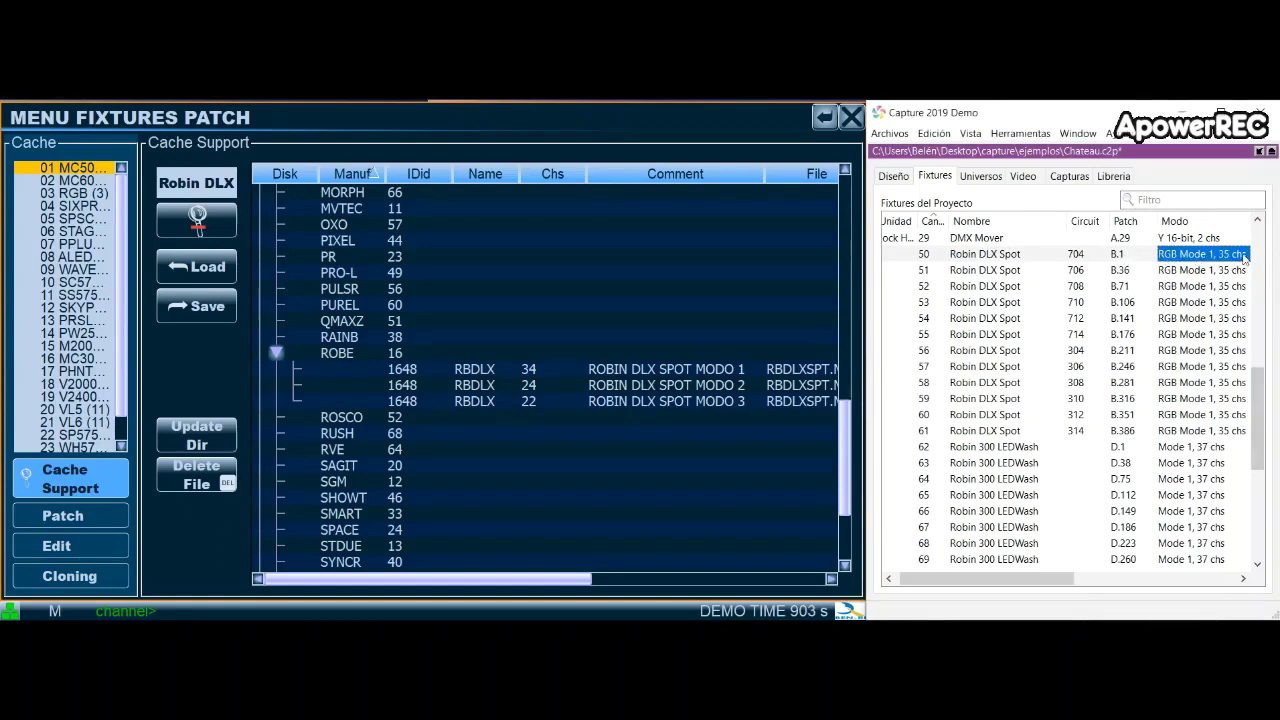
click(709, 372)
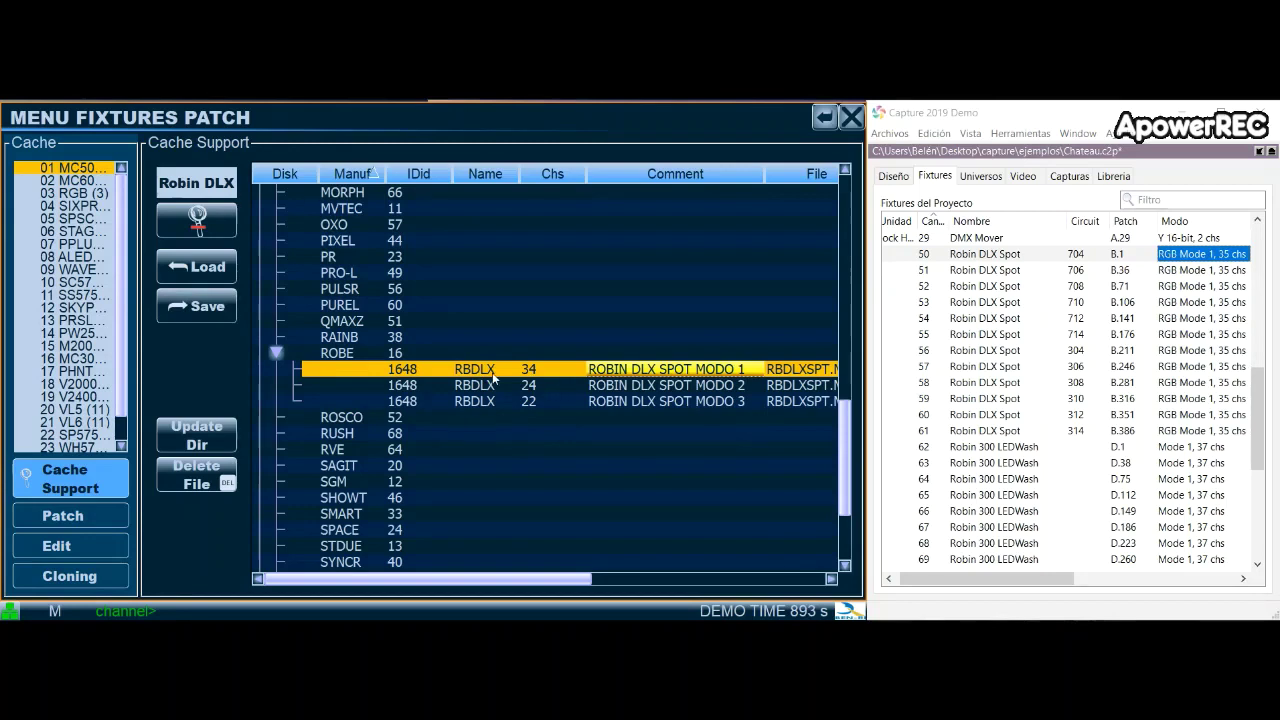
click(206, 268)
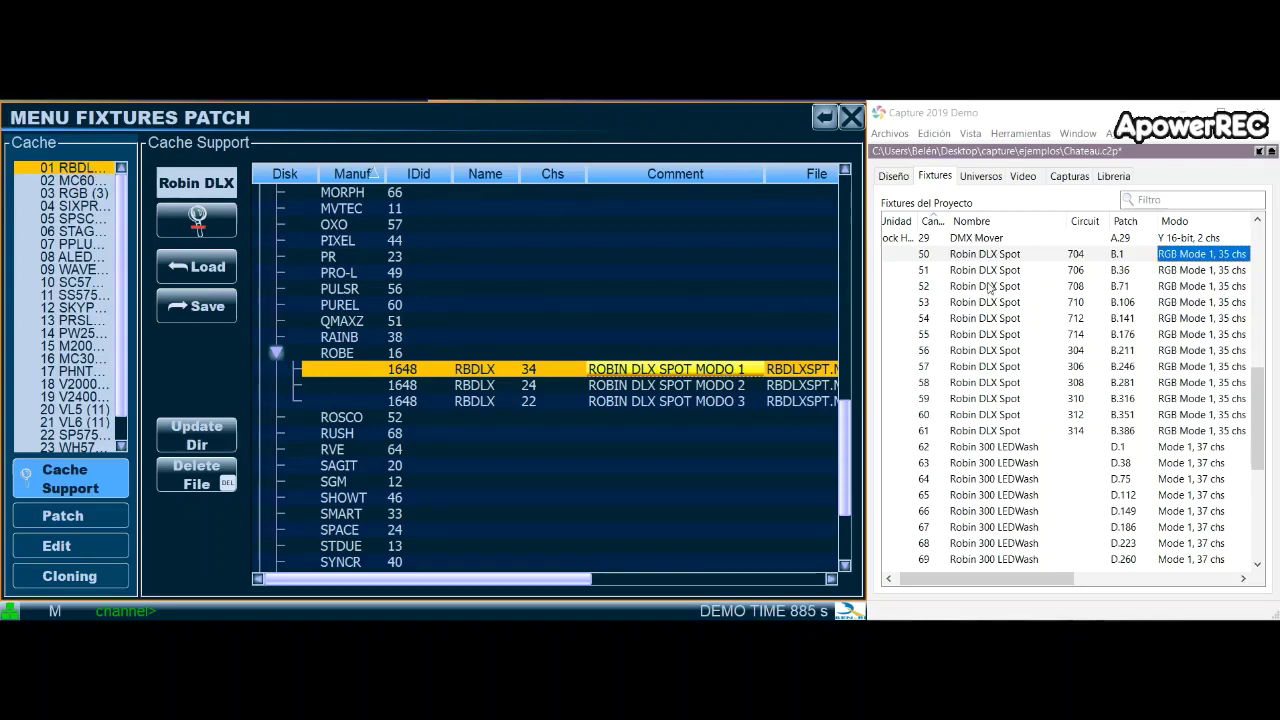
Select the channel 62 Robin 300 LEDWash in Capture, target cache slot 02 and search the fixture library for Robin.
click(962, 447)
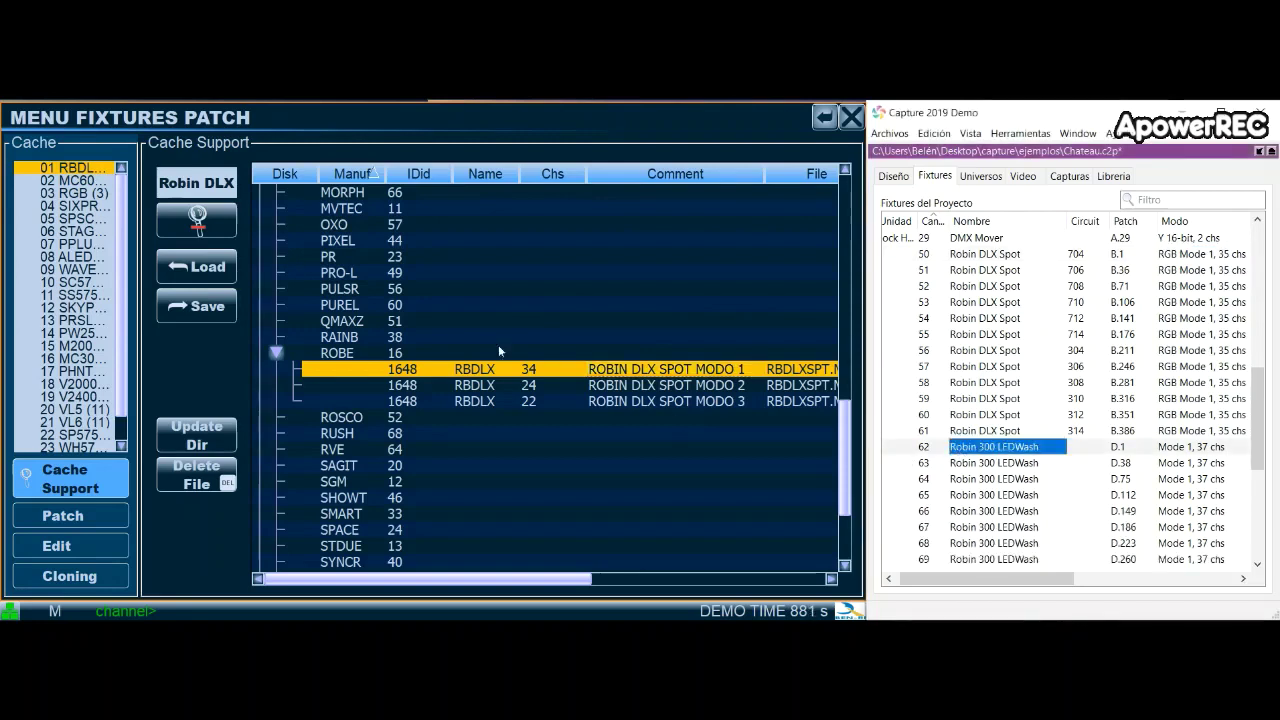
click(90, 181)
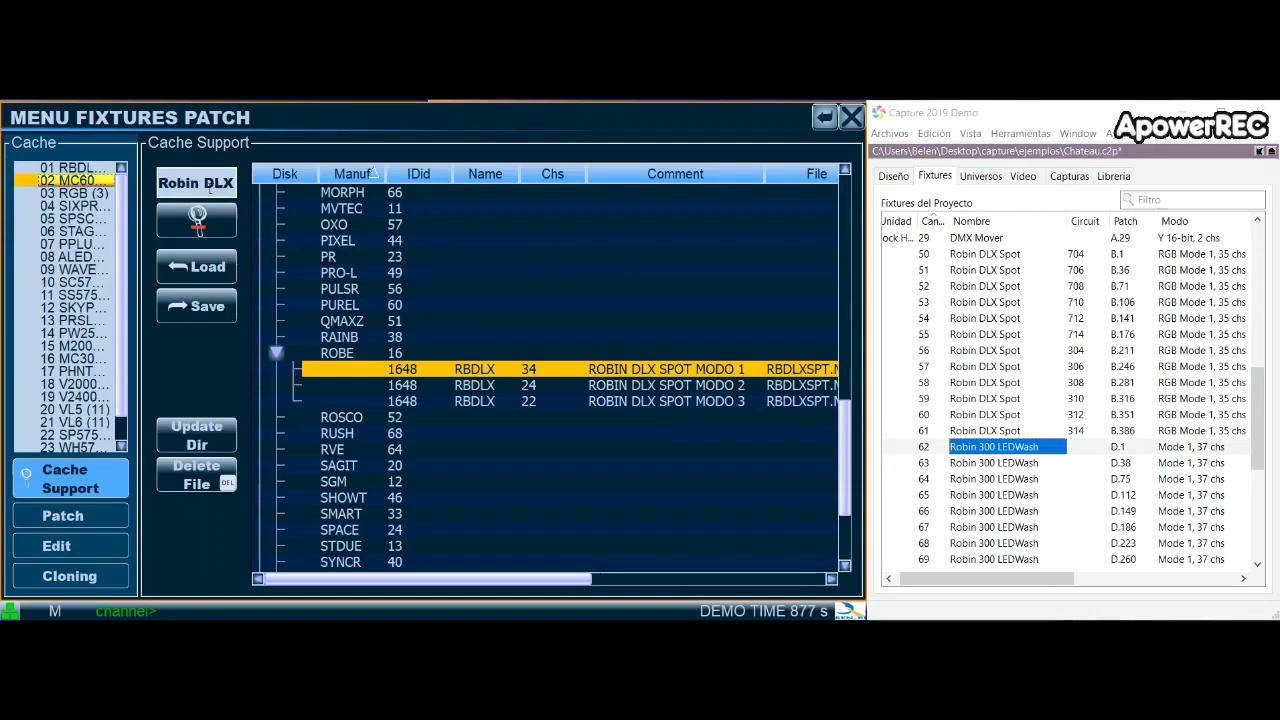
drag(205, 186, 258, 192)
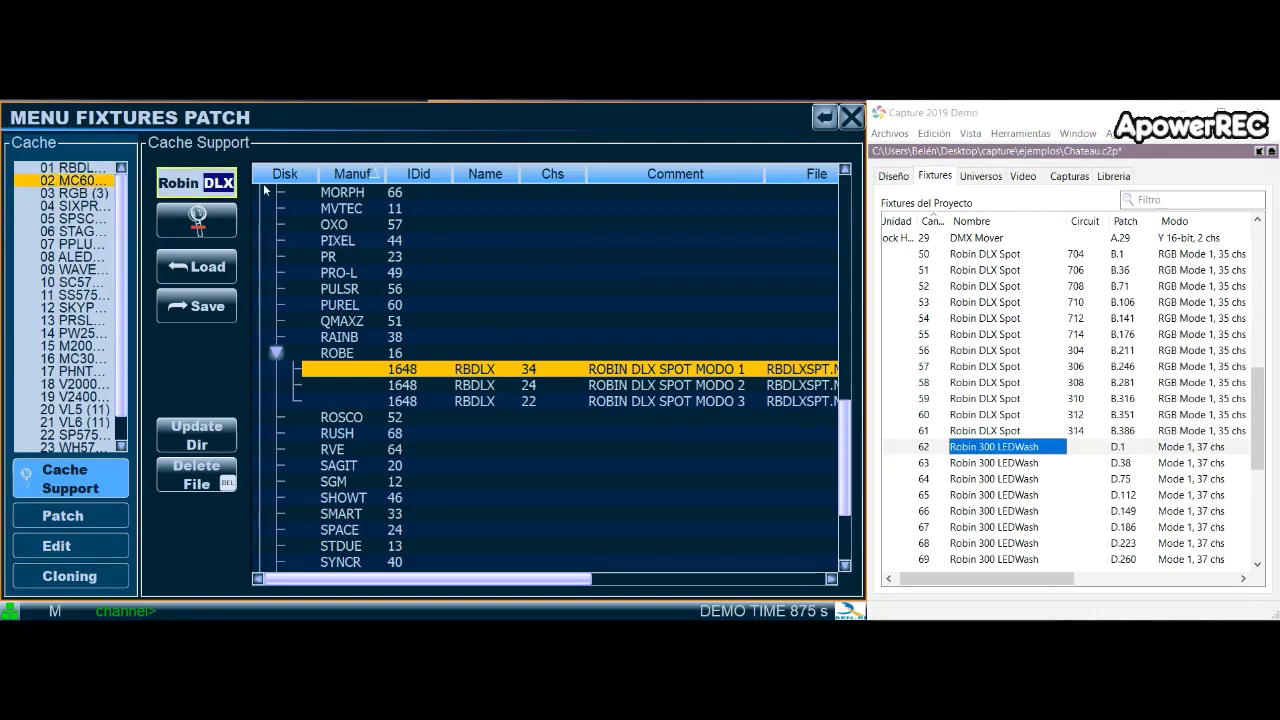
key(BackSpace)
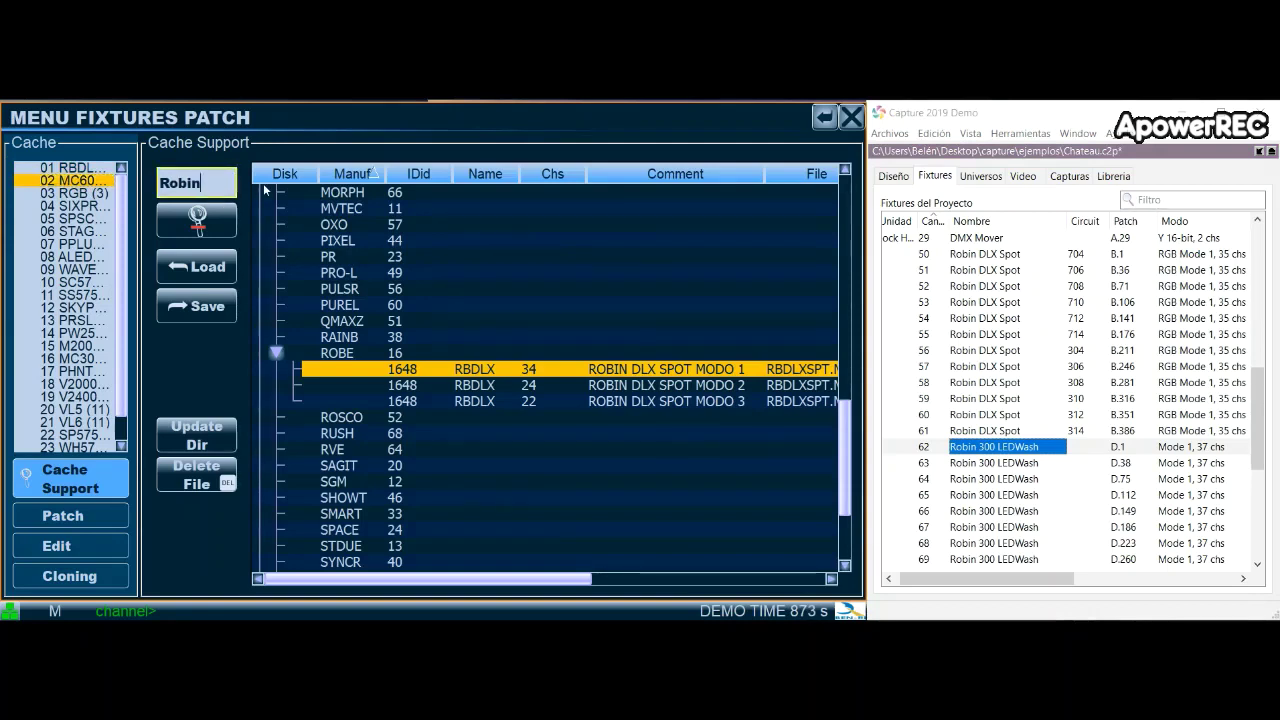
click(211, 224)
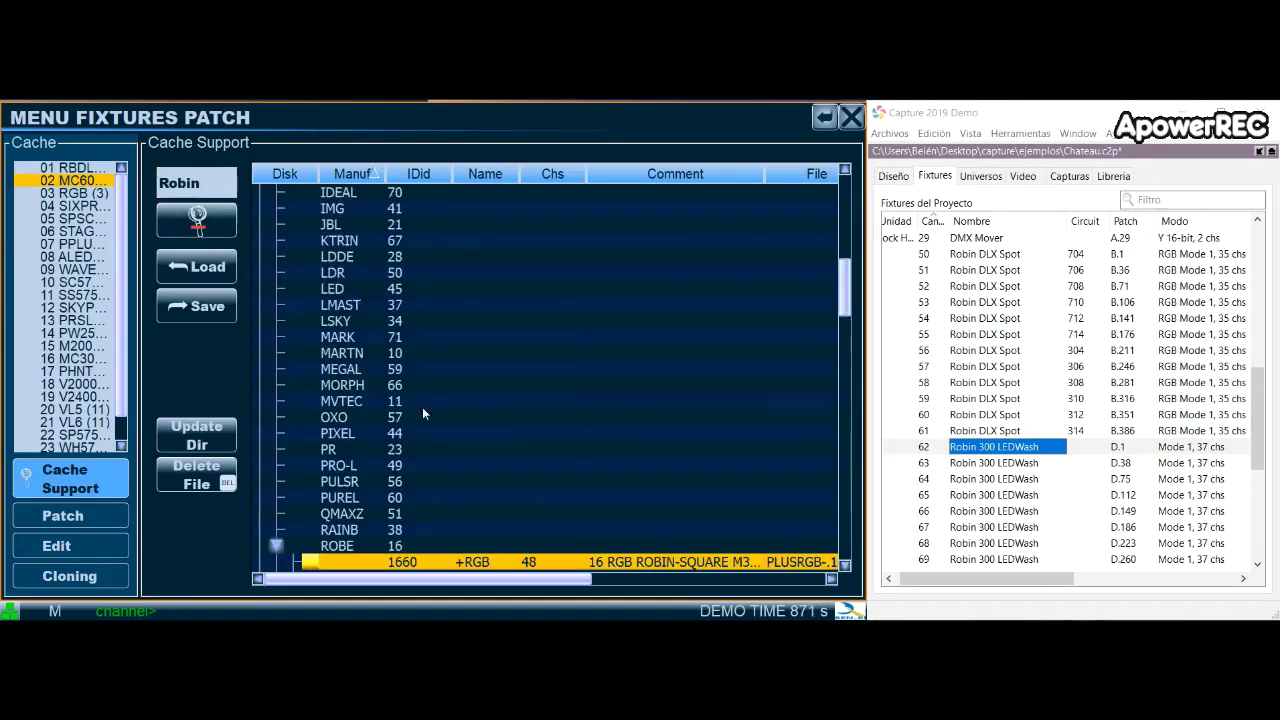
Find robin led 600/300 wash m1 among the ROBE fixtures and load it into cache slot 02.
scroll(493, 411, down, 2)
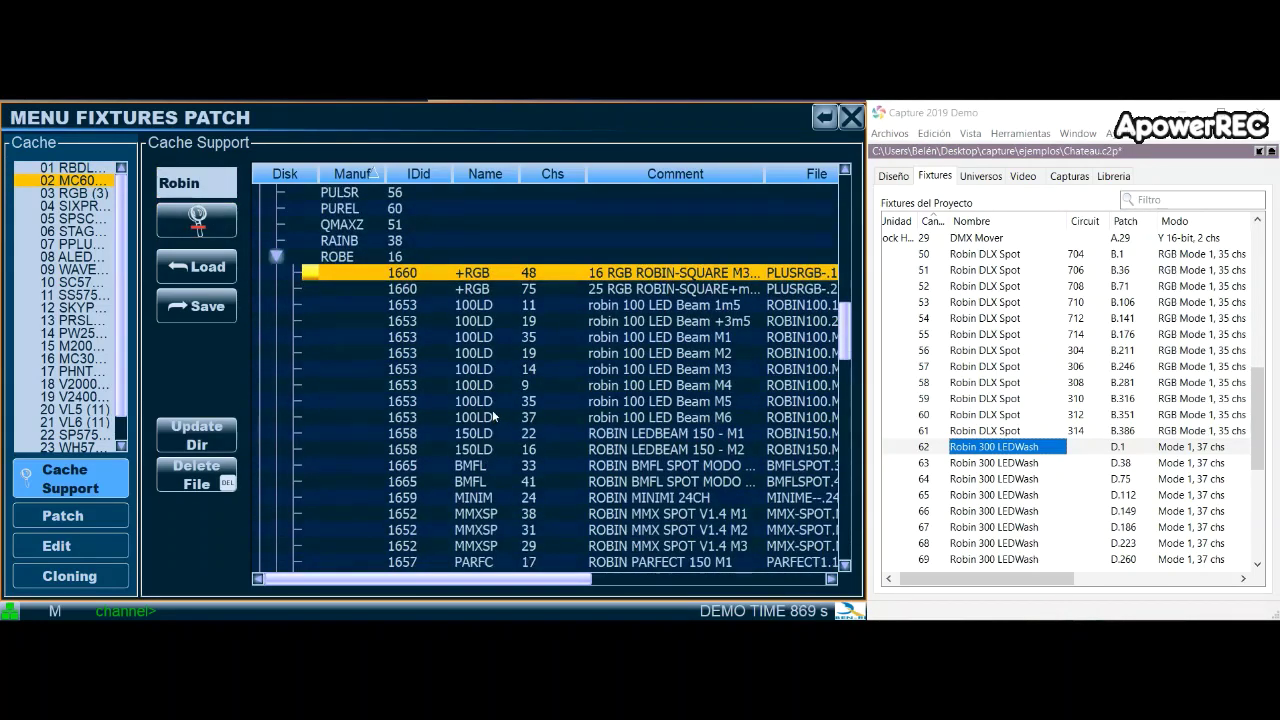
scroll(551, 404, down, 6)
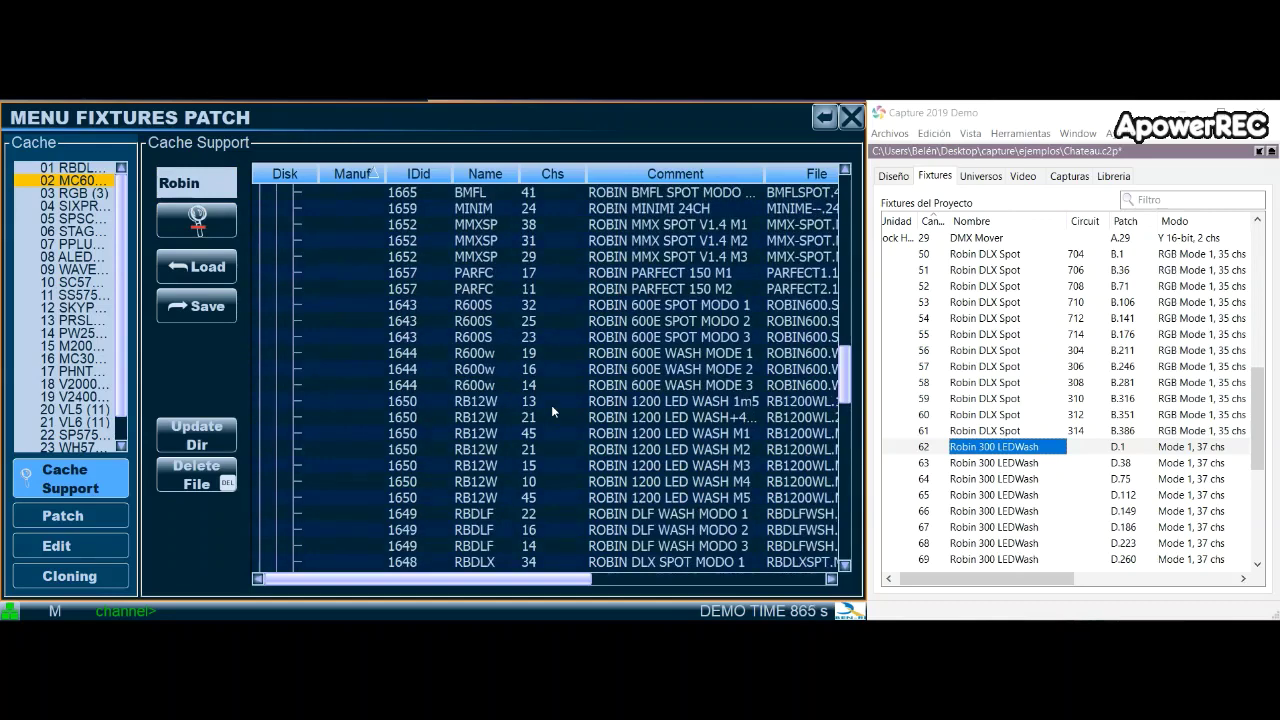
scroll(551, 405, down, 4)
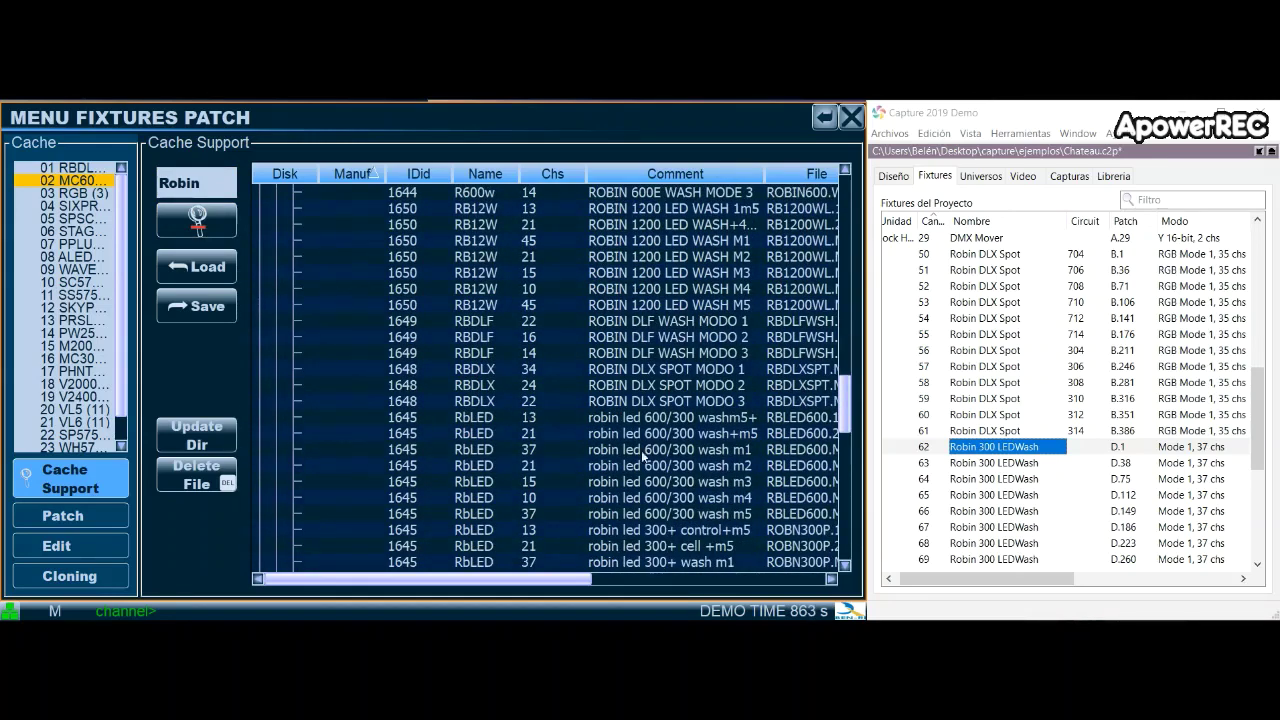
click(738, 452)
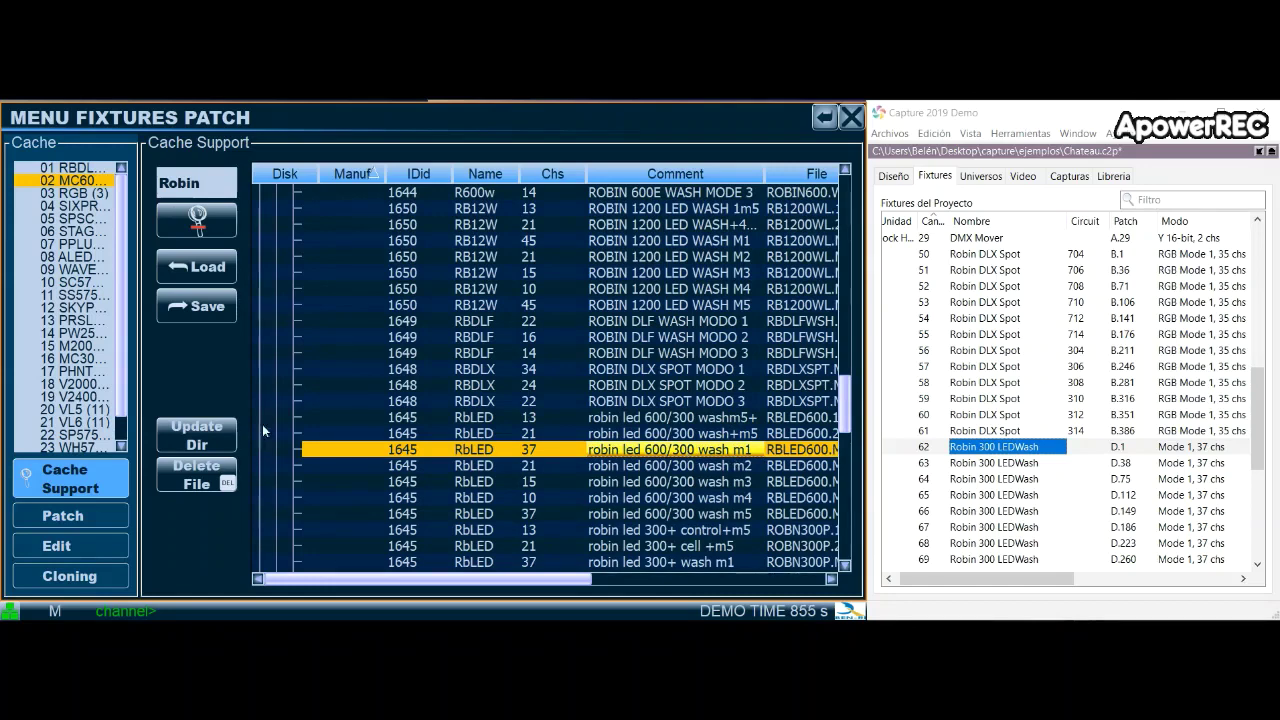
click(196, 268)
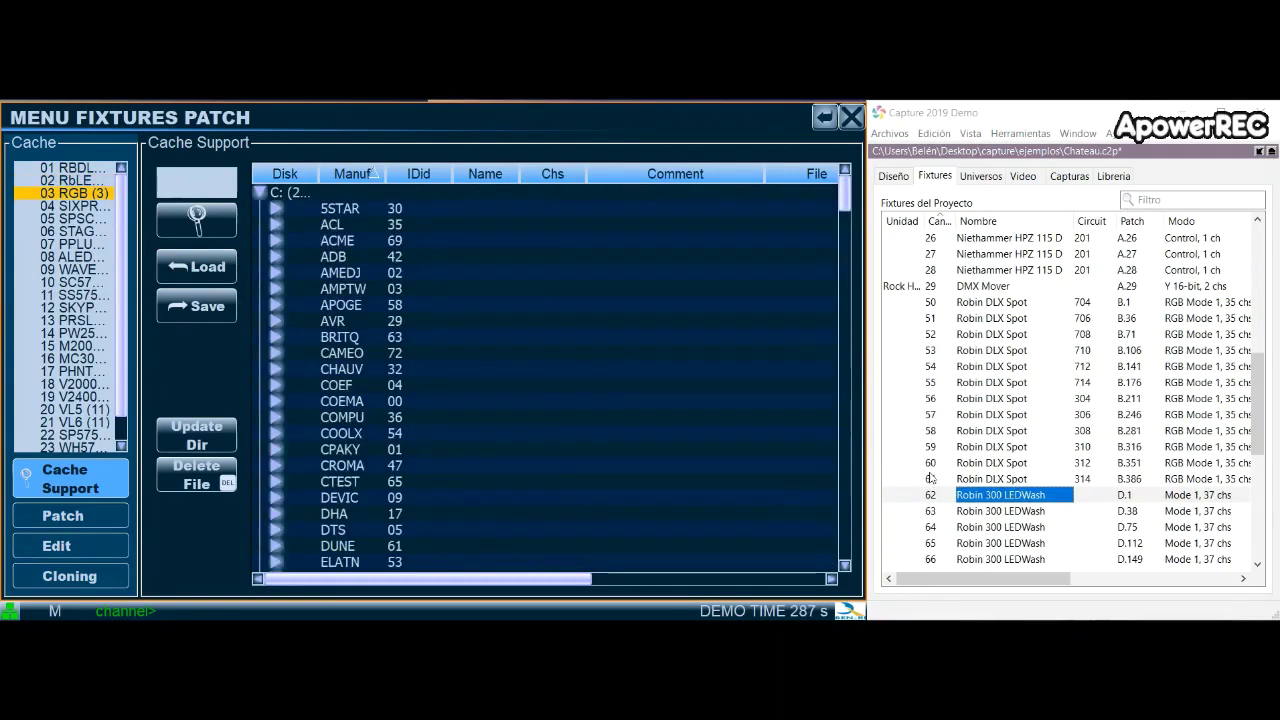
Select the channel 70 Robin MiniPointe in Capture and search the fixture library for Mini.
scroll(996, 498, down, 5)
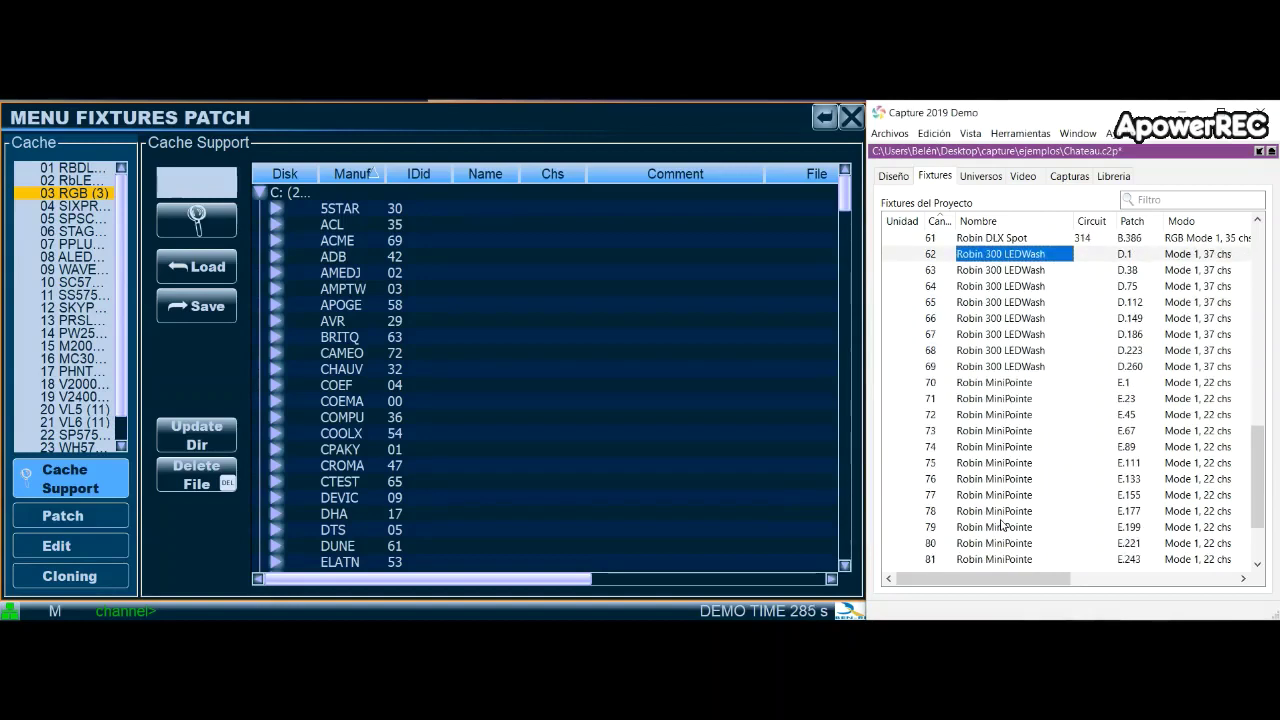
click(1017, 386)
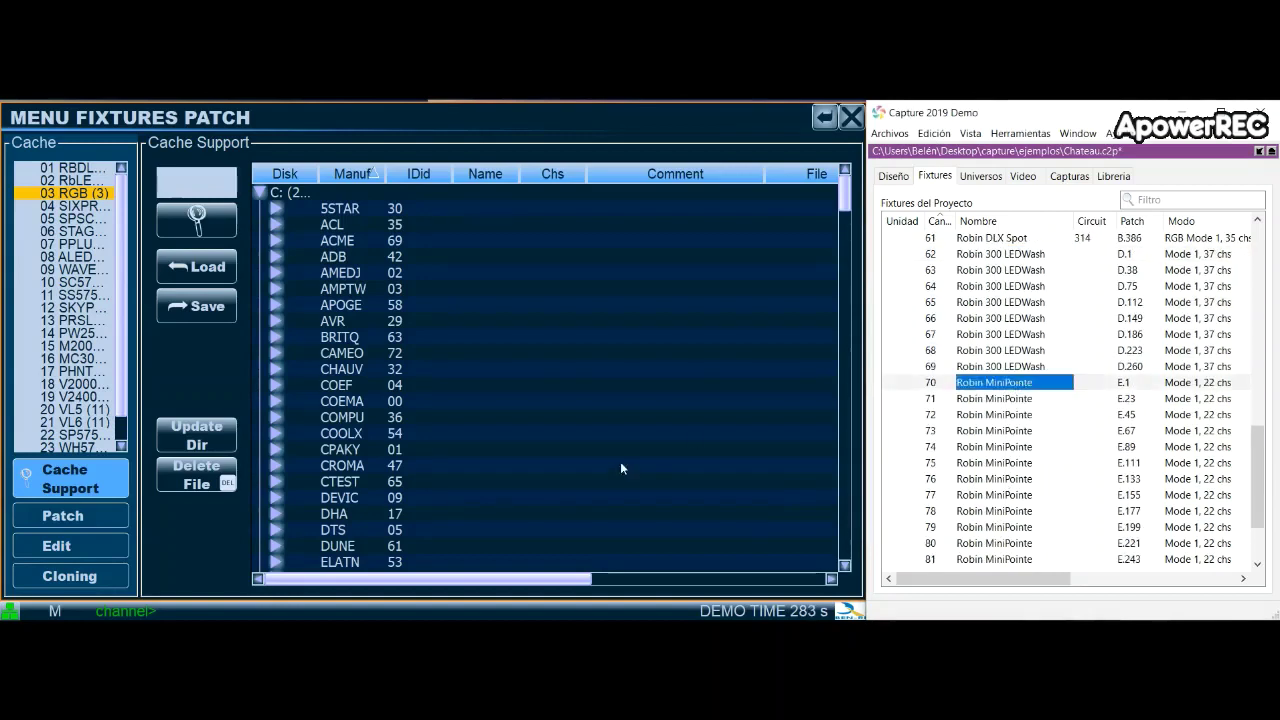
click(199, 189)
text(Mini)
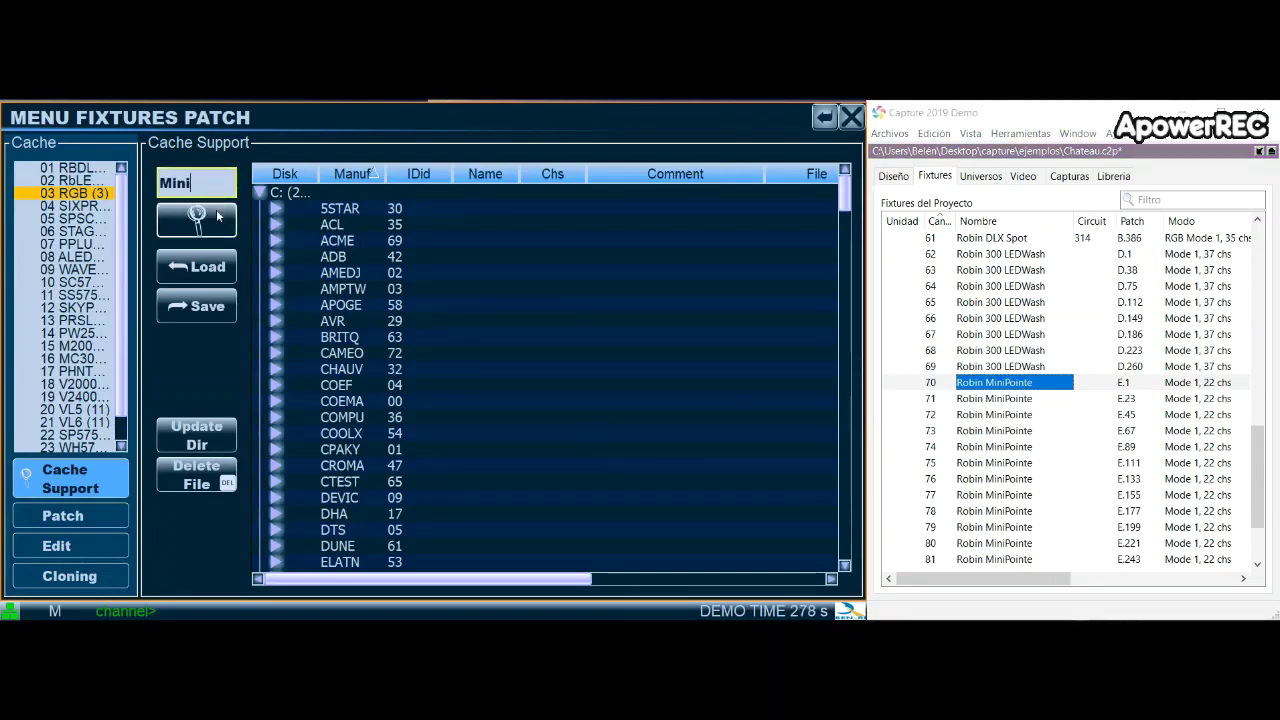
click(217, 215)
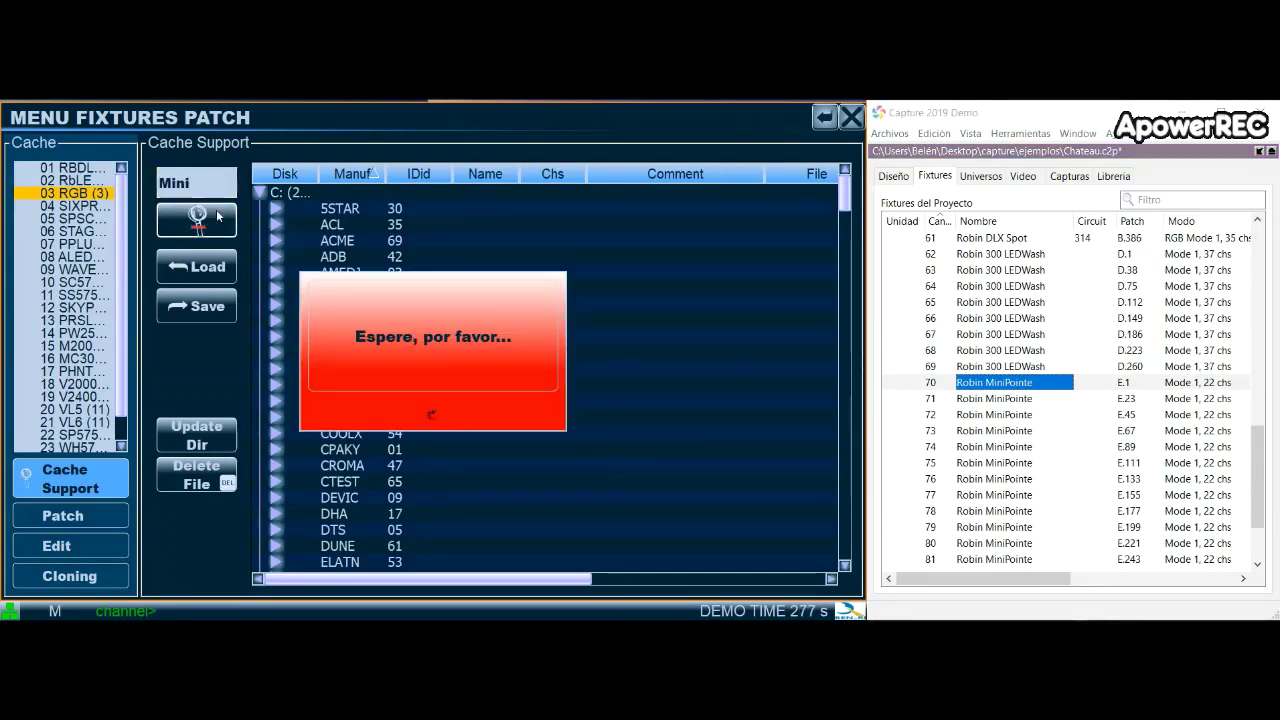
Load the ROBE fixture MINI POINTEV1.0 M1 22CH into cache slot 03.
click(338, 513)
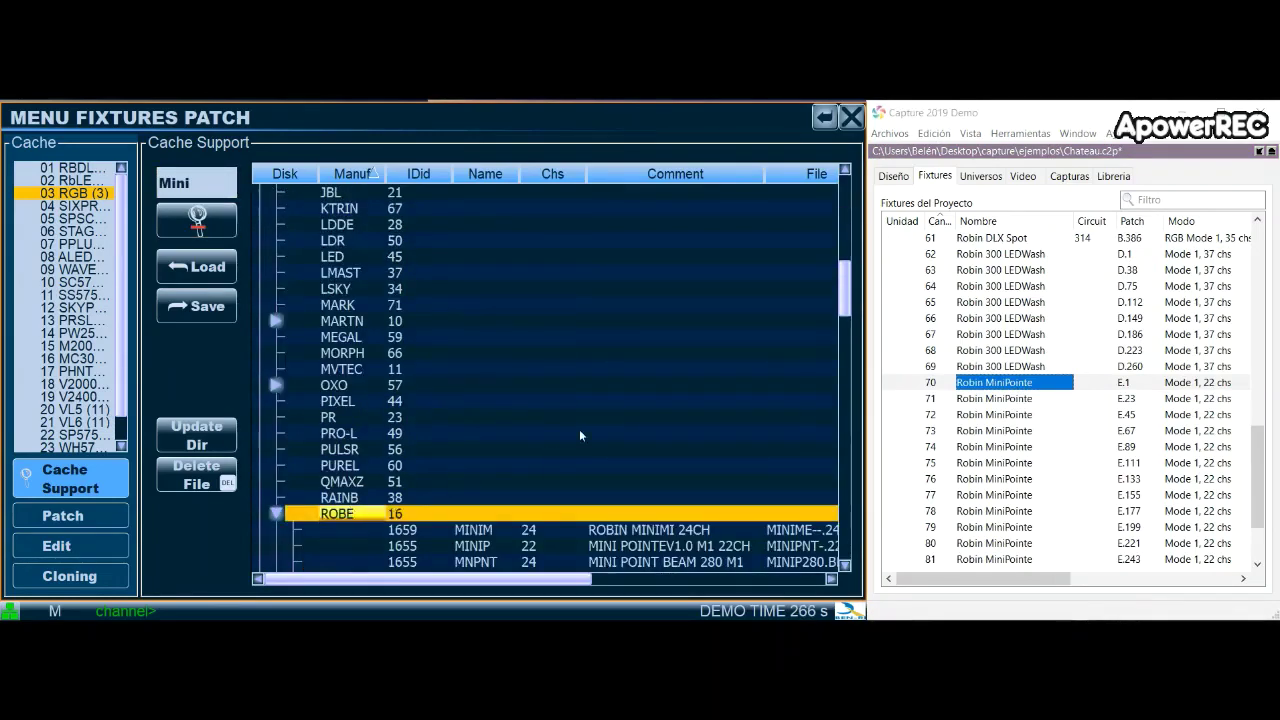
scroll(579, 429, down, 4)
click(697, 356)
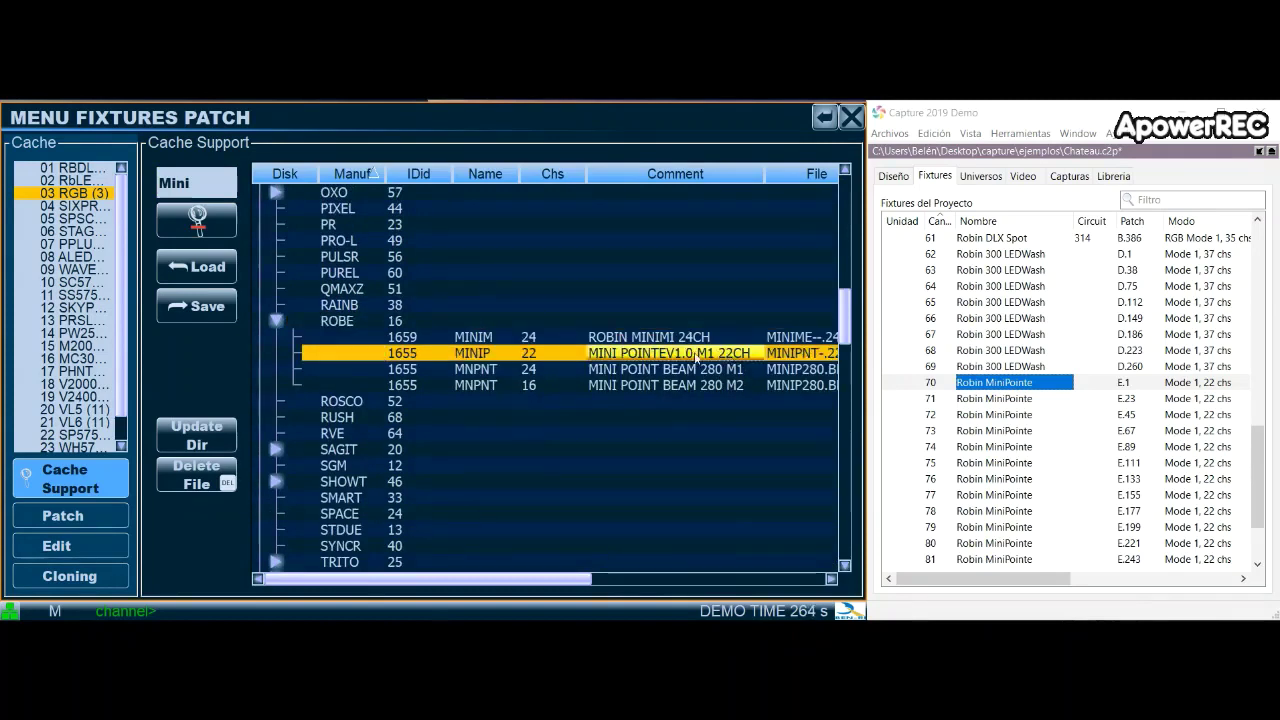
click(200, 264)
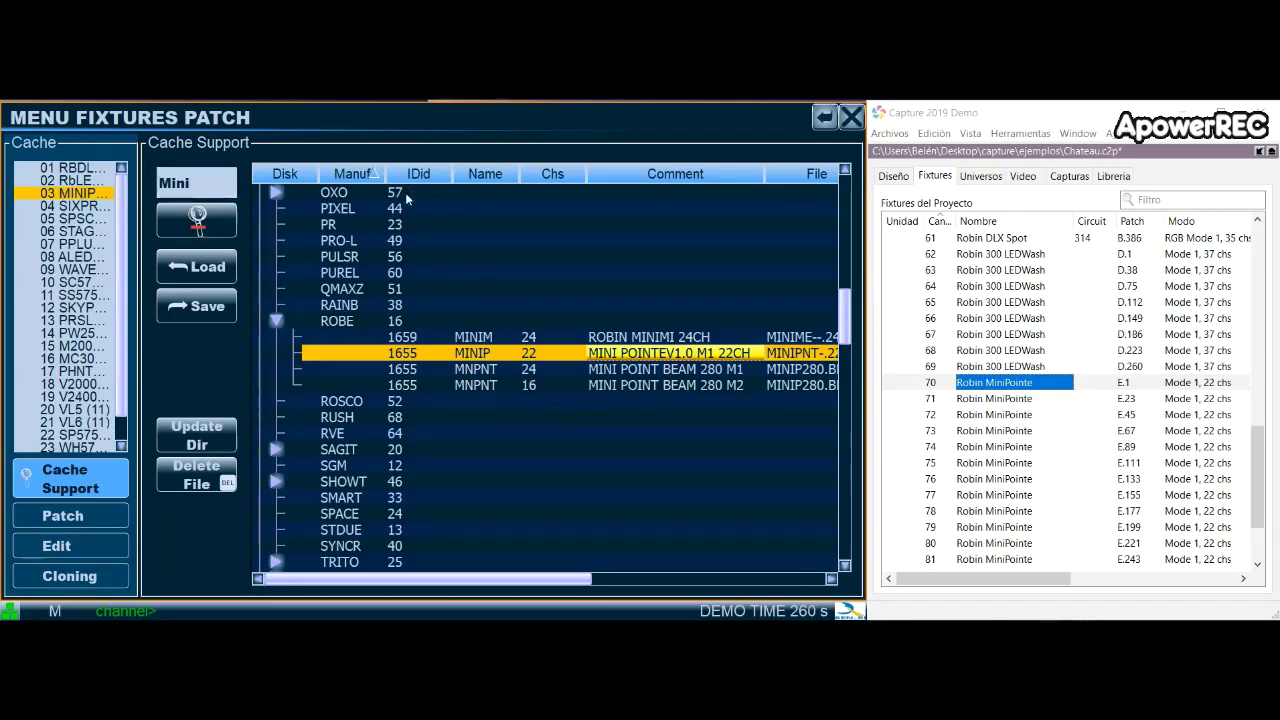
Collapse the ROBE manufacturer and the C: and E: disks in the fixture library so only the disks are listed.
click(273, 320)
scroll(295, 317, up, 15)
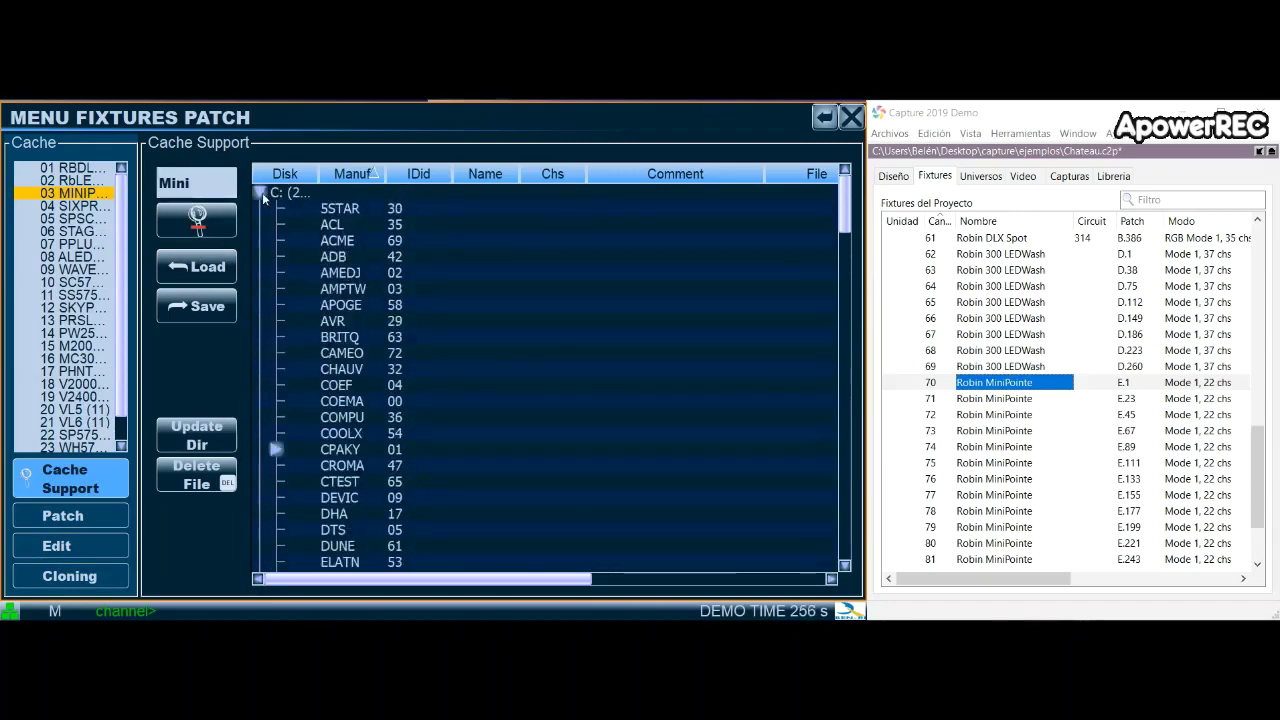
click(260, 193)
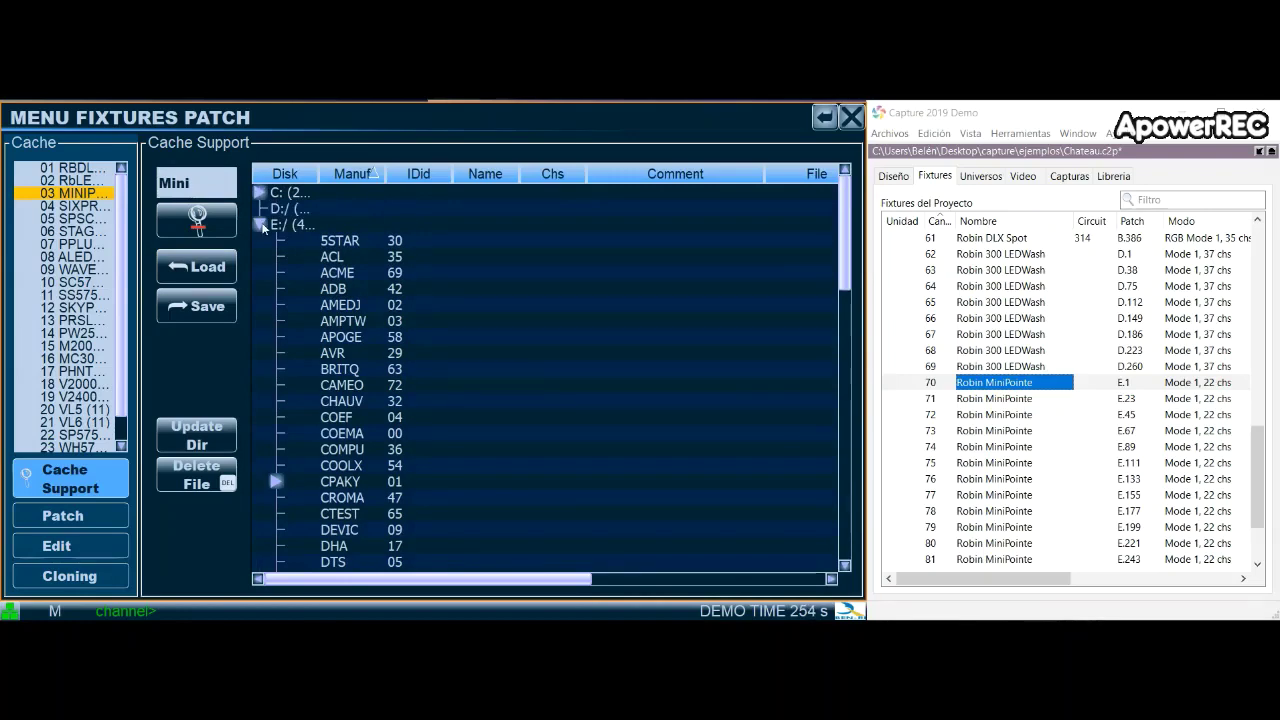
scroll(388, 425, down, 15)
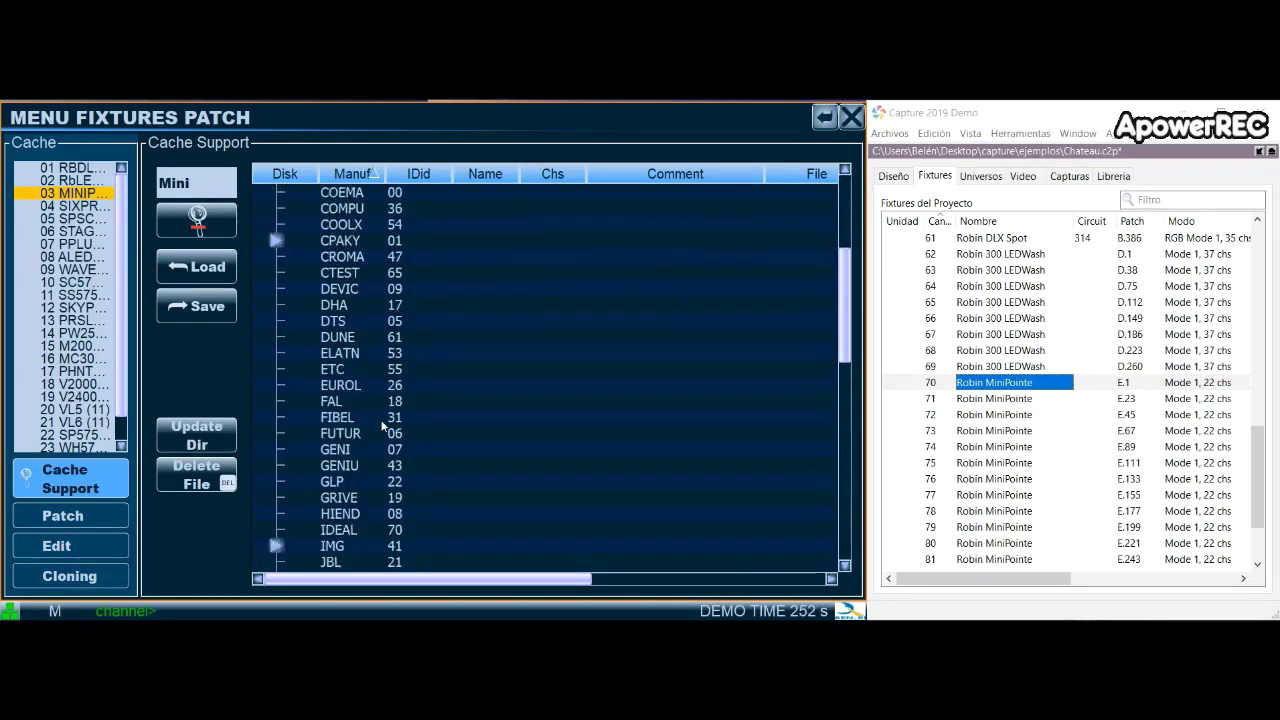
scroll(381, 427, up, 15)
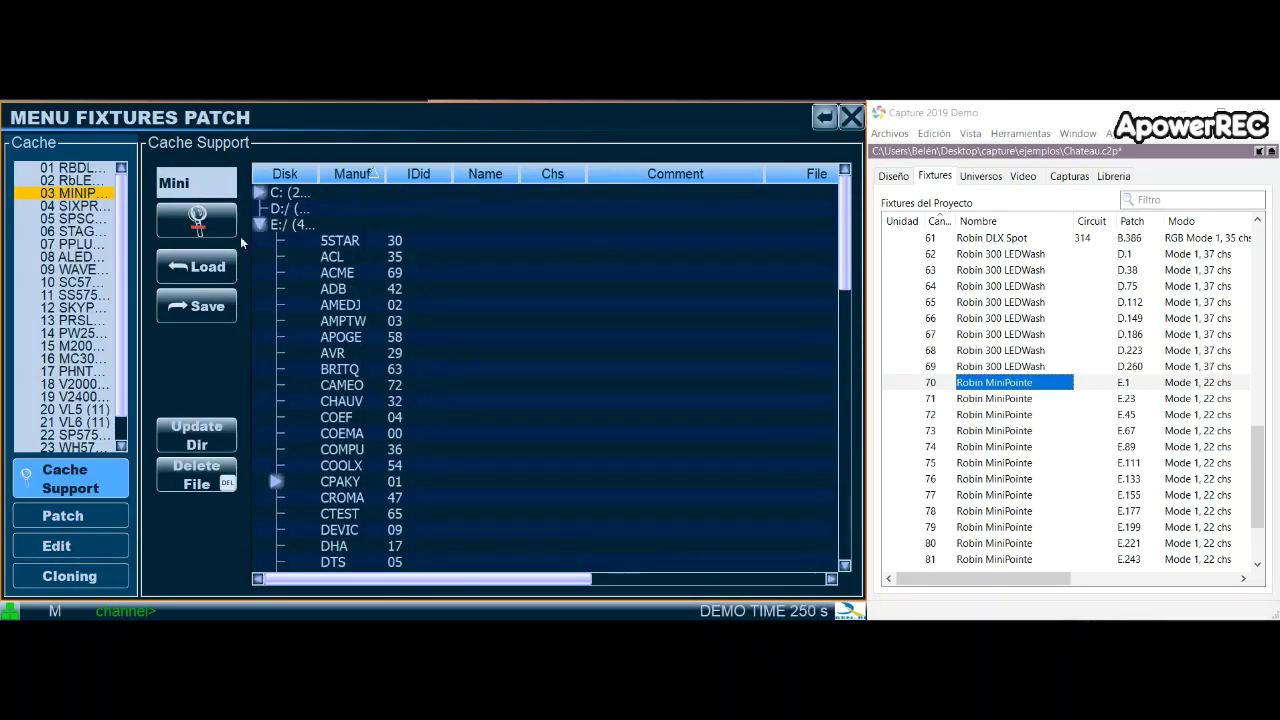
click(261, 224)
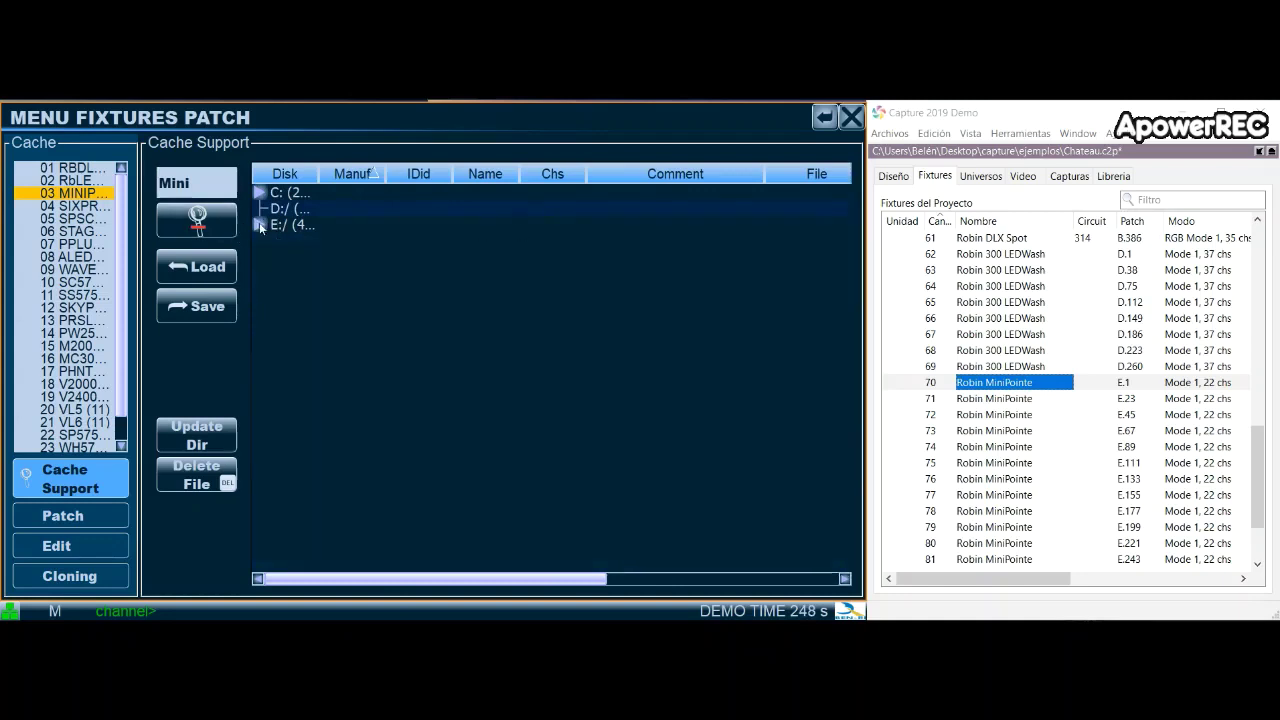
click(286, 226)
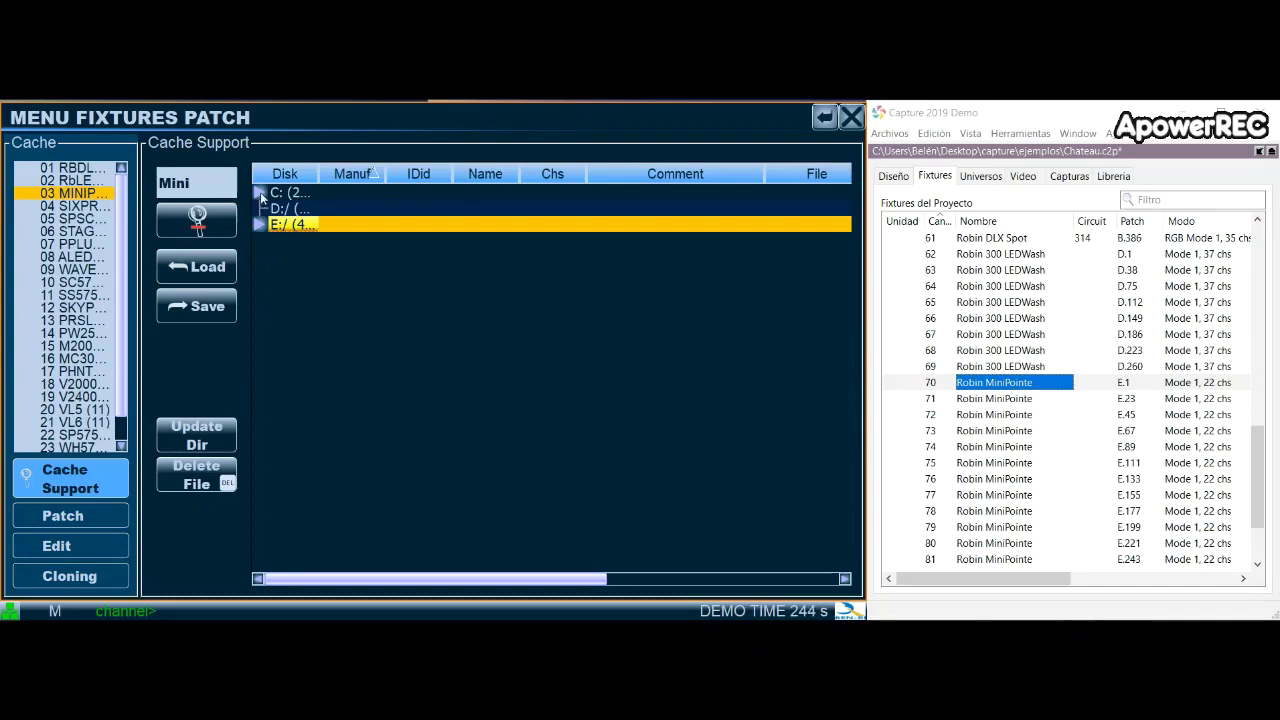
Examine the 329 HF and Whisper B fixtures on channels 101 to 103 of the Capture fixture list.
click(1029, 400)
scroll(1029, 404, down, 2)
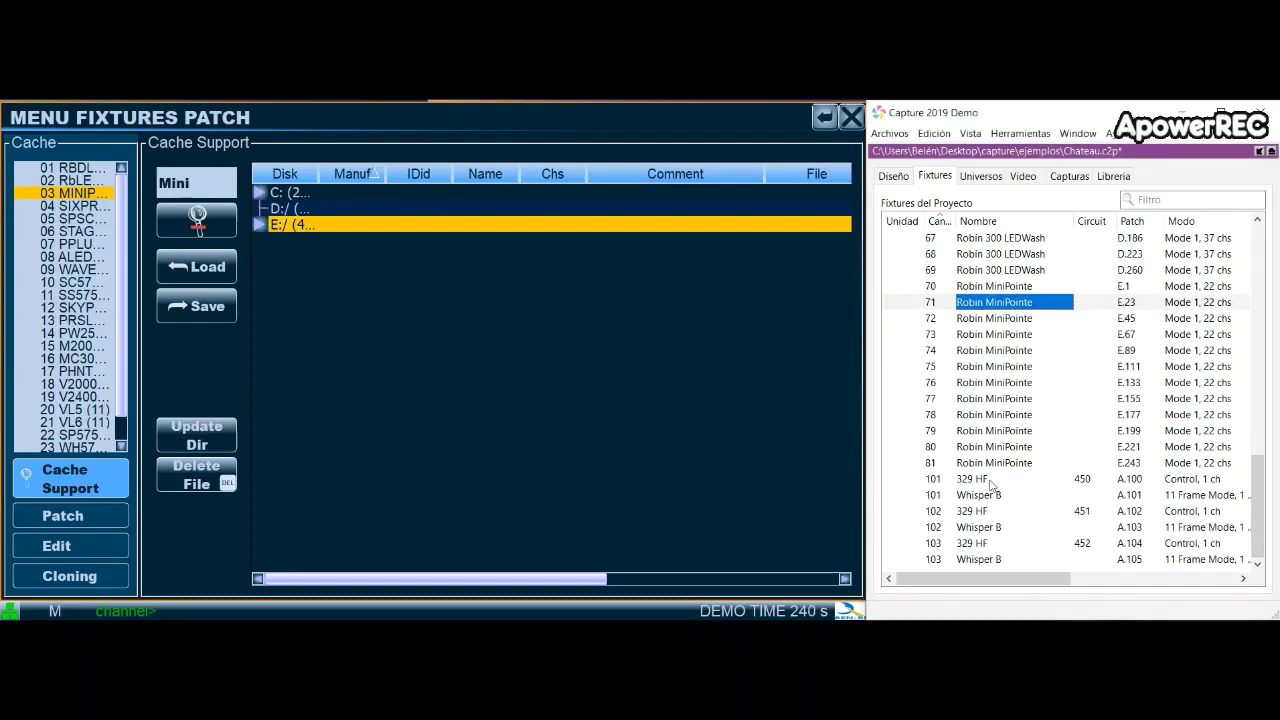
click(990, 481)
click(985, 497)
click(982, 513)
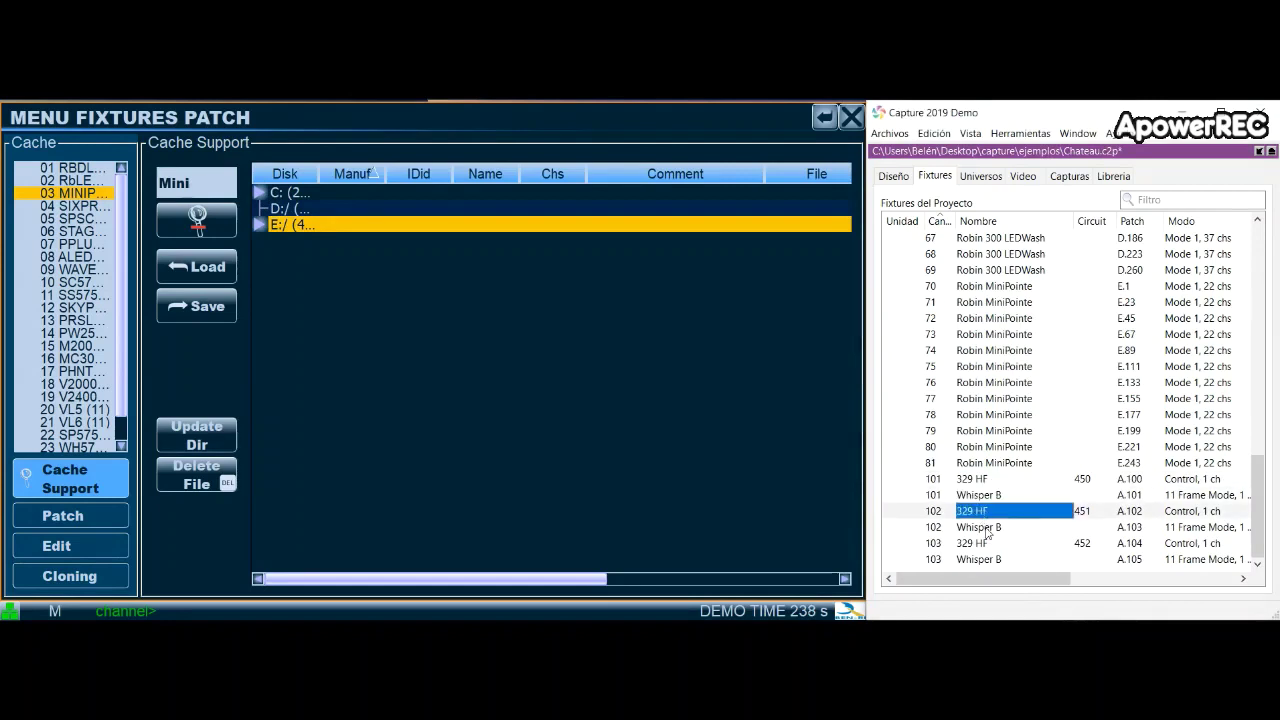
click(987, 530)
click(985, 545)
click(995, 560)
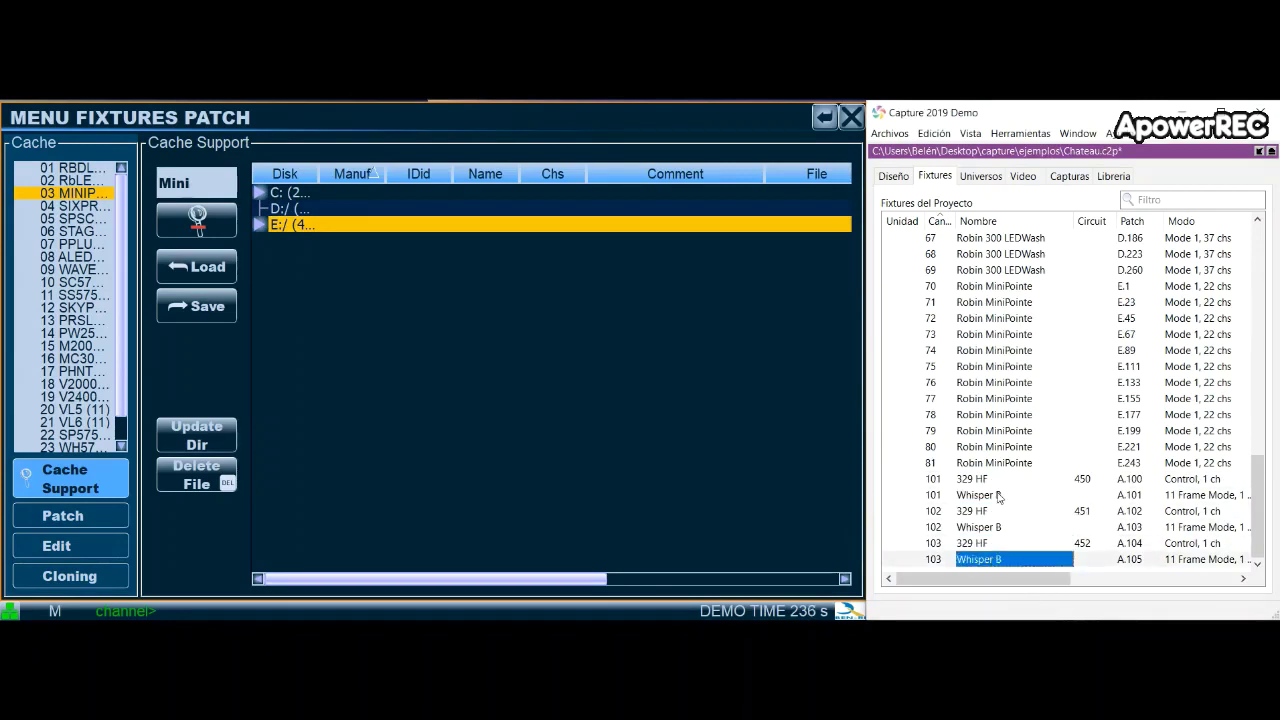
click(998, 495)
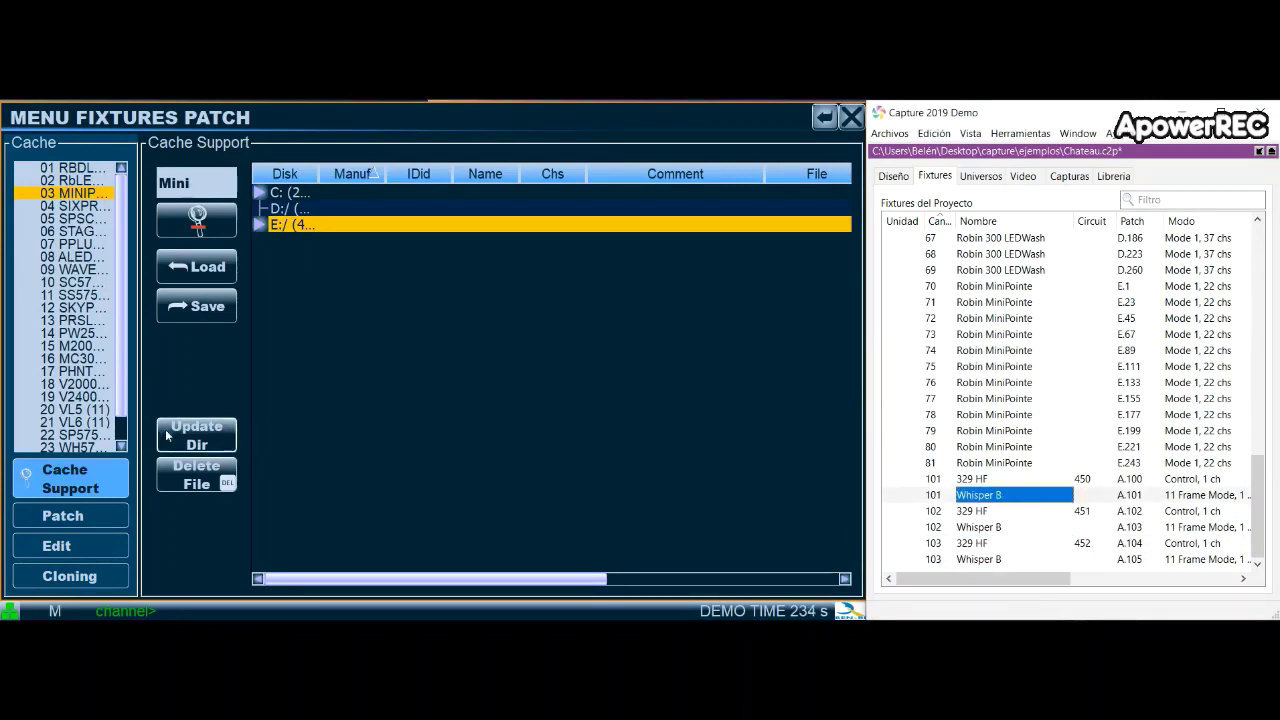
Choose cache slot 24 as the loading target and search the fixture library for whisper.
click(120, 446)
click(91, 447)
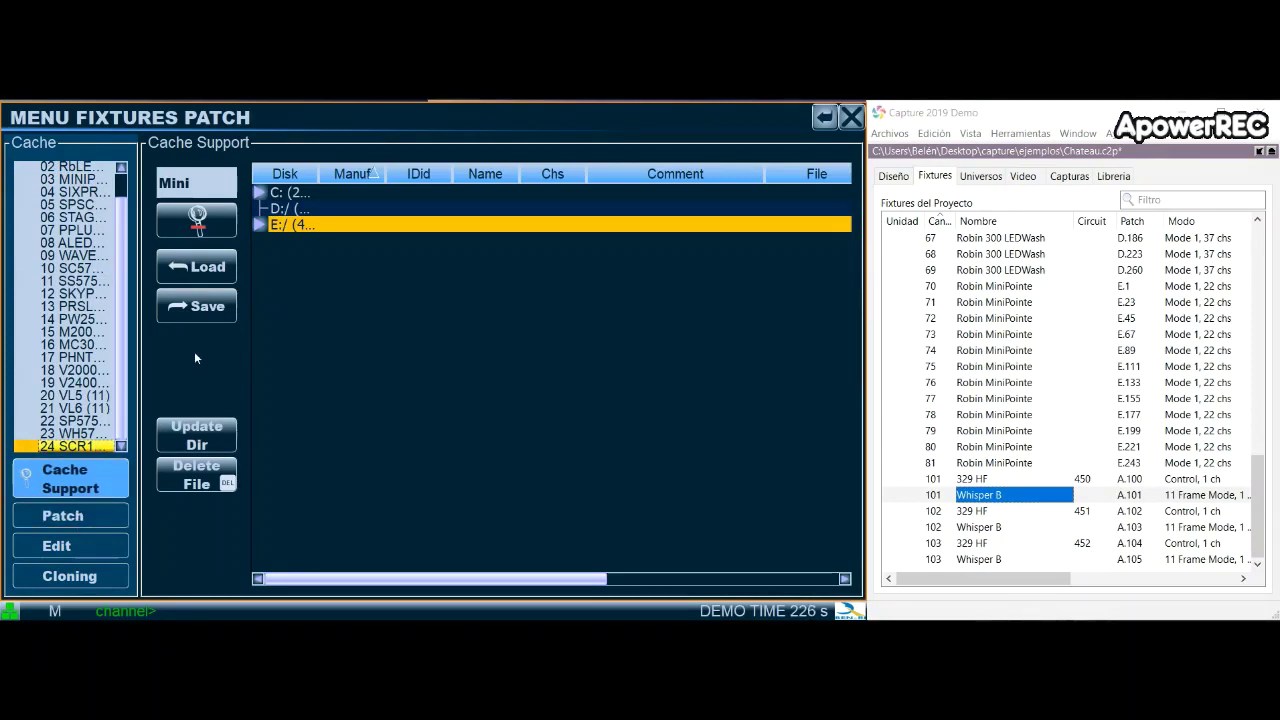
click(213, 181)
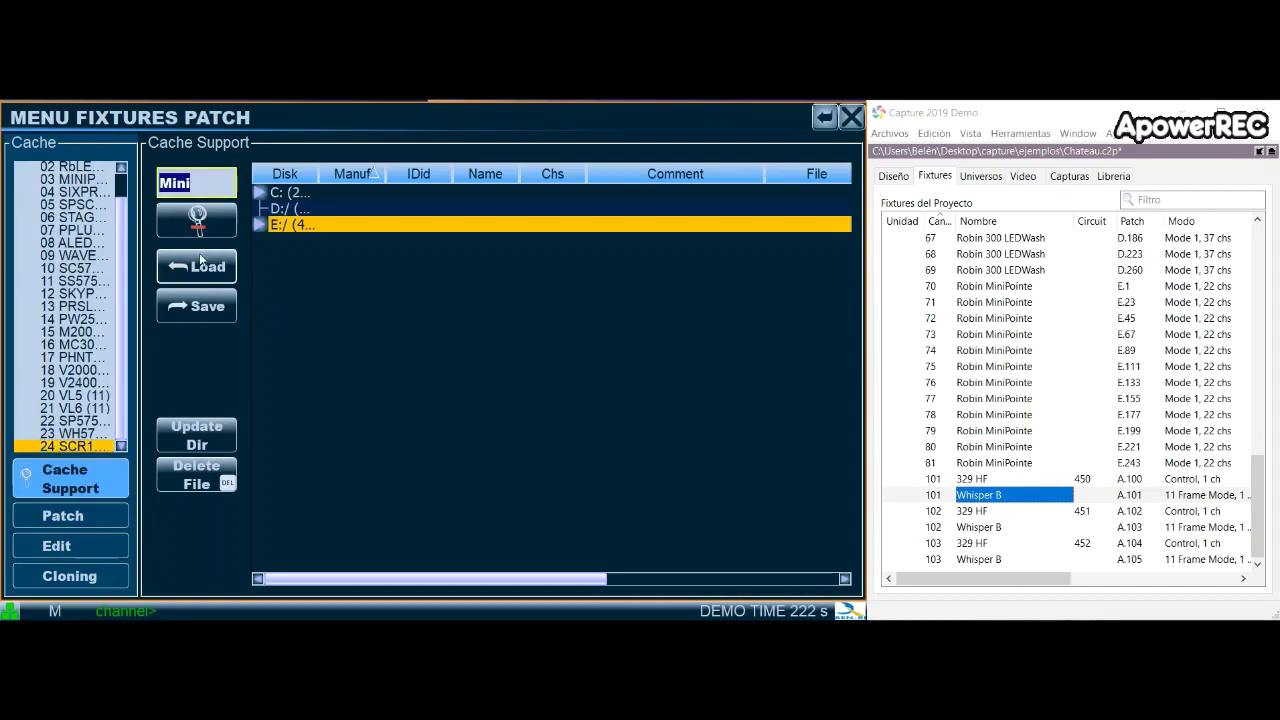
text(whisper)
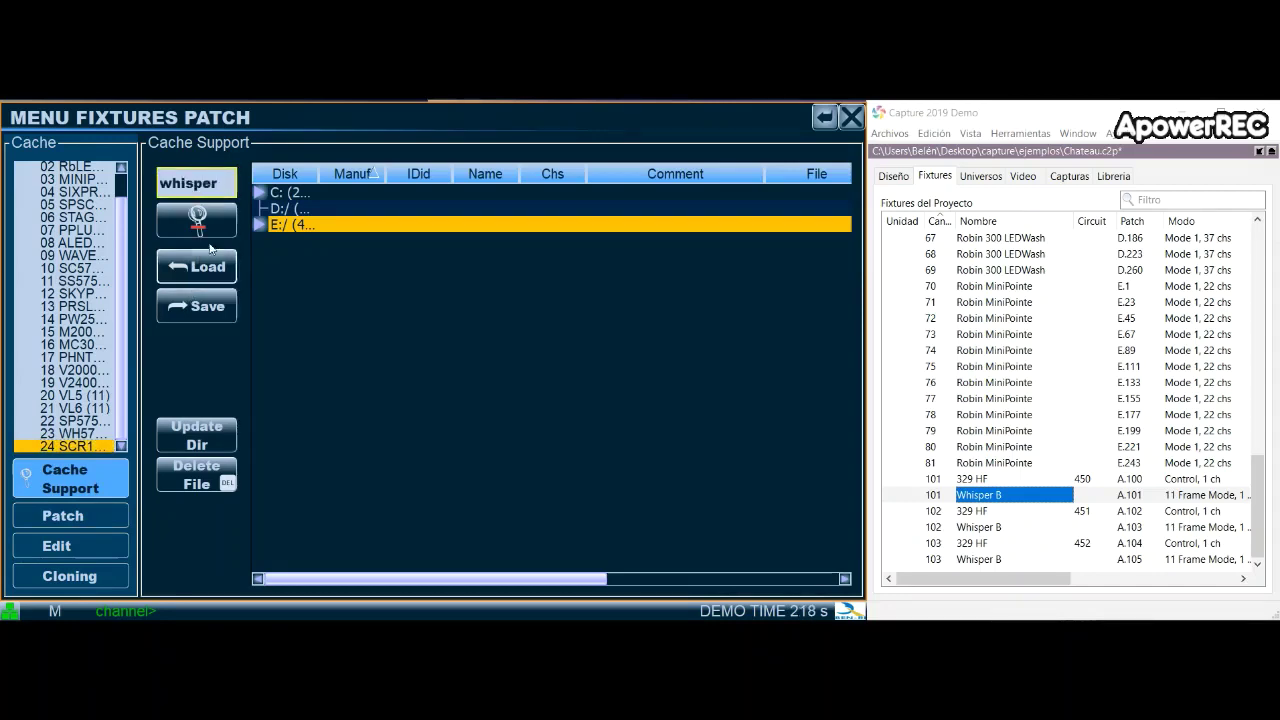
click(200, 222)
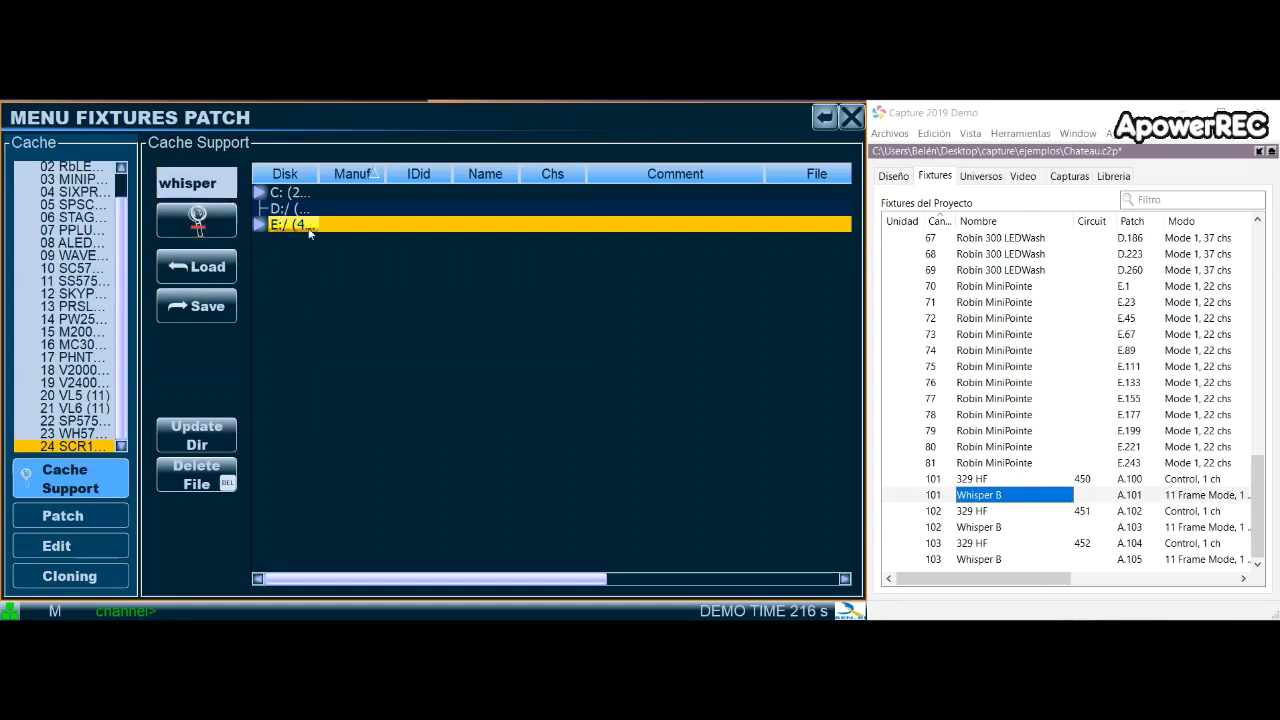
Load the COMPU fixture WHISPER 8 LITE 11 COLOR from disk C: into cache slot 24.
click(260, 193)
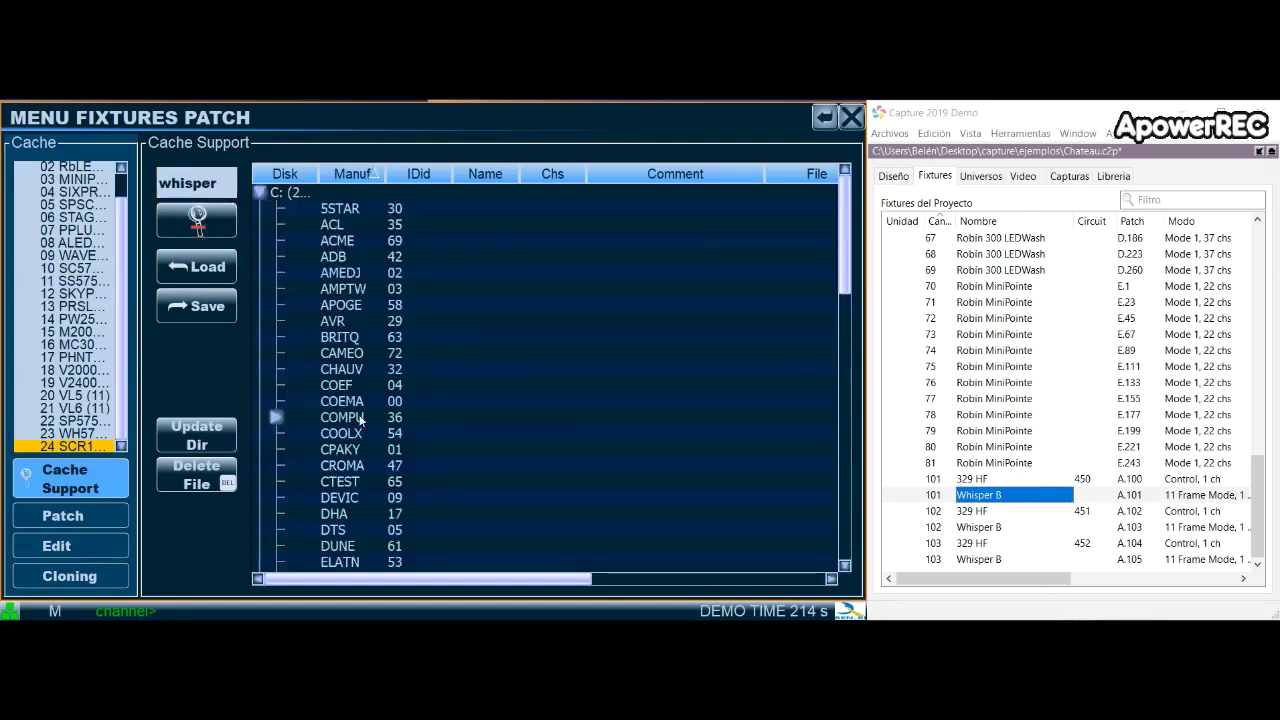
scroll(583, 450, down, 15)
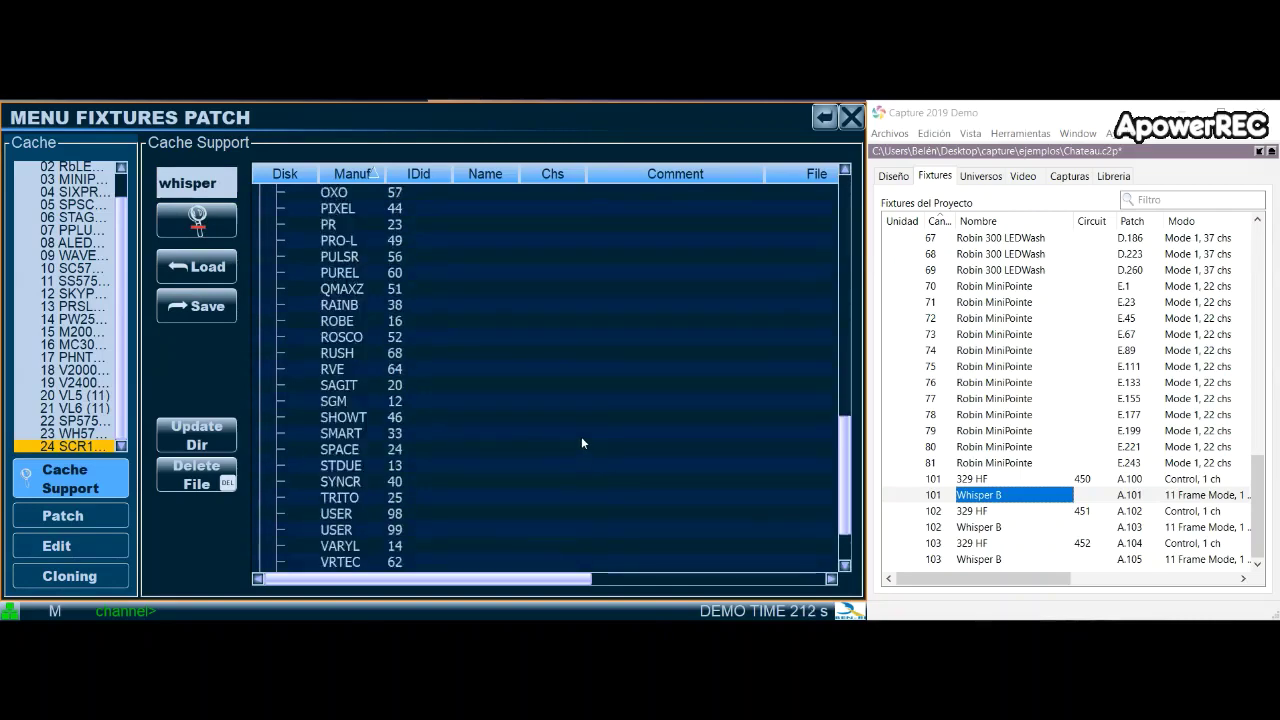
scroll(582, 440, up, 9)
scroll(580, 440, up, 8)
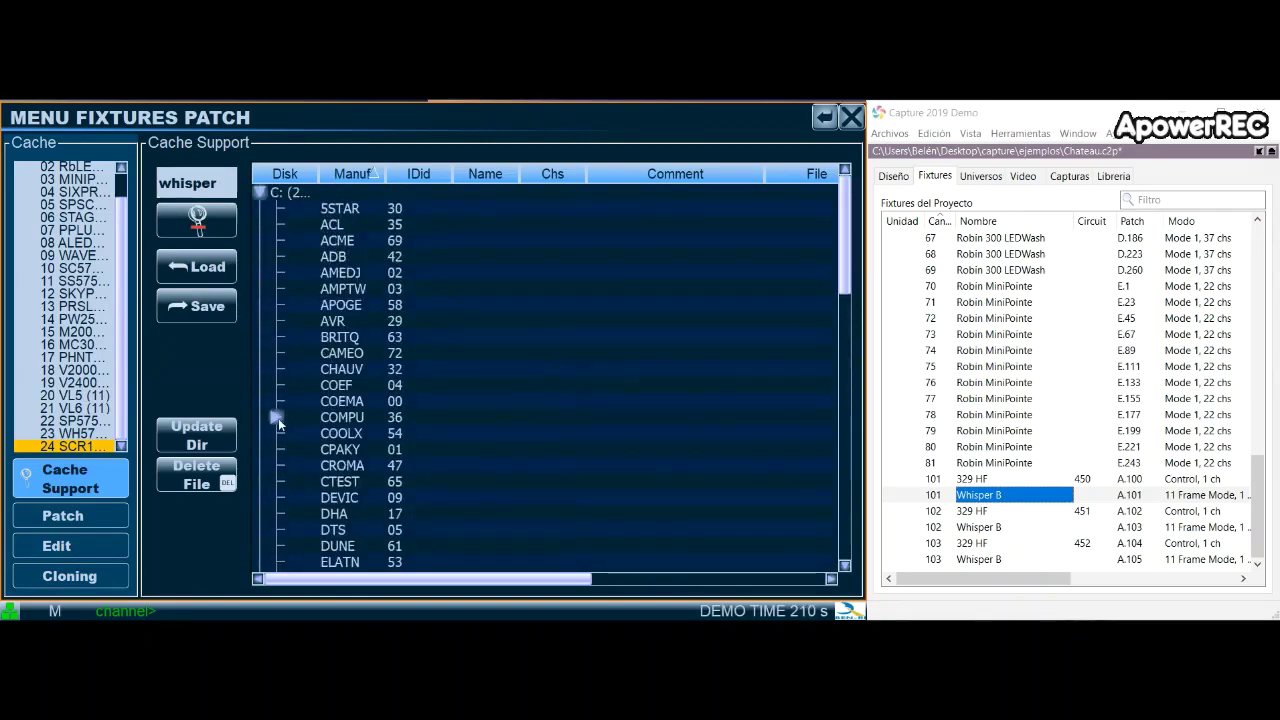
click(277, 417)
click(699, 437)
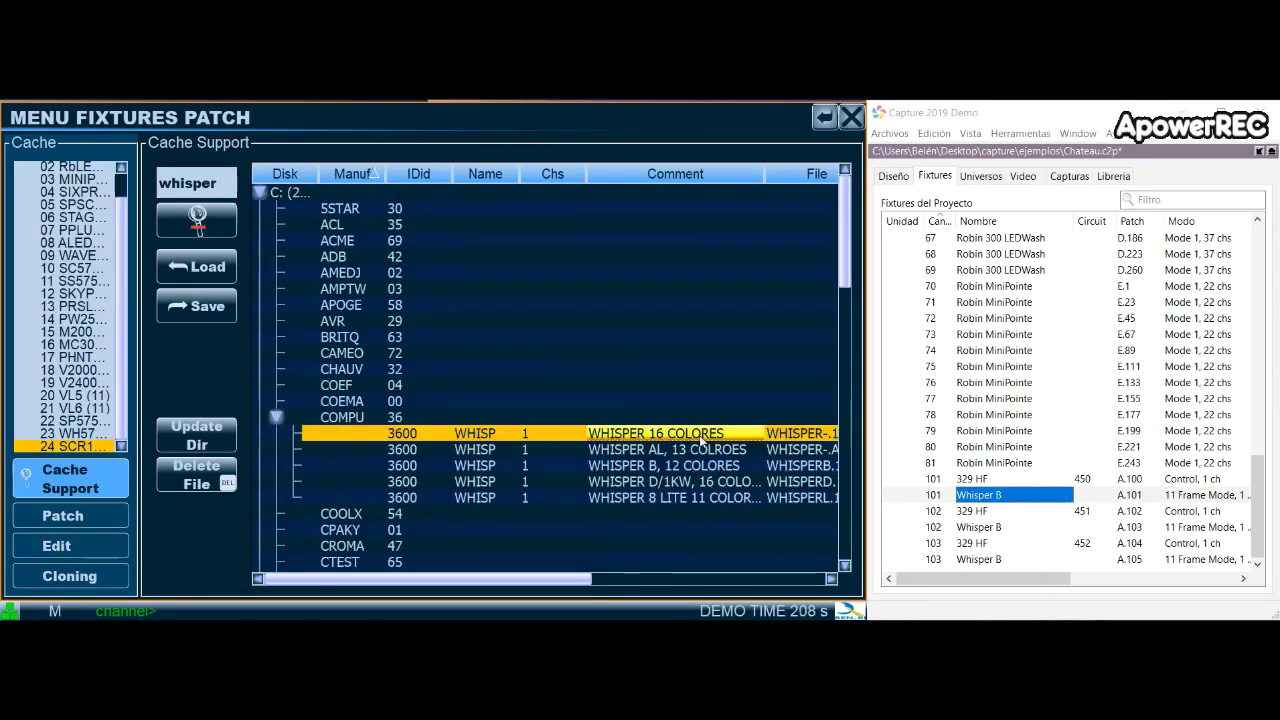
click(705, 497)
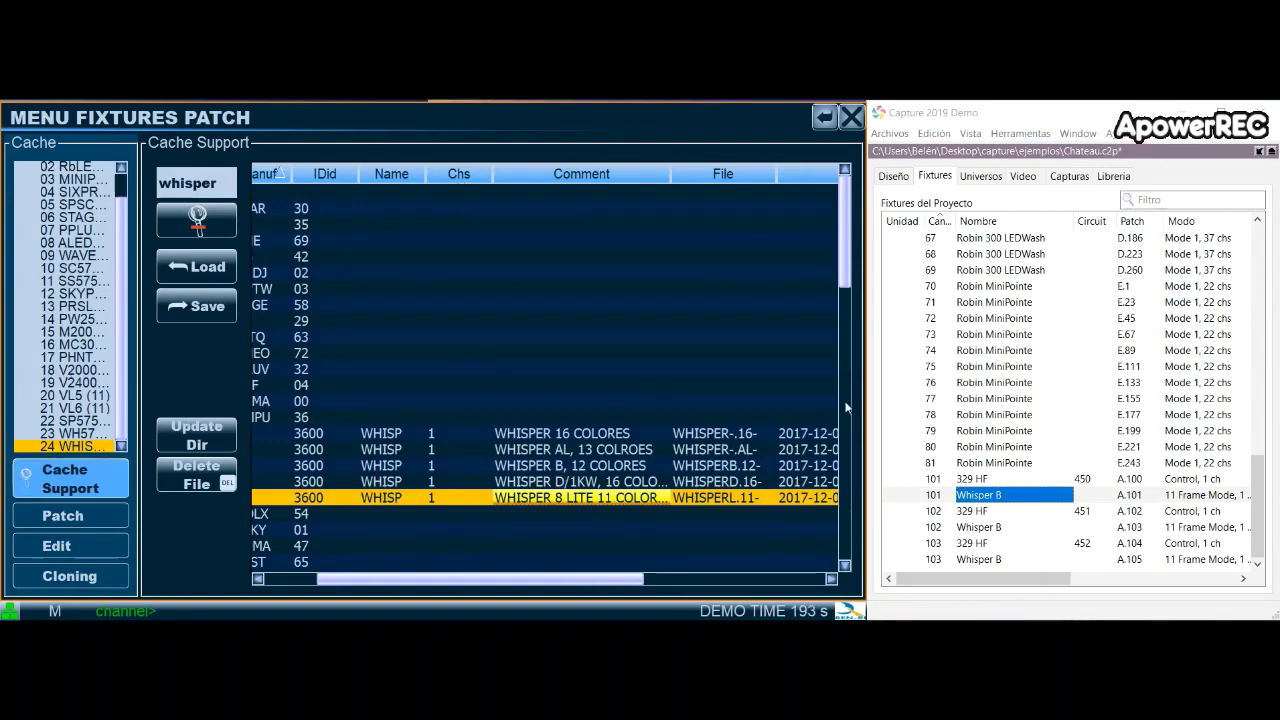
drag(580, 582, 465, 589)
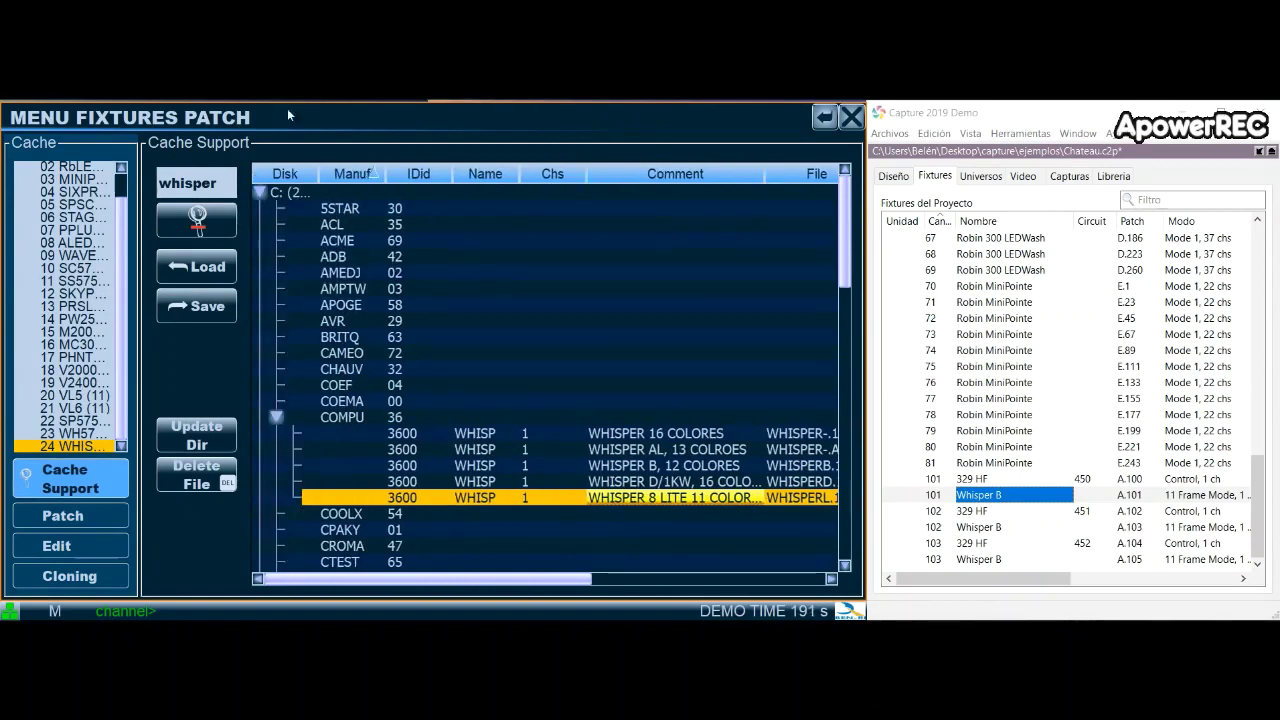
Open the fixture patch and examine the patch addresses of the Robin DLX Spots on channels 50 to 61 in the Capture fixture list.
click(85, 520)
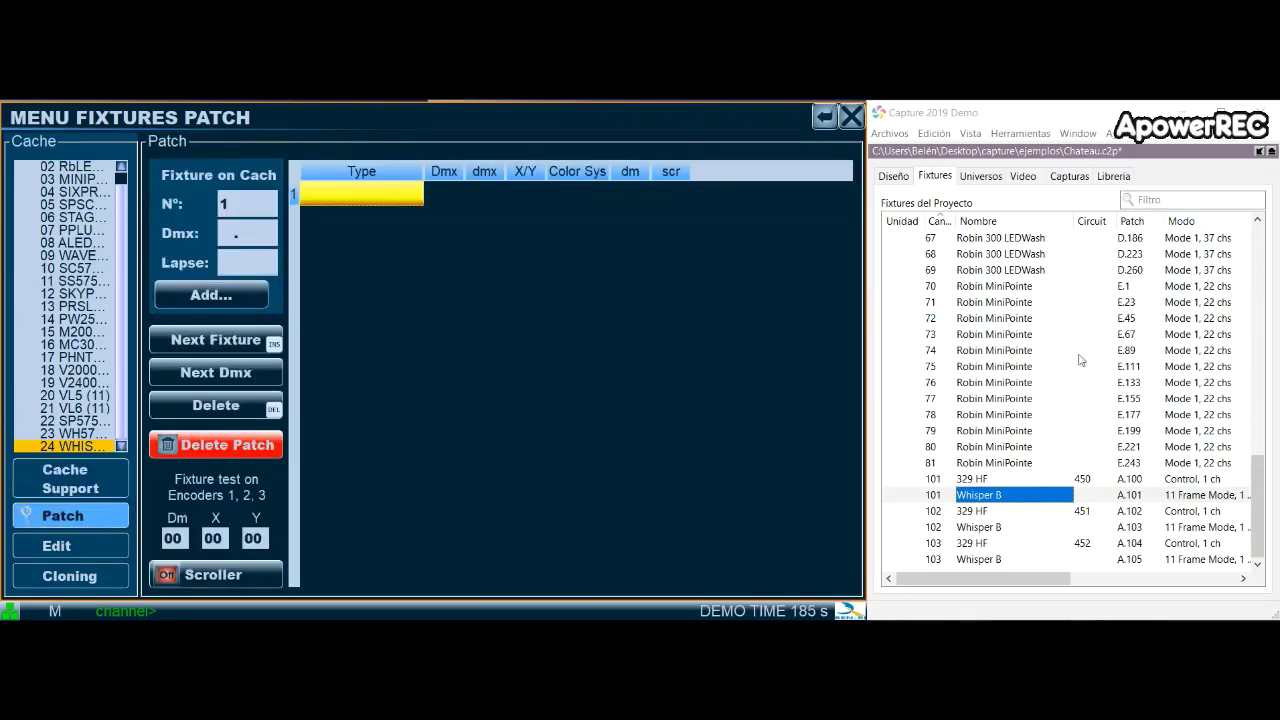
scroll(1080, 357, up, 9)
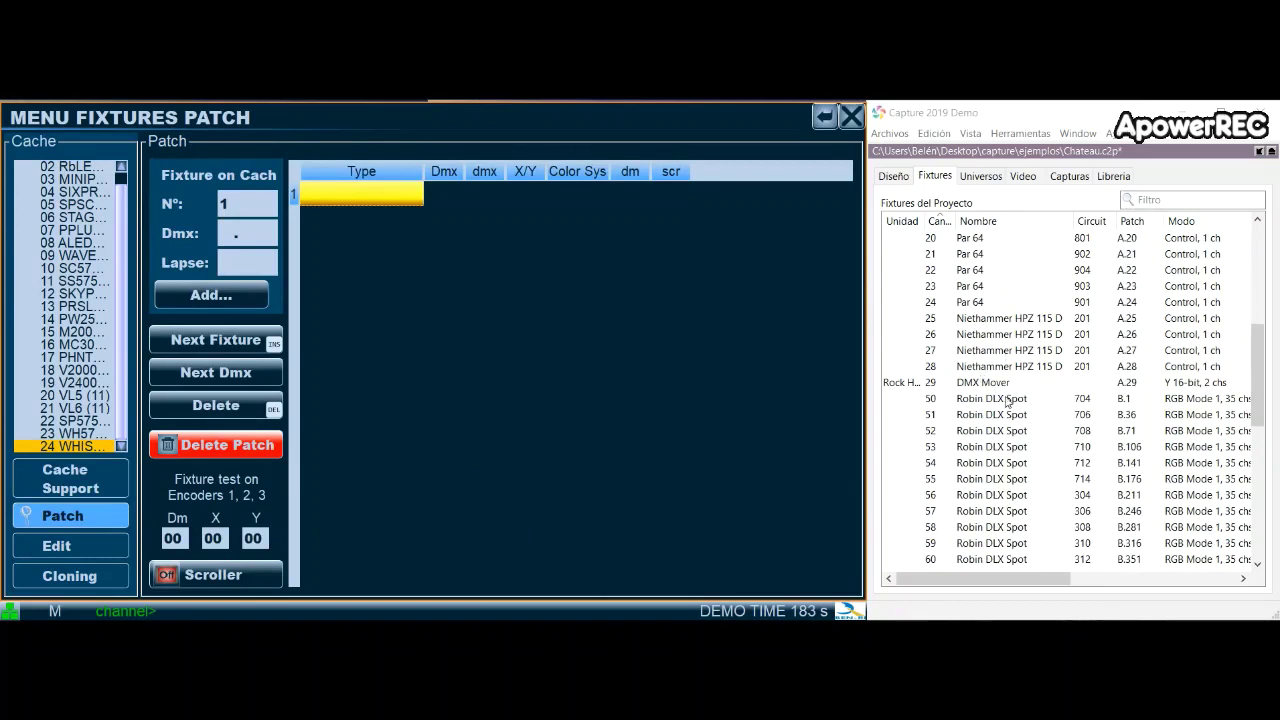
click(1008, 398)
scroll(1095, 366, down, 3)
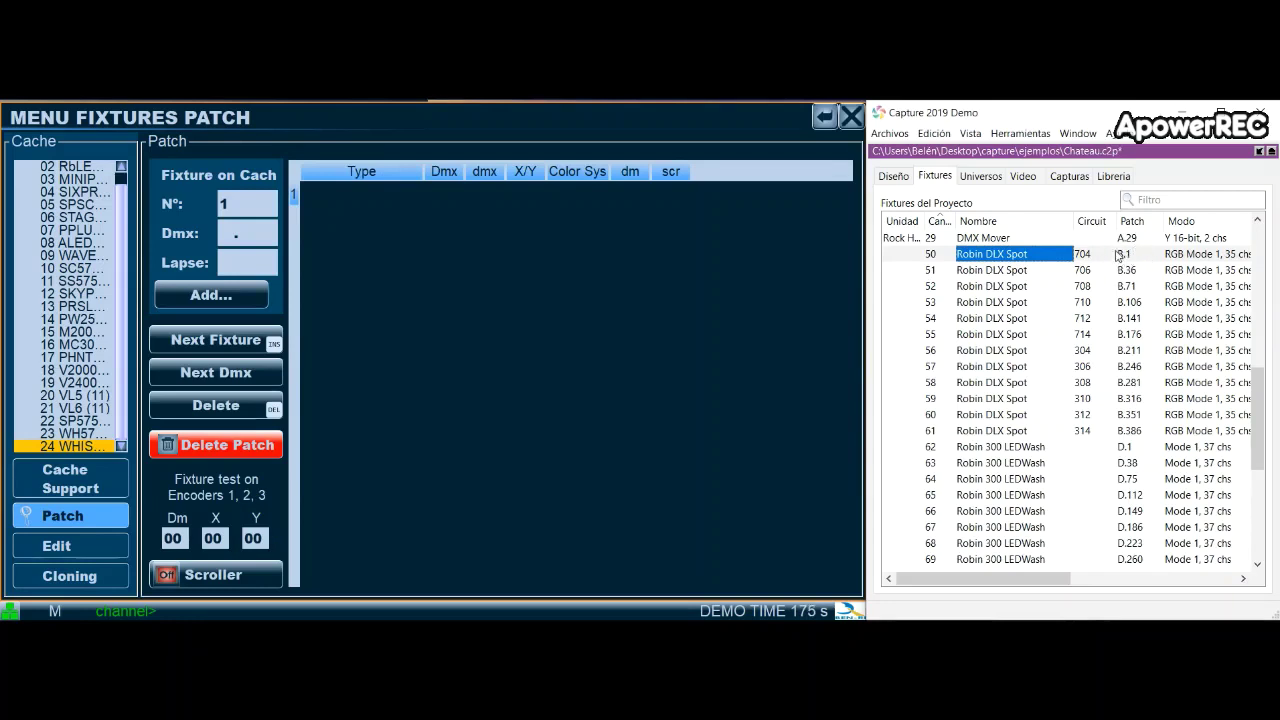
click(1153, 432)
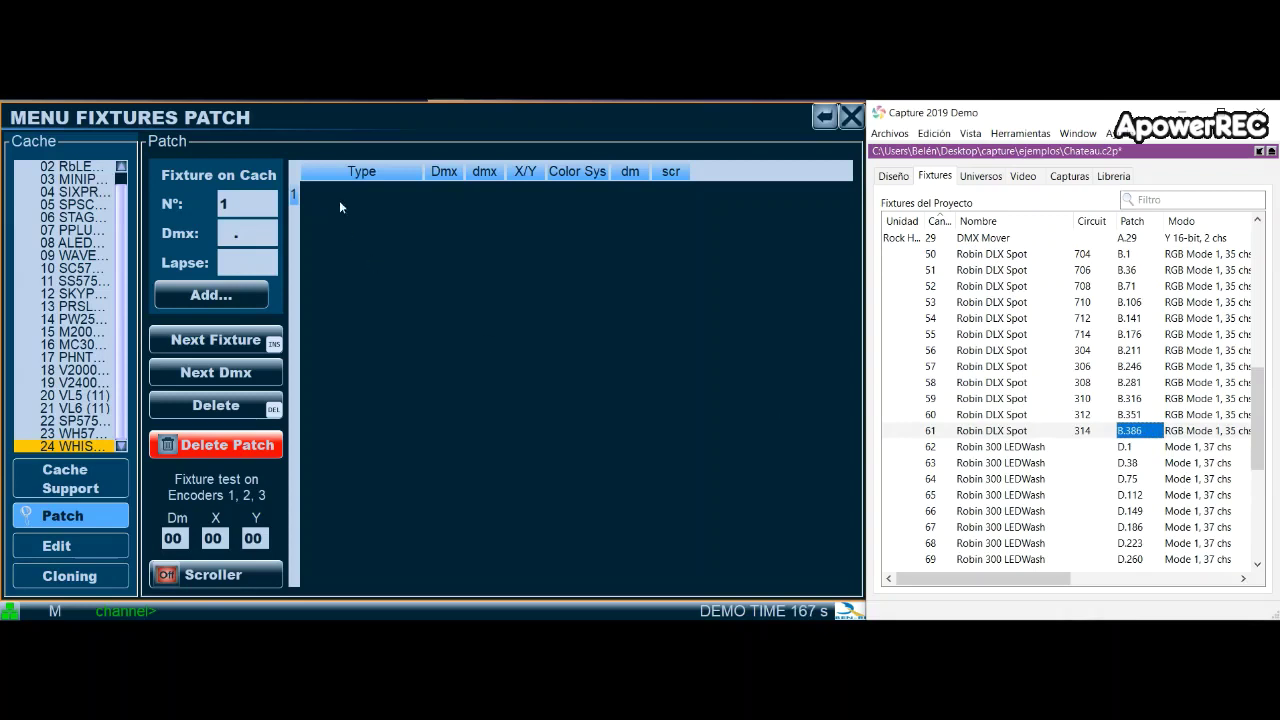
Set the number of fixtures to patch to 12 and choose the Robin DLX fixture in cache slot 01.
click(245, 210)
text(12)
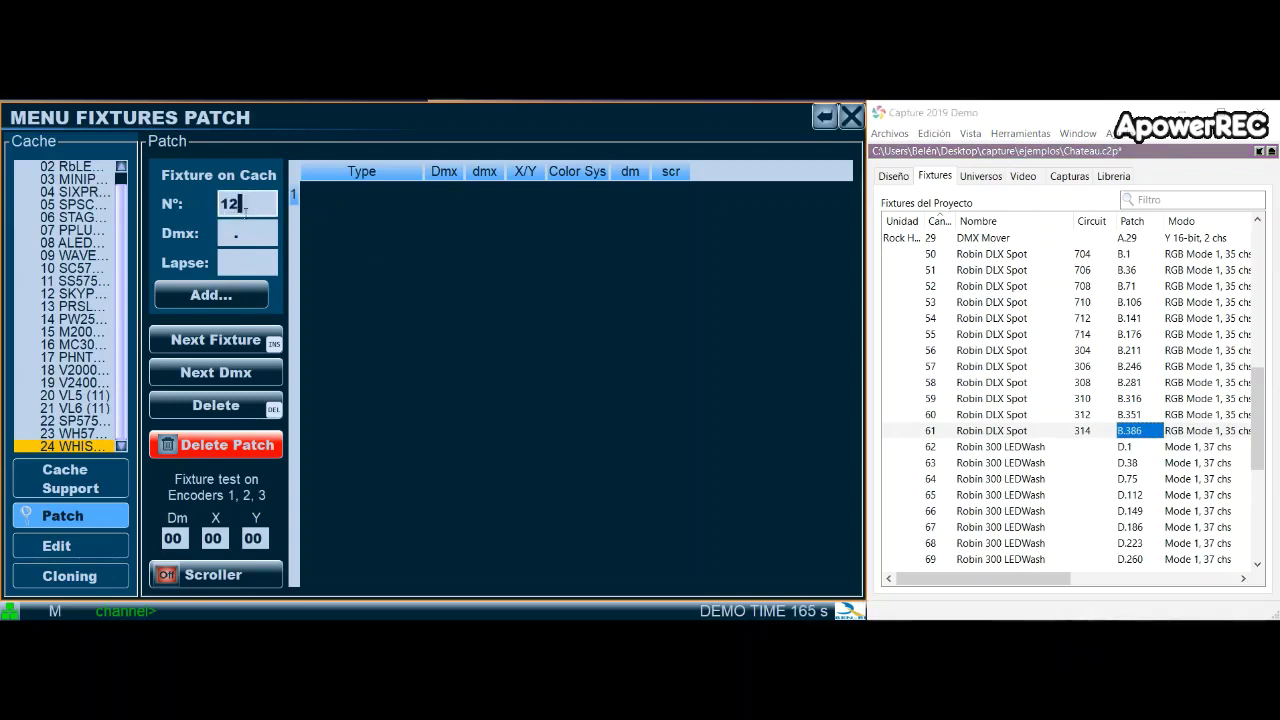
key(Return)
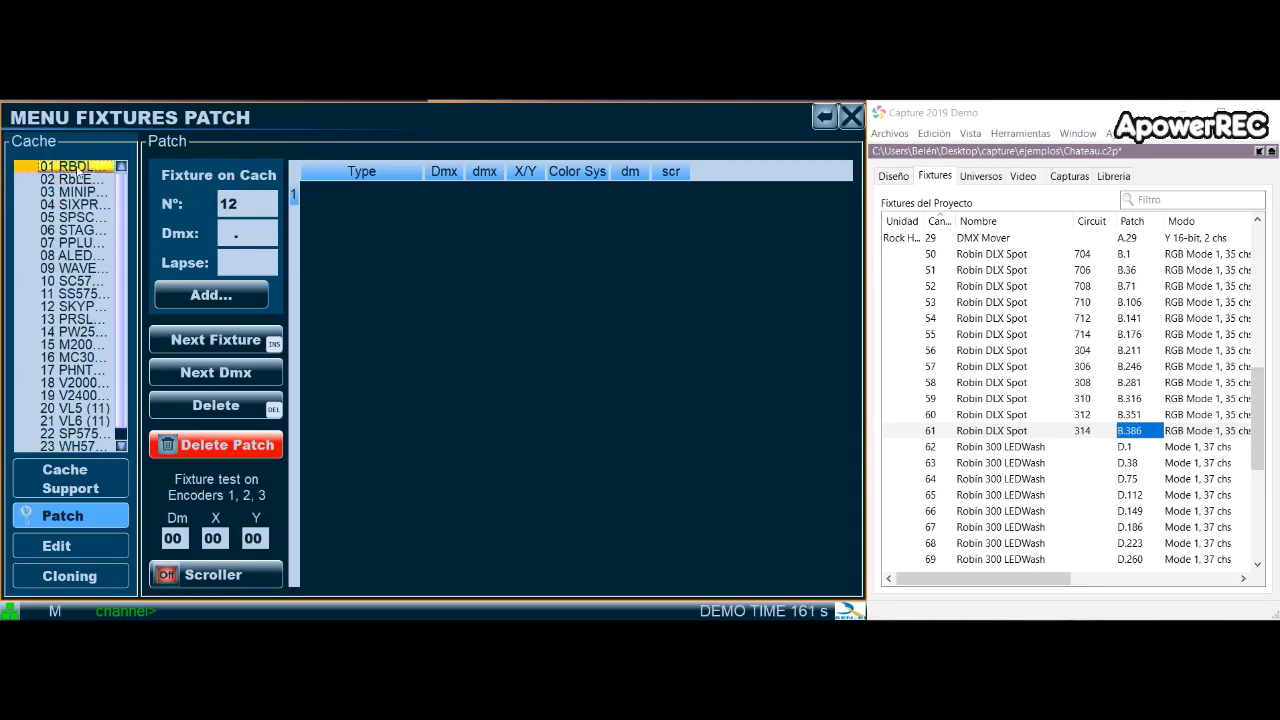
Add the 12 Robin DLX fixtures to the patch starting at DMX 1.2, with the lapse left empty.
click(270, 238)
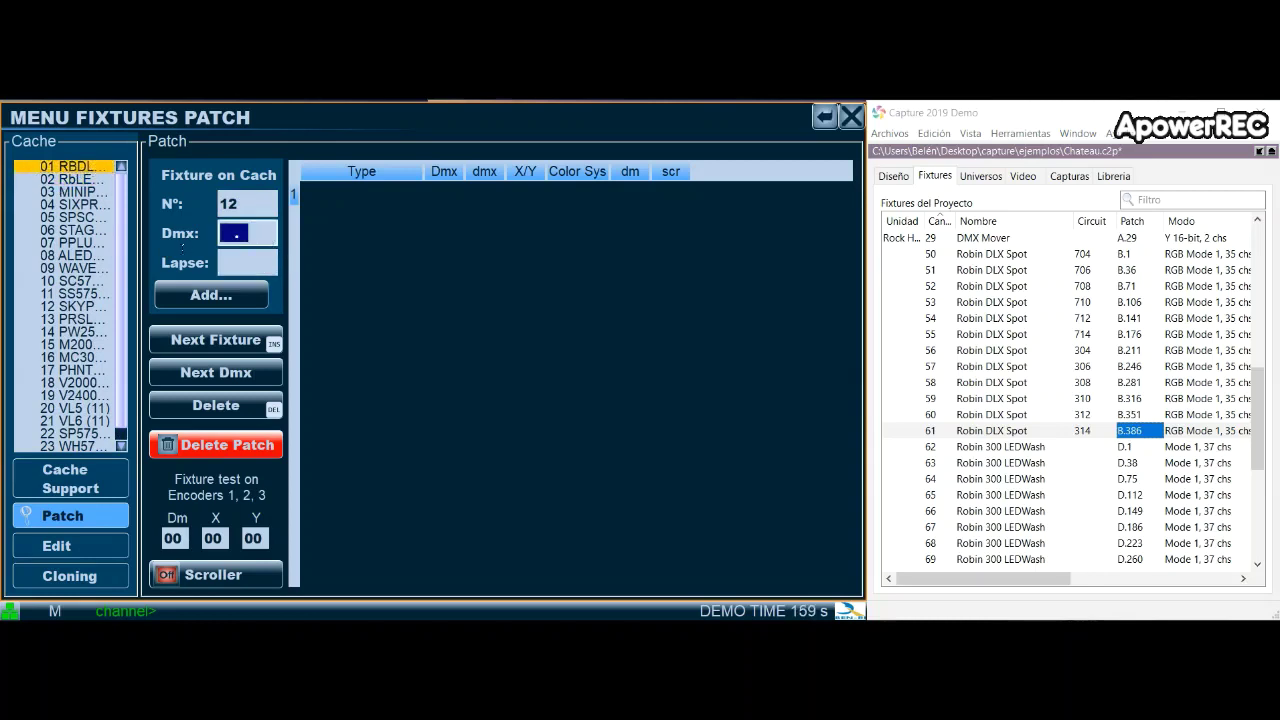
text(1.2)
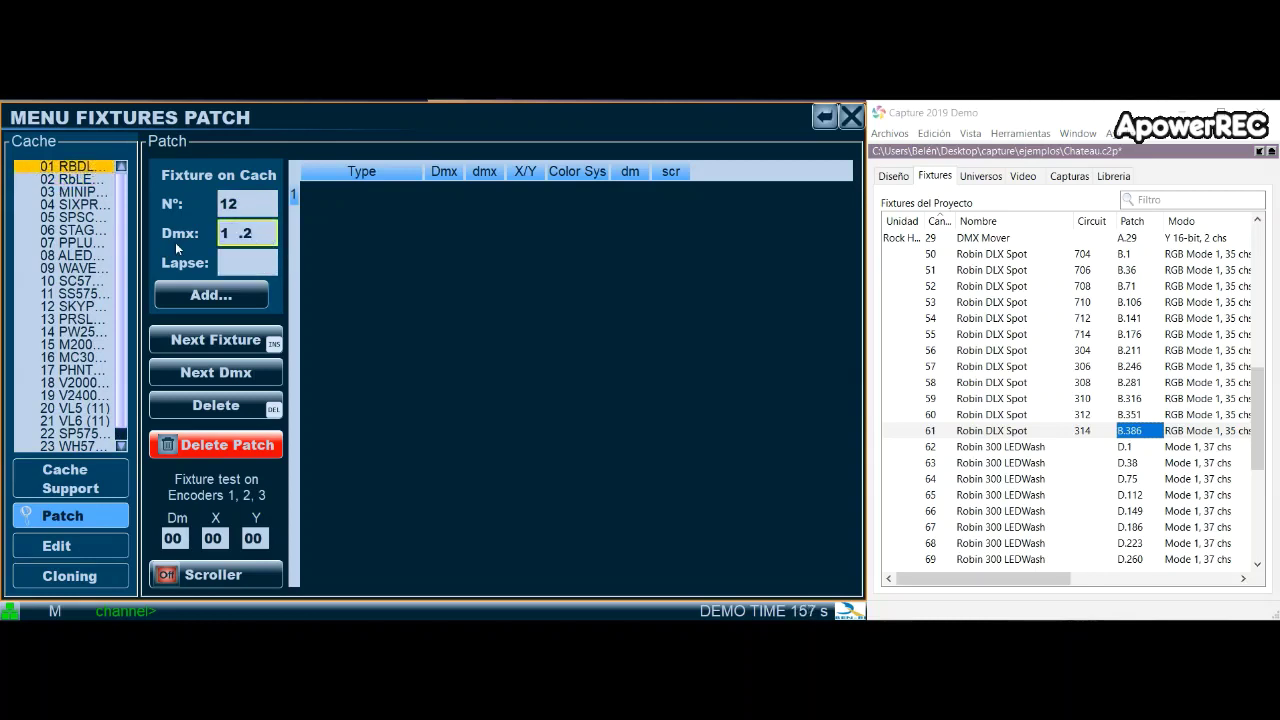
click(202, 304)
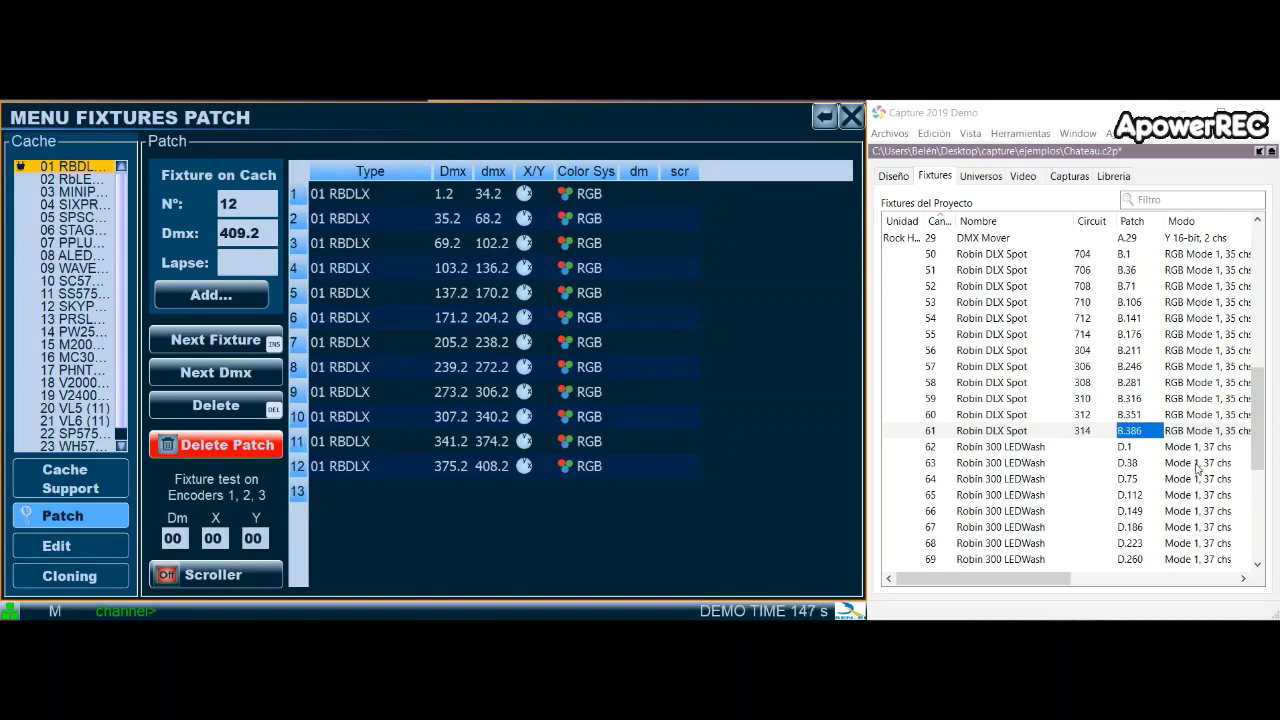
Check the second Robin DLX Spot's address in the Capture fixture list and delete the console's entire fixture patch.
click(1155, 467)
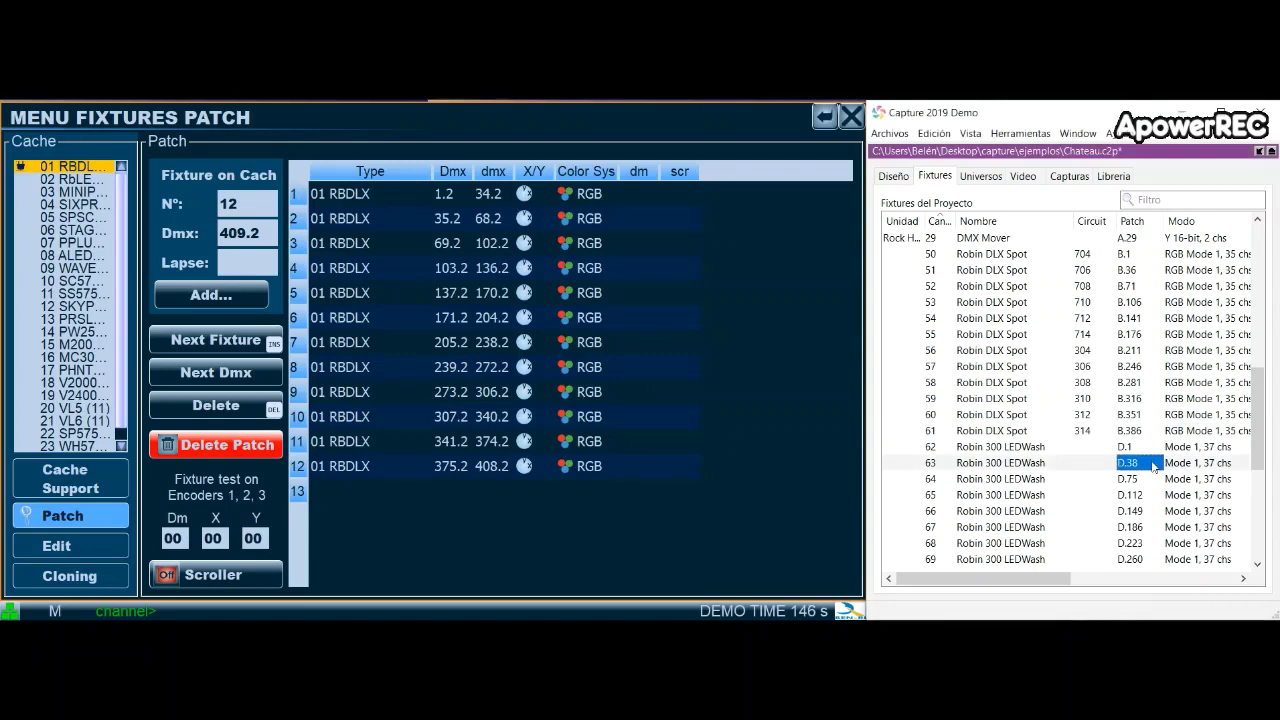
click(1126, 270)
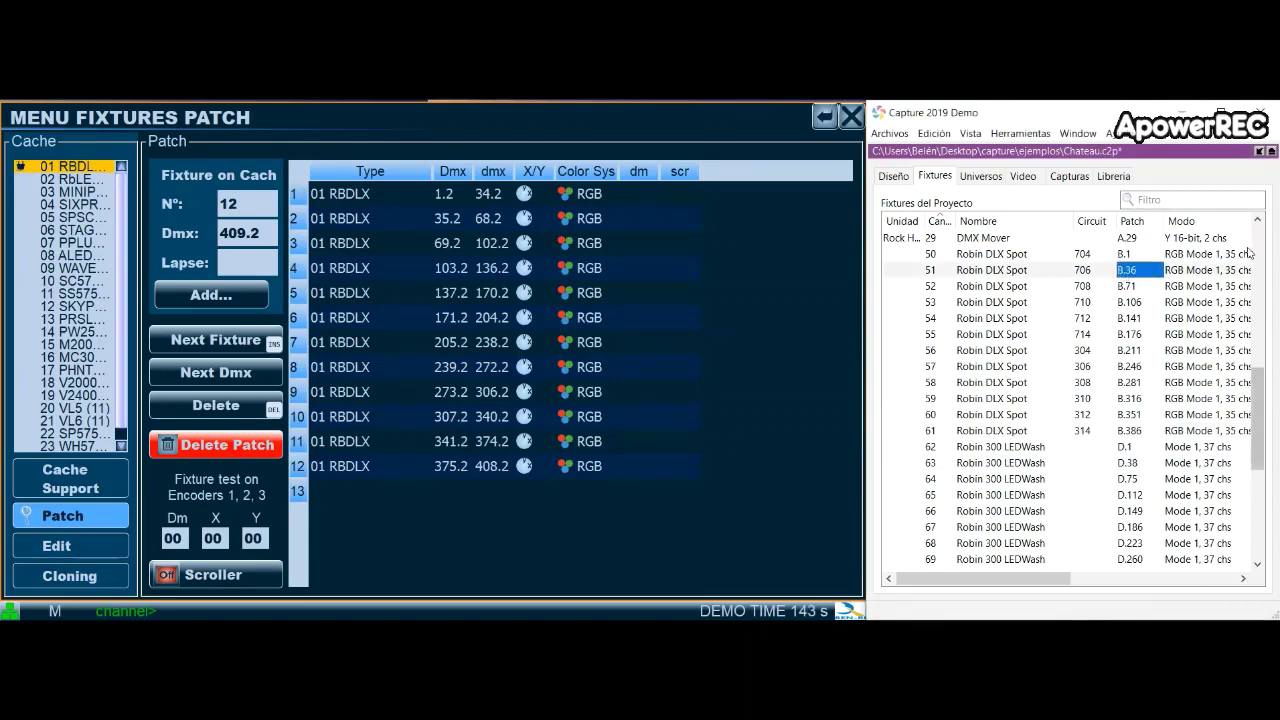
click(258, 448)
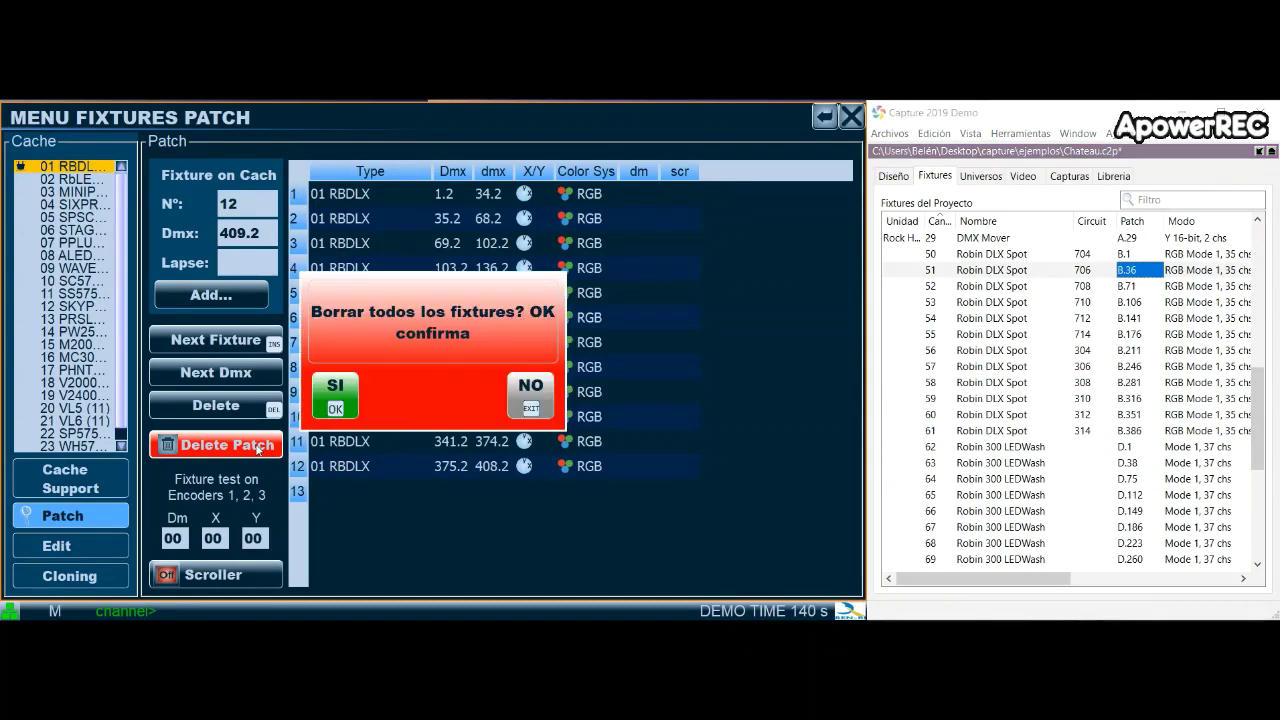
click(331, 396)
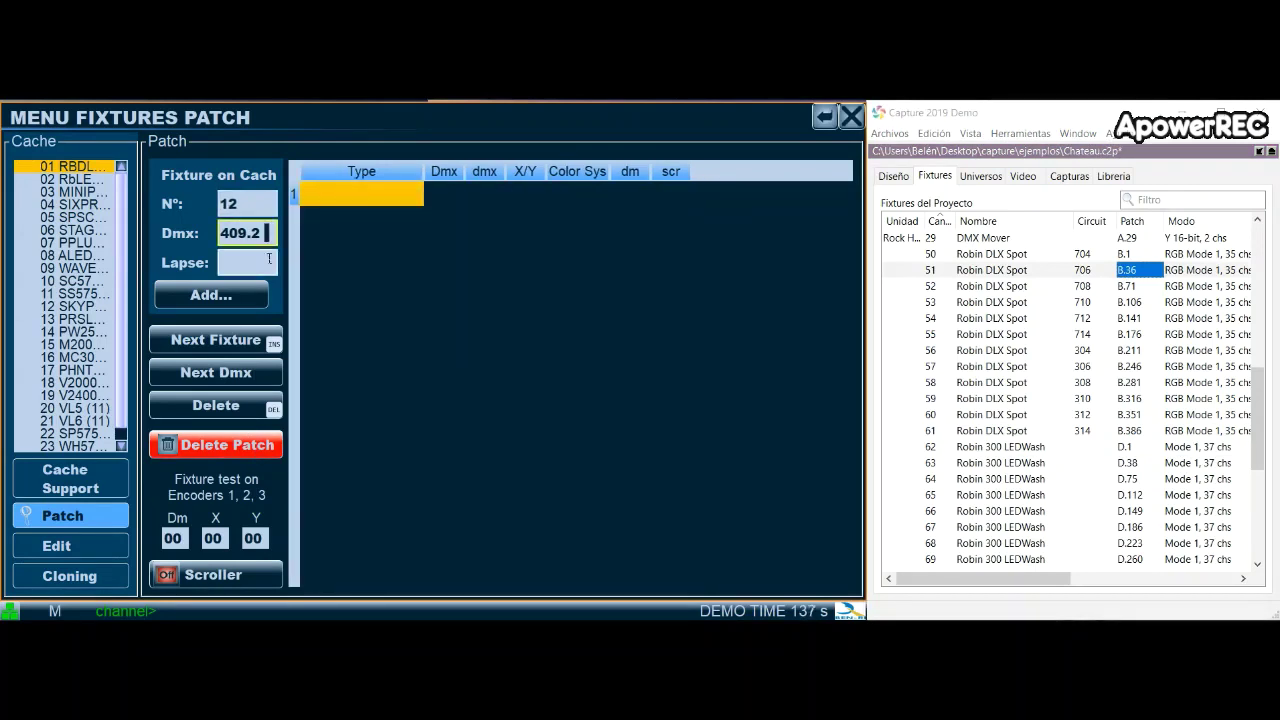
Patch the 12 Robin DLX fixtures starting at DMX 1.2 with a lapse of 35.
key(Return)
text(1 .2)
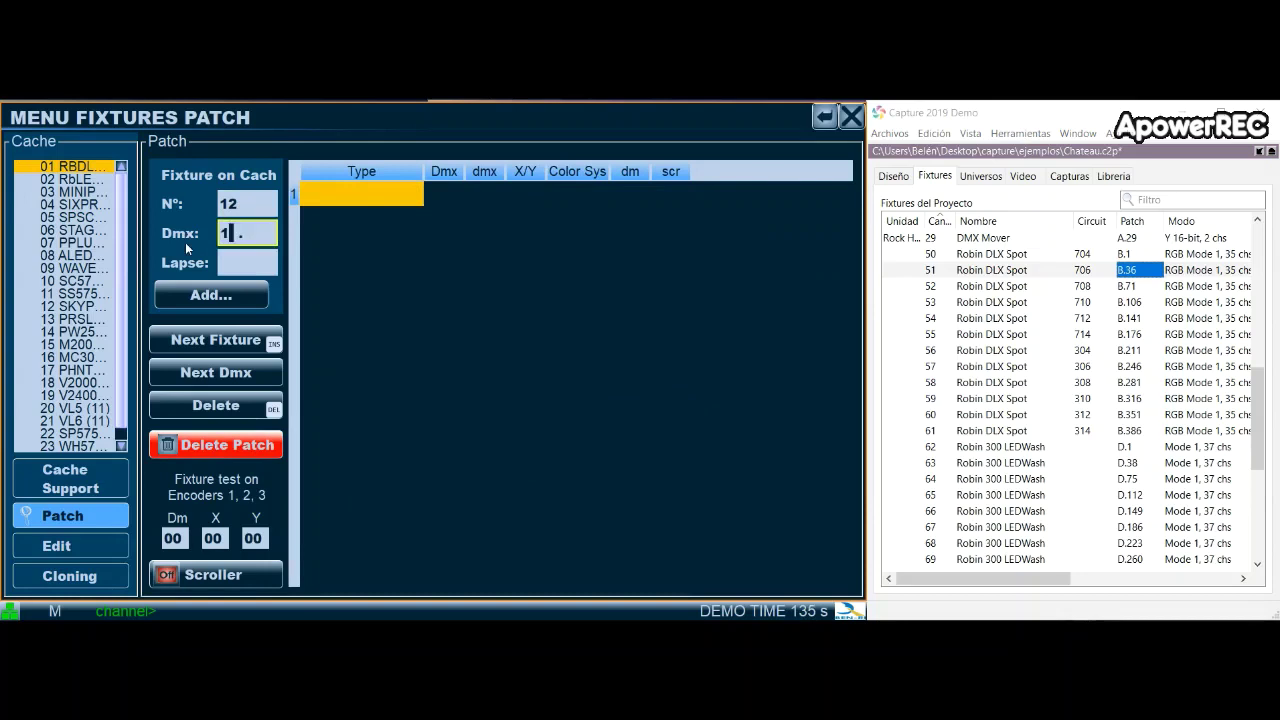
click(261, 266)
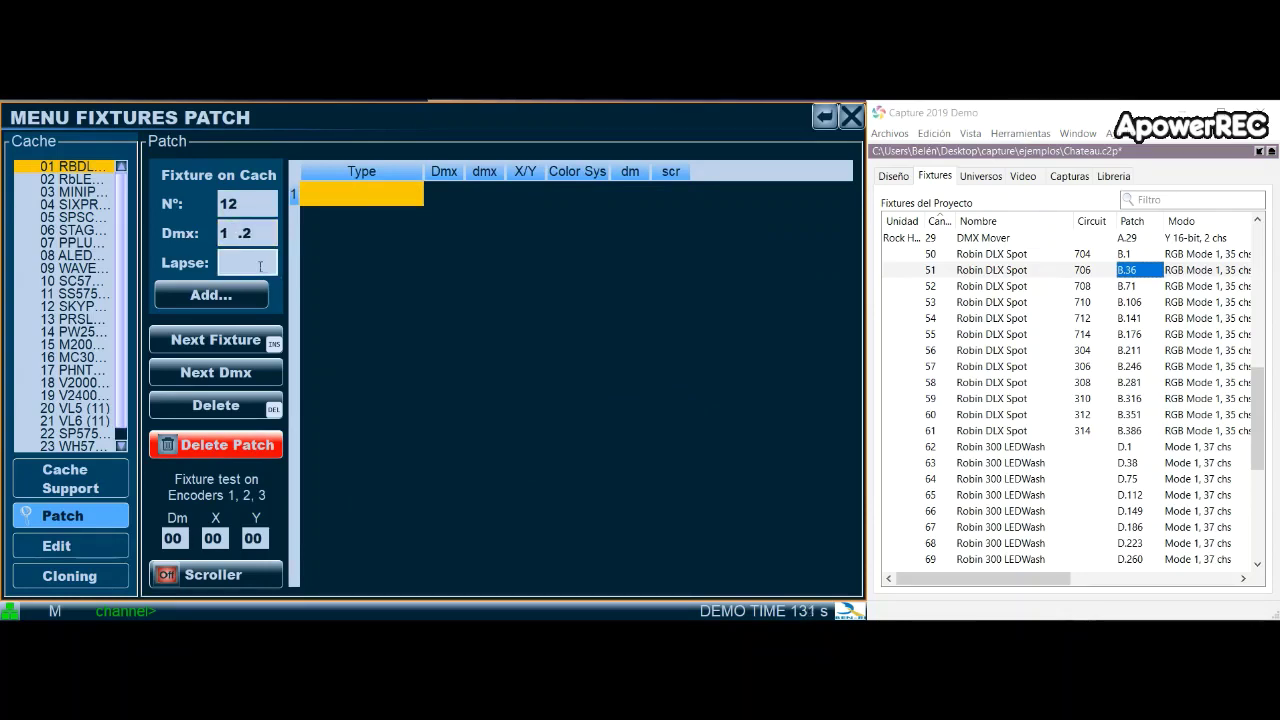
text(35)
click(212, 296)
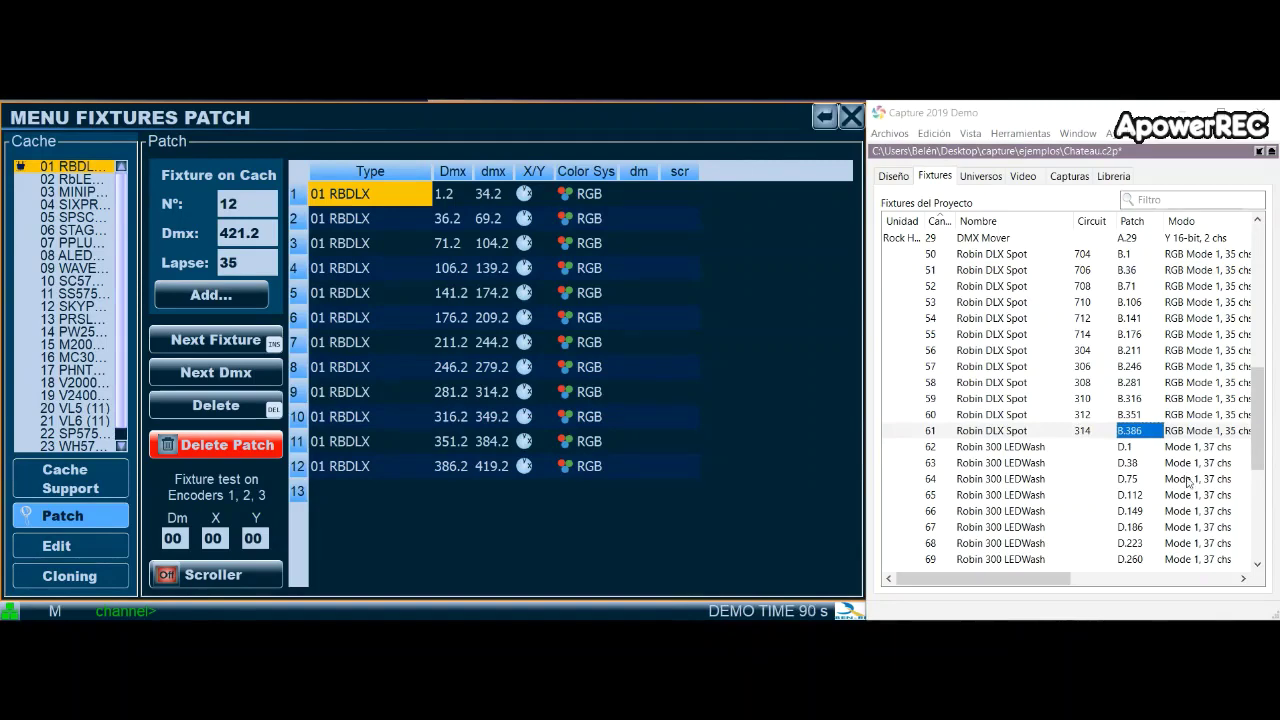
Enlarge the Vista Gamma view in Capture and close the console's menus to return to the Scene screen.
click(1265, 152)
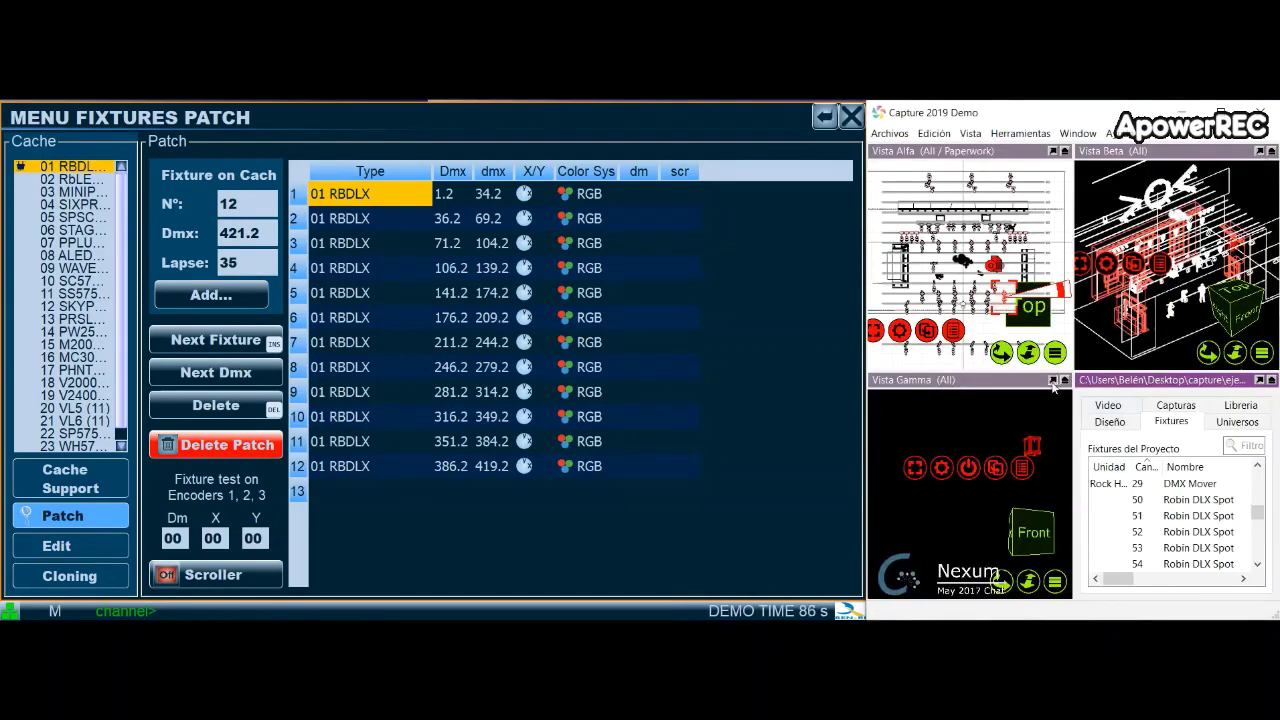
click(1052, 380)
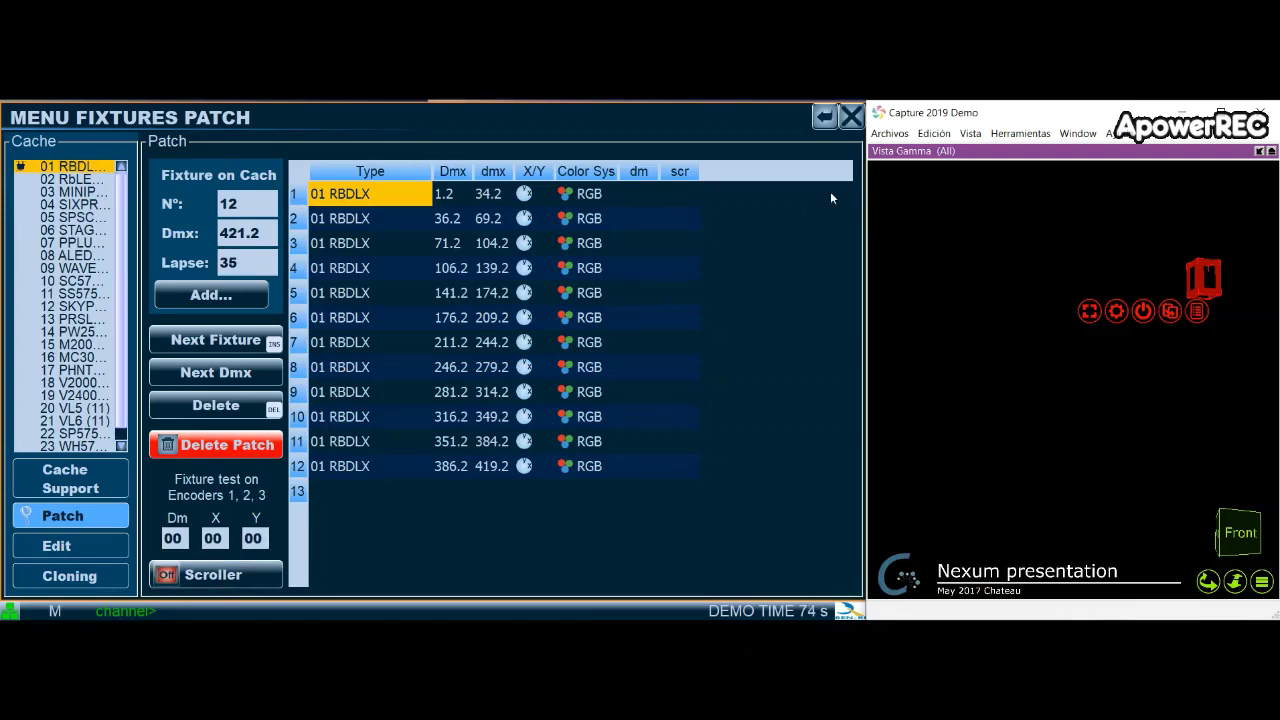
click(852, 116)
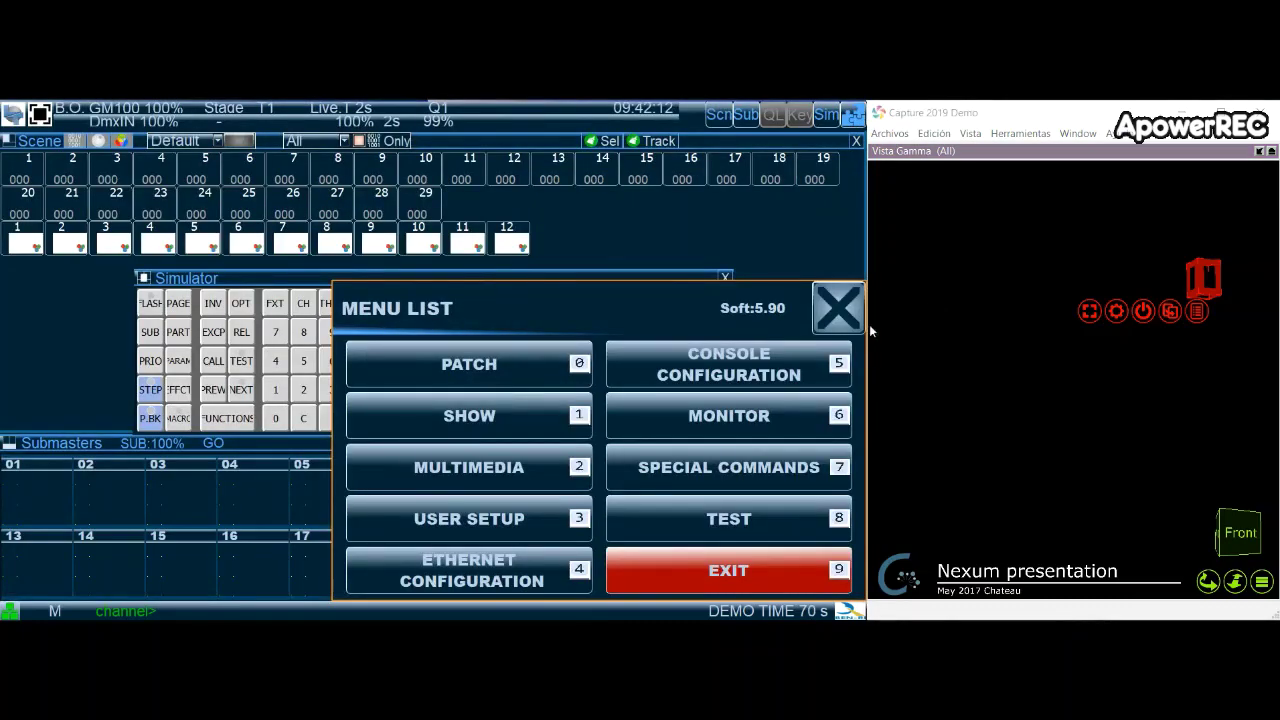
click(852, 317)
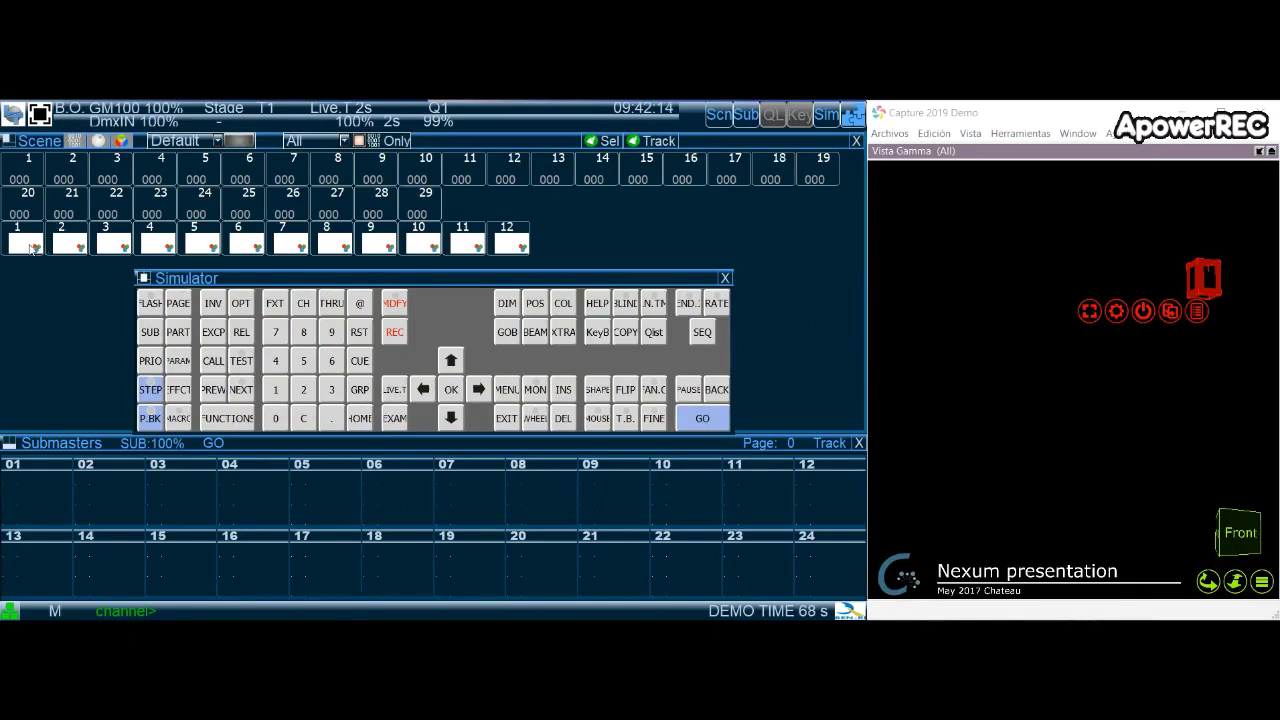
Select fixture 1, raise its intensity, and run the test through fixtures 2 to 5 to check them in Capture.
click(32, 250)
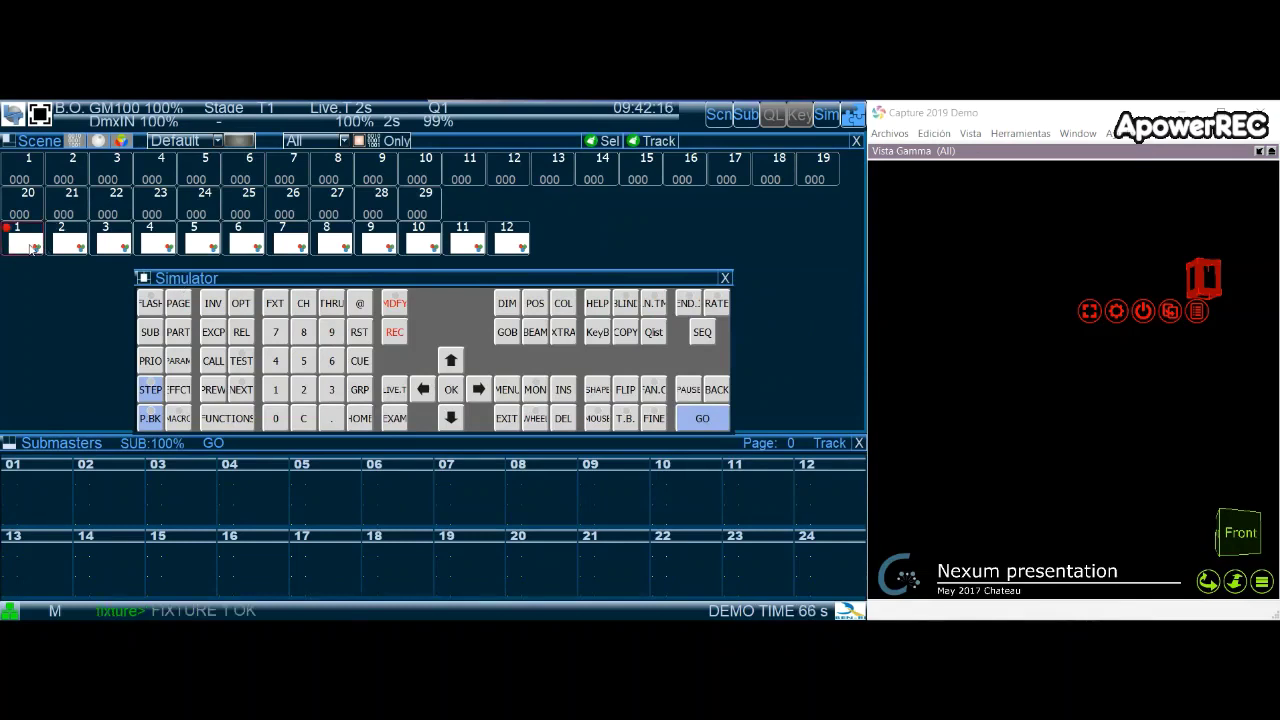
scroll(32, 250, up, 10)
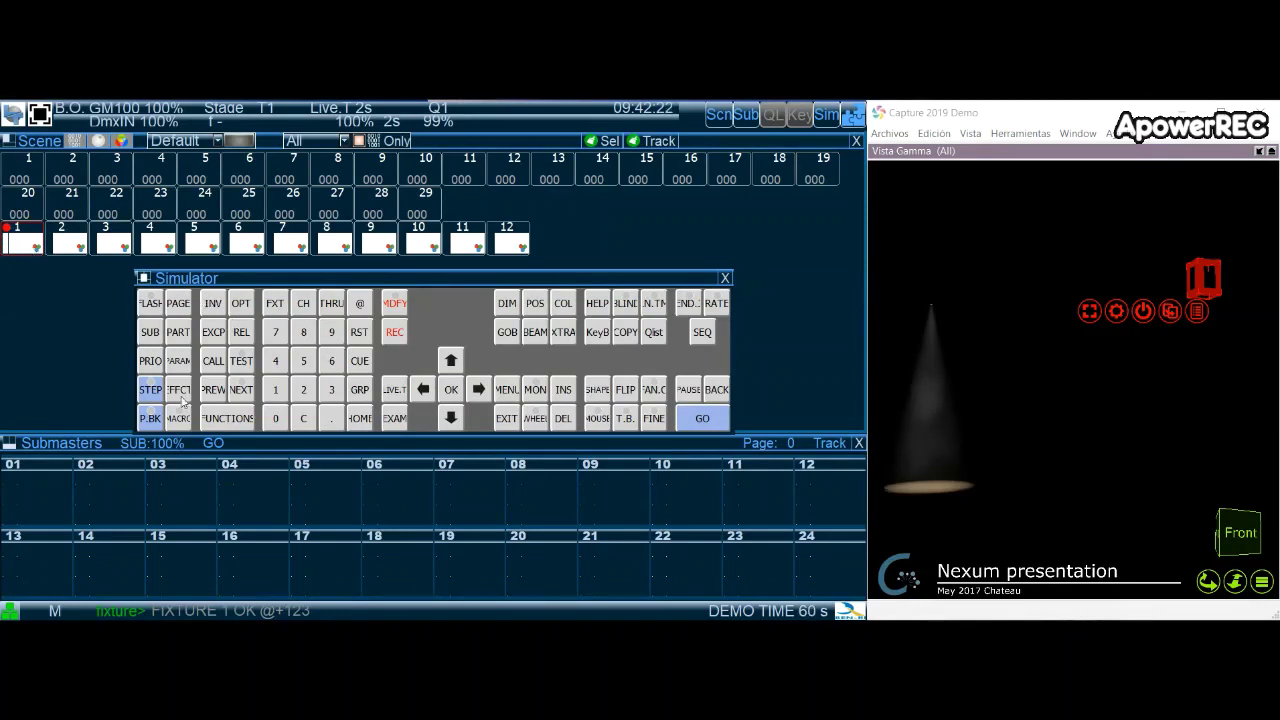
click(242, 361)
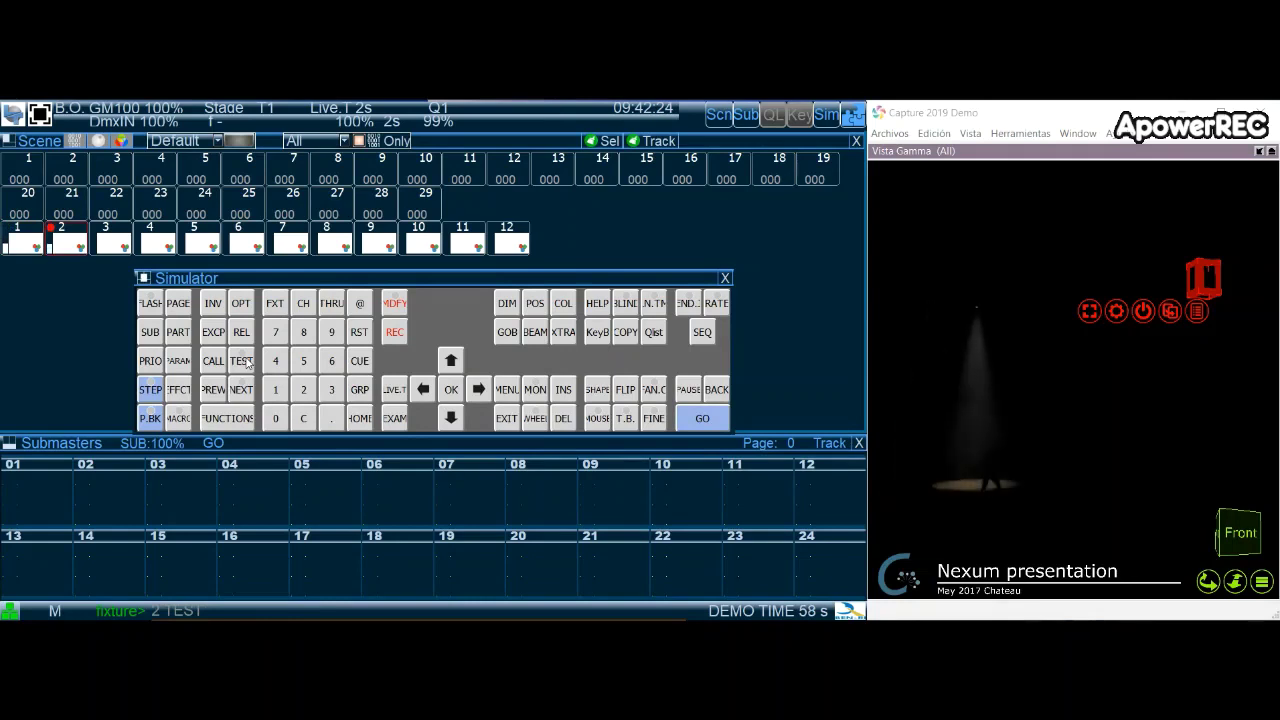
click(242, 361)
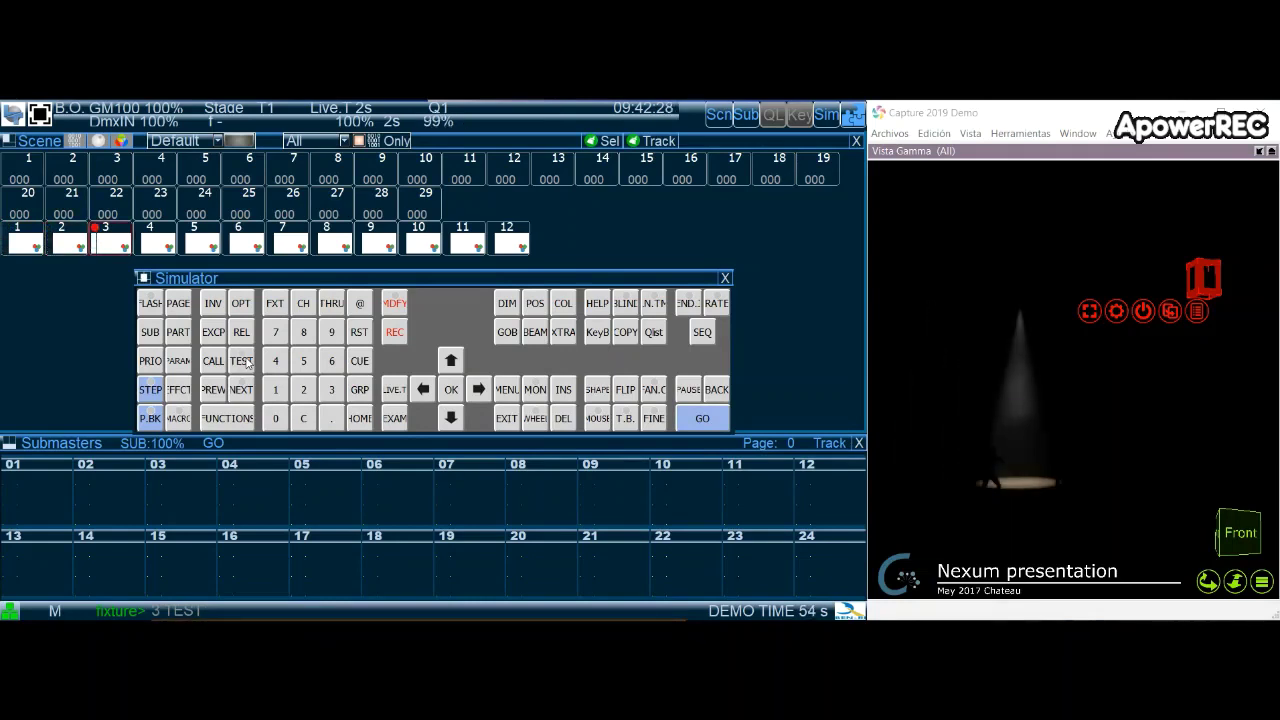
click(242, 361)
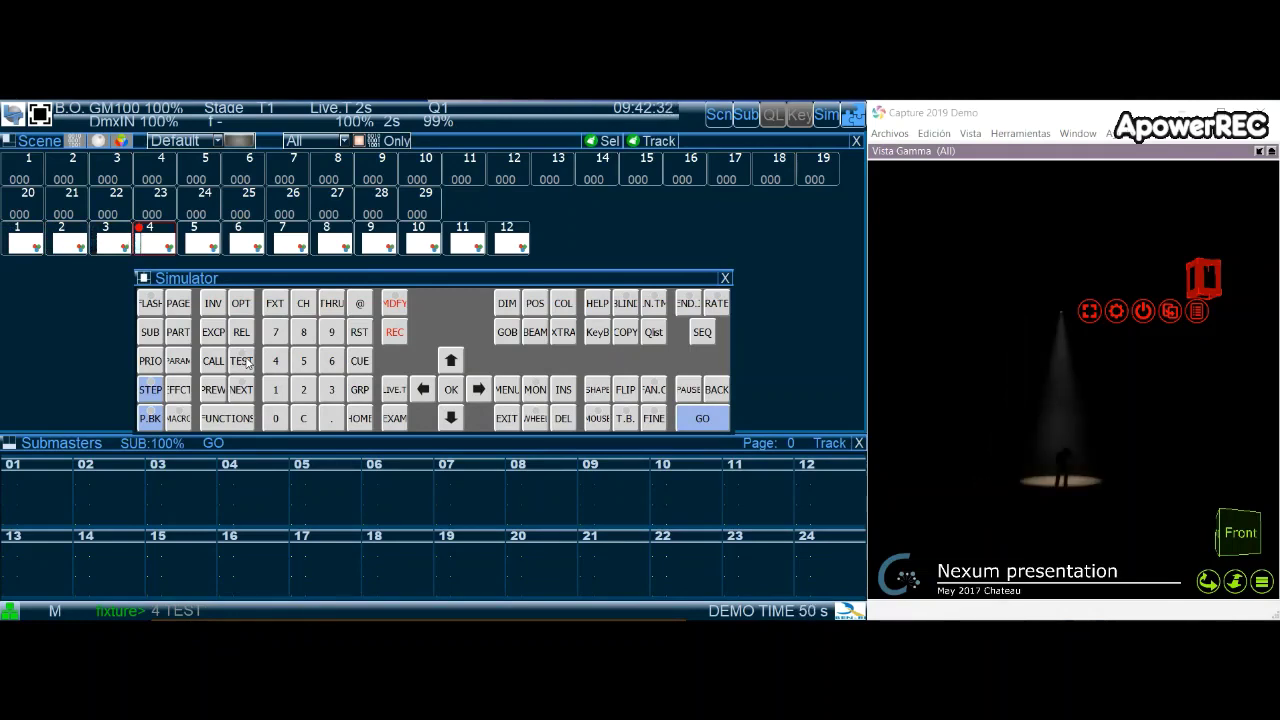
click(242, 361)
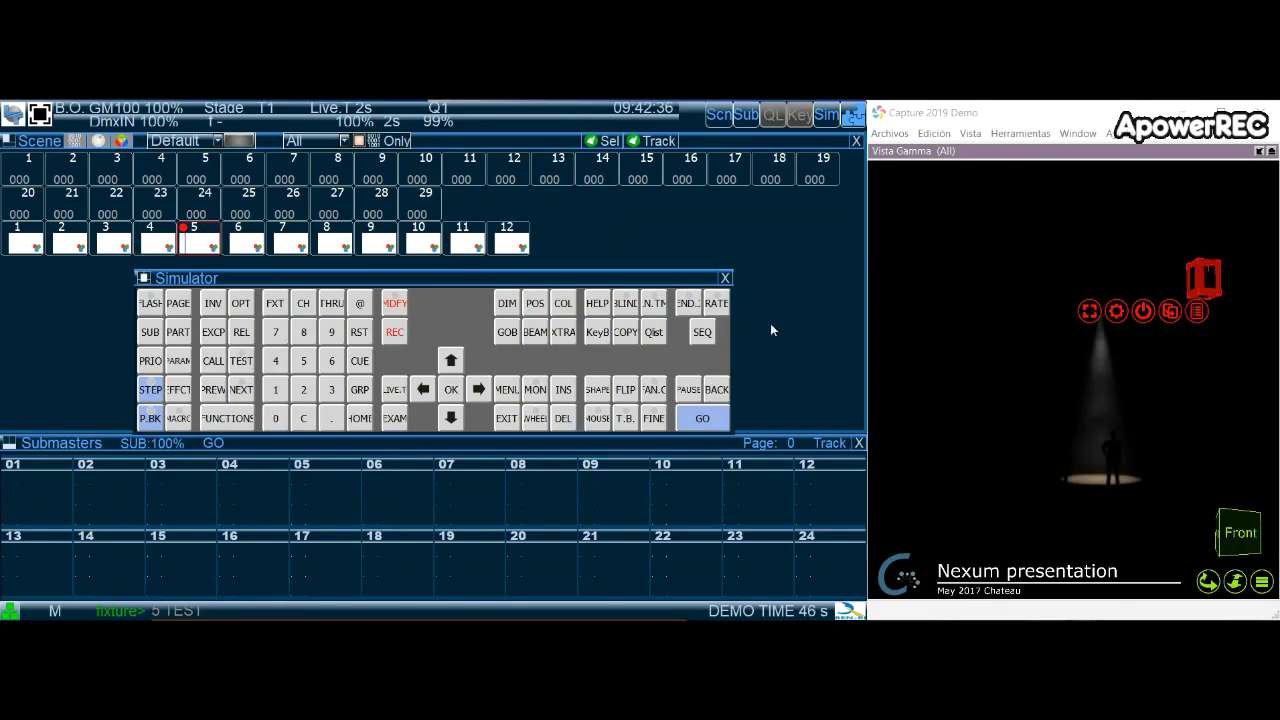
Reopen the console's fixture patch, restore Capture's multi-view layout and show the project's universes.
click(725, 278)
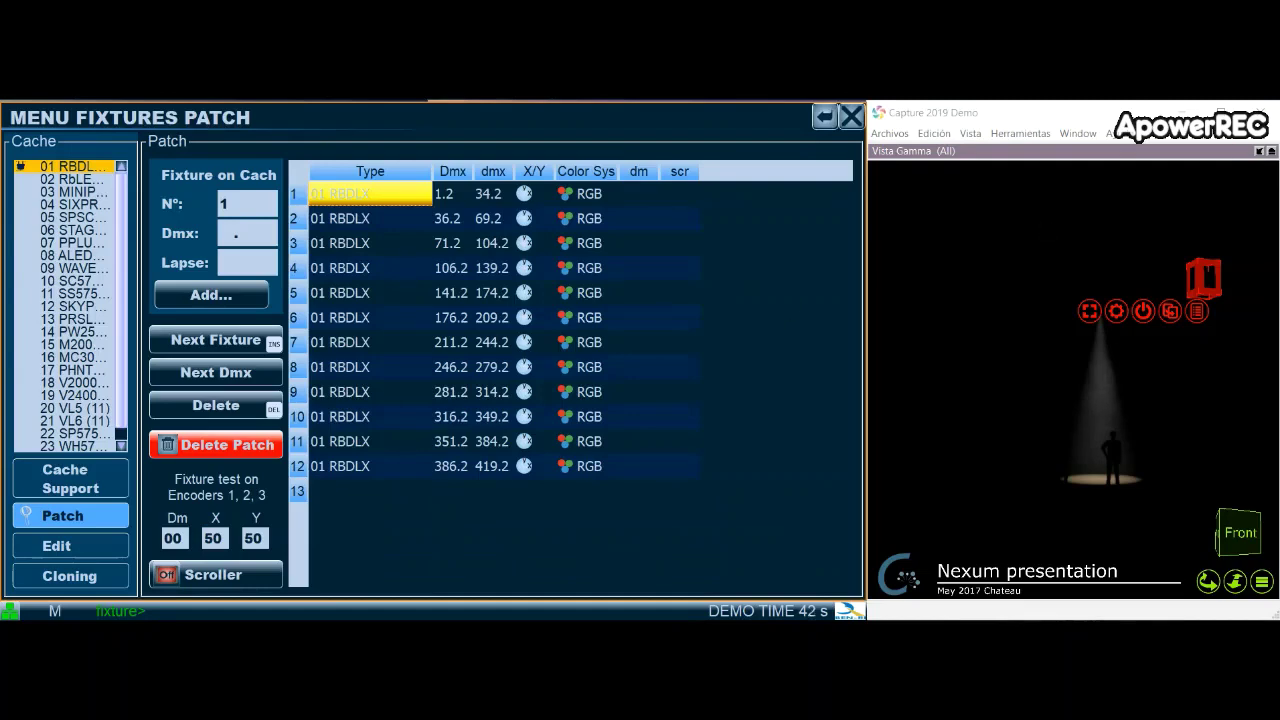
click(1265, 153)
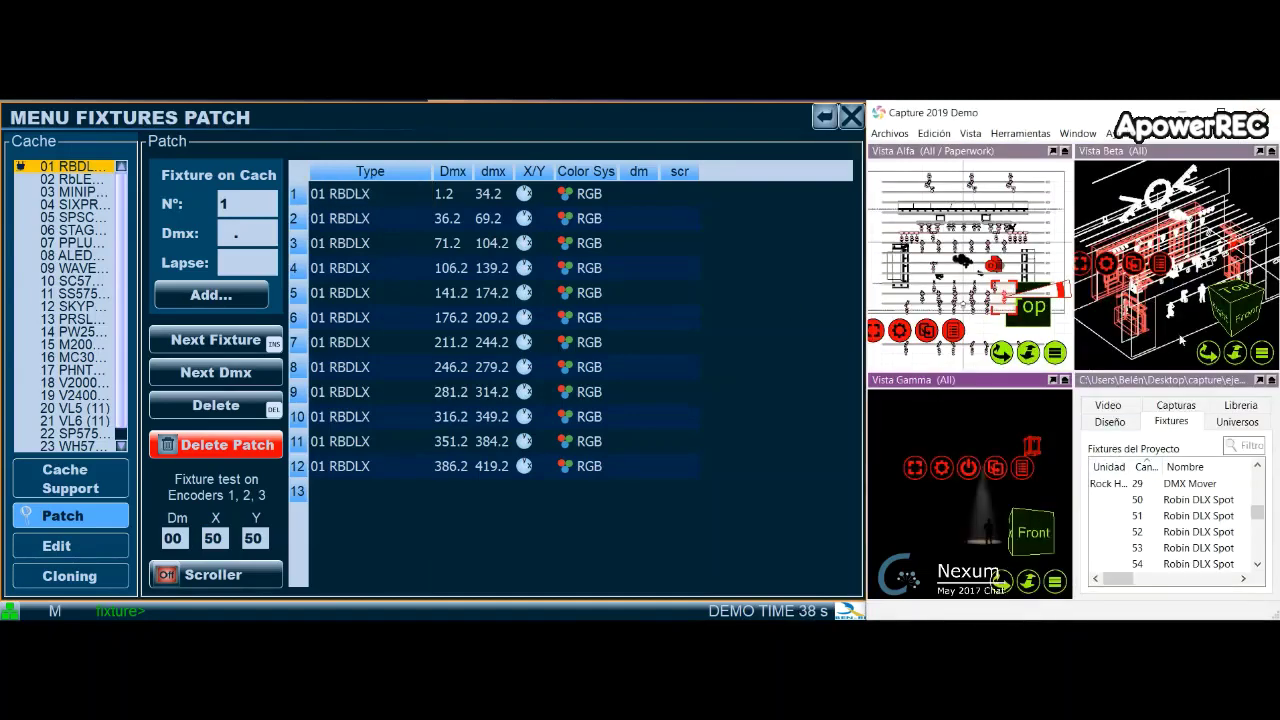
click(1238, 424)
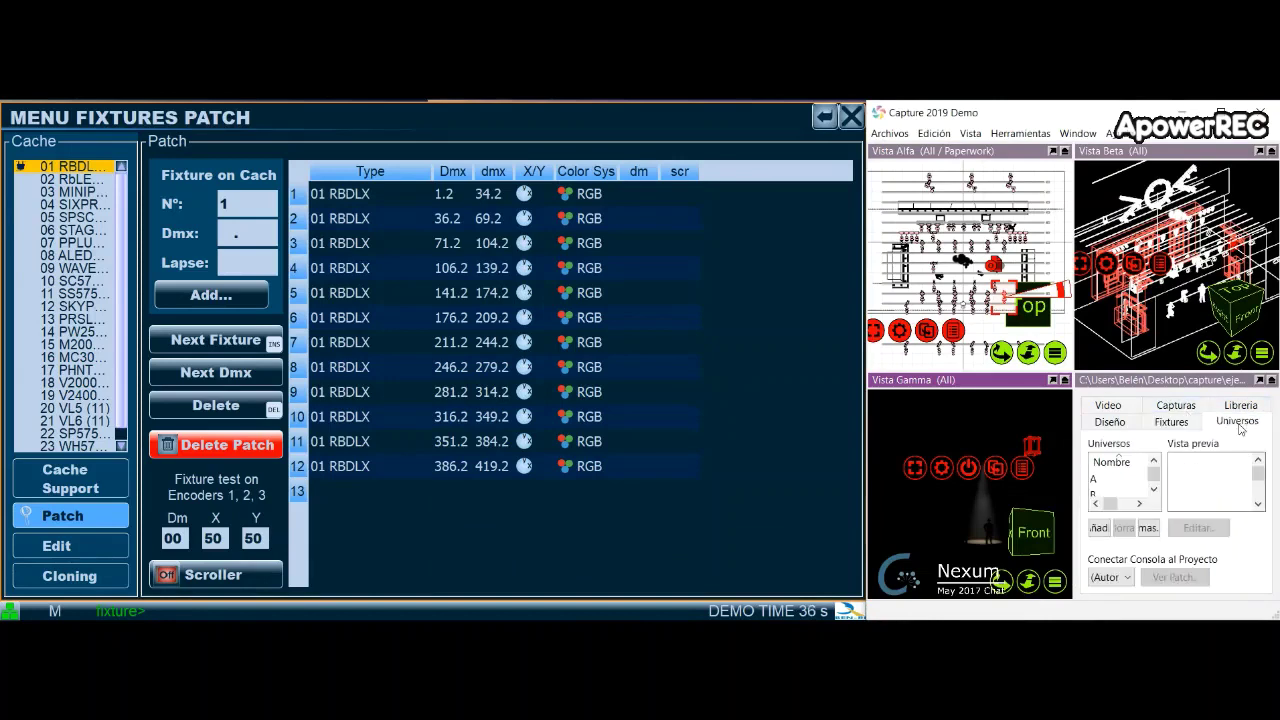
Enlarge Capture's universe list, preview universe B's channels, and open the RBDLX fixture type for editing in the console.
click(1262, 381)
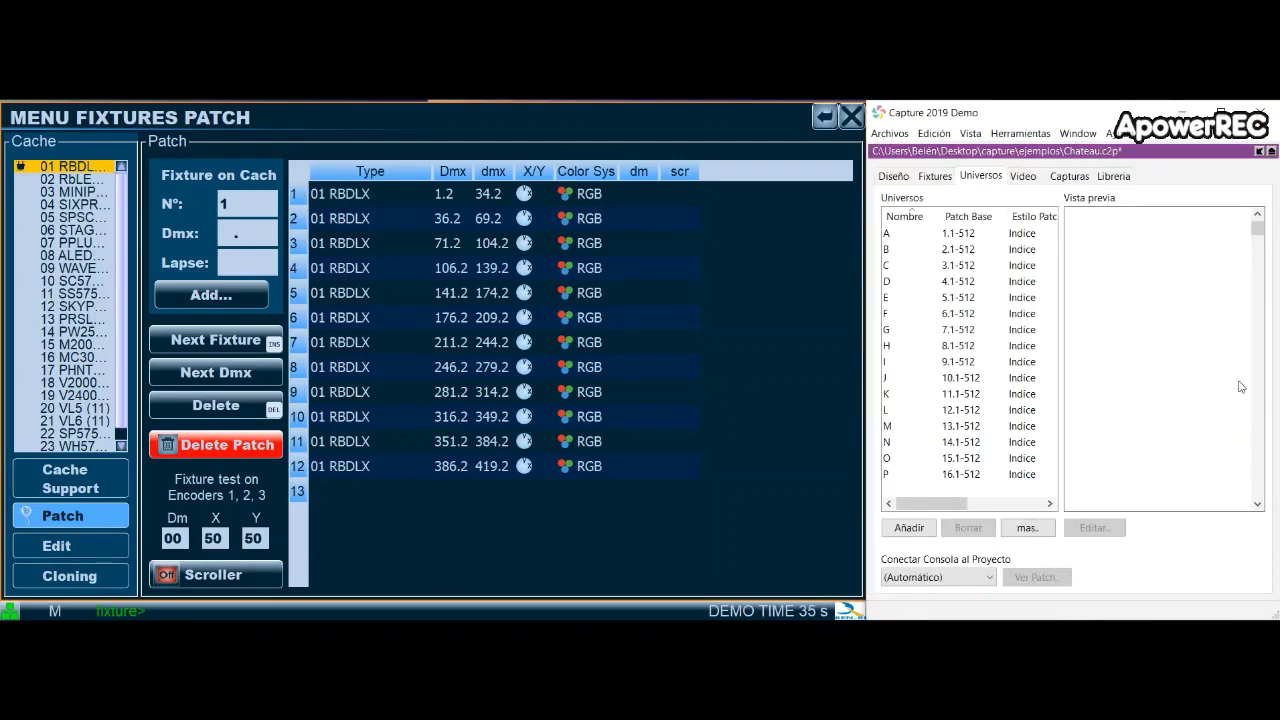
click(971, 250)
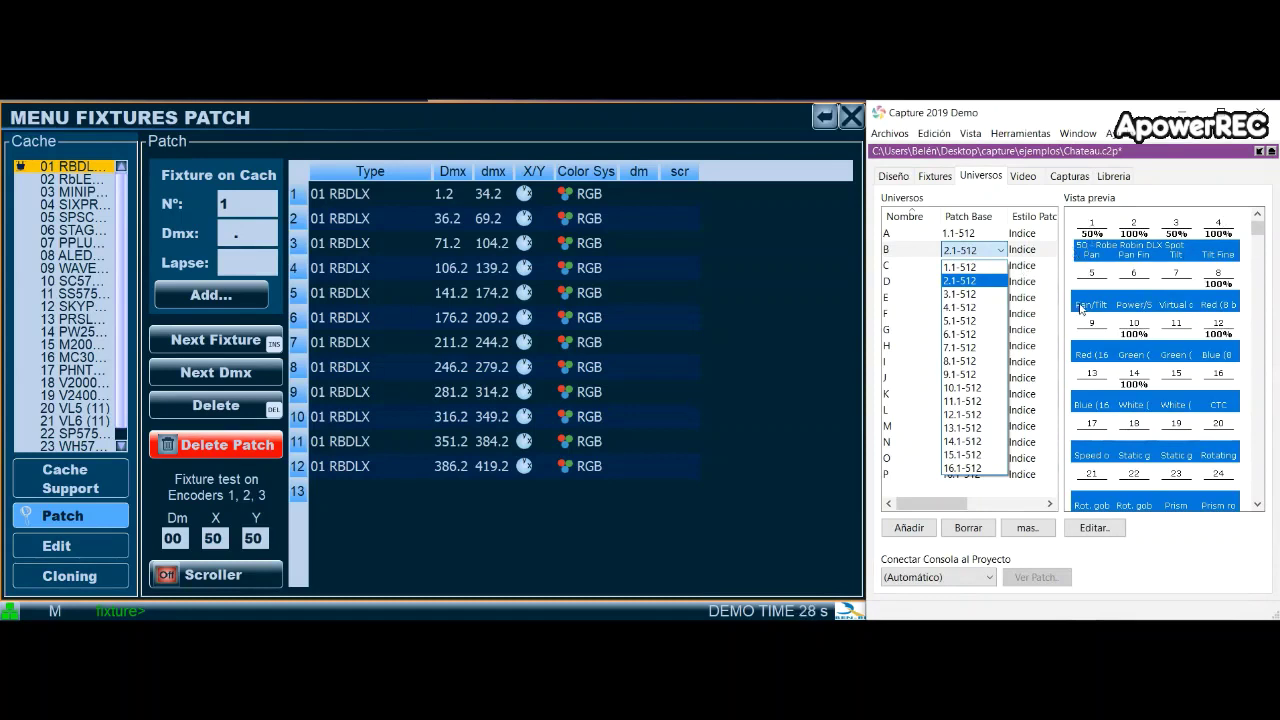
click(363, 199)
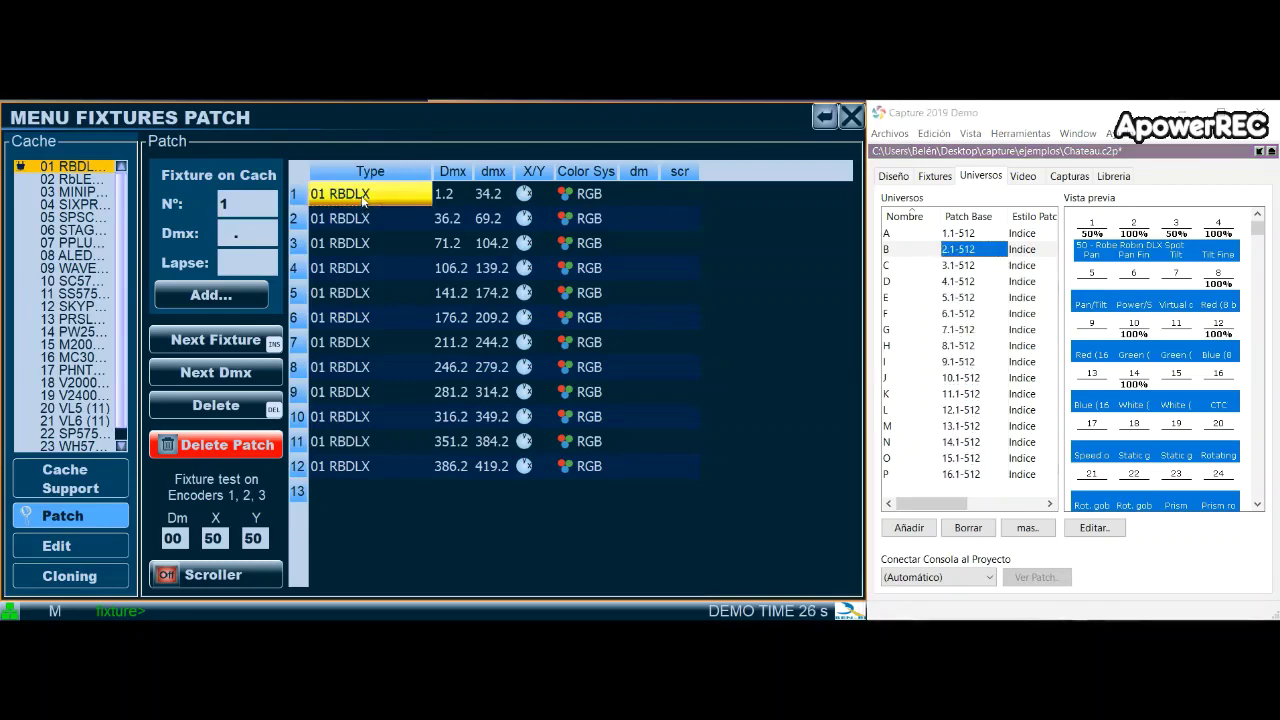
click(58, 546)
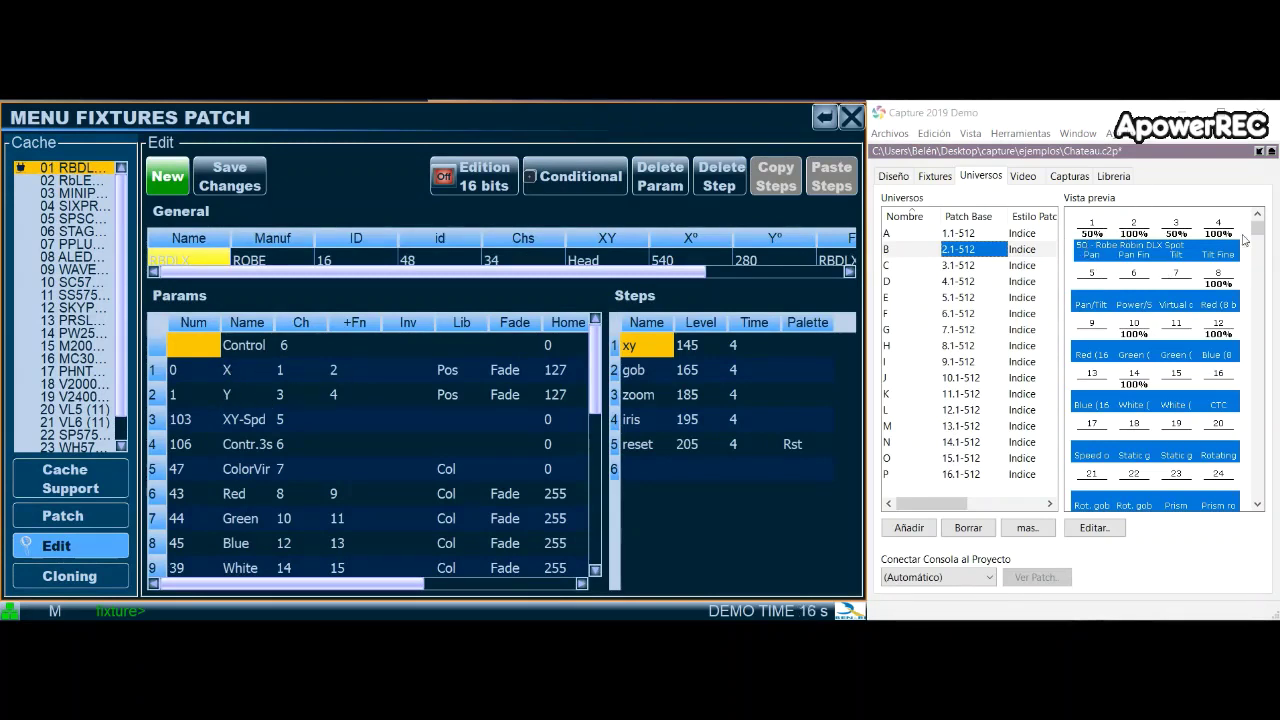
Compare the last RBDLX parameters, down to Shutter and Dimmer, with the channel layout in Capture's universe B preview.
scroll(284, 420, down, 5)
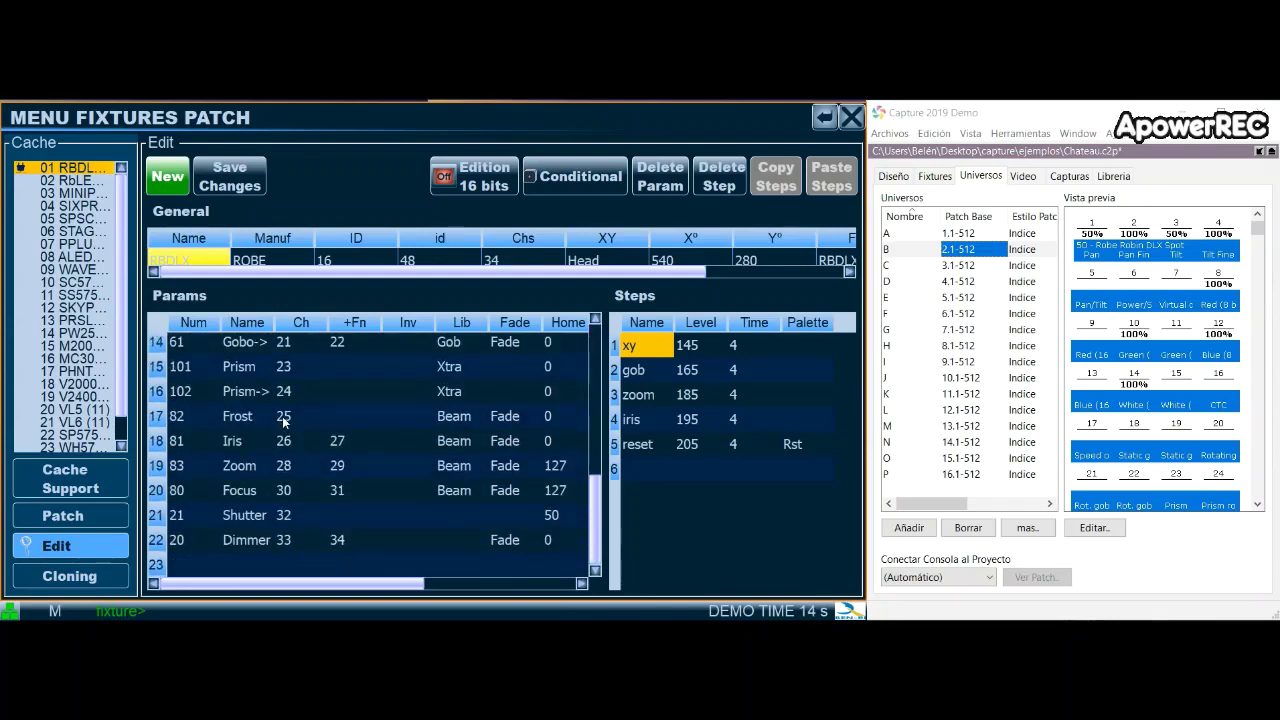
click(288, 540)
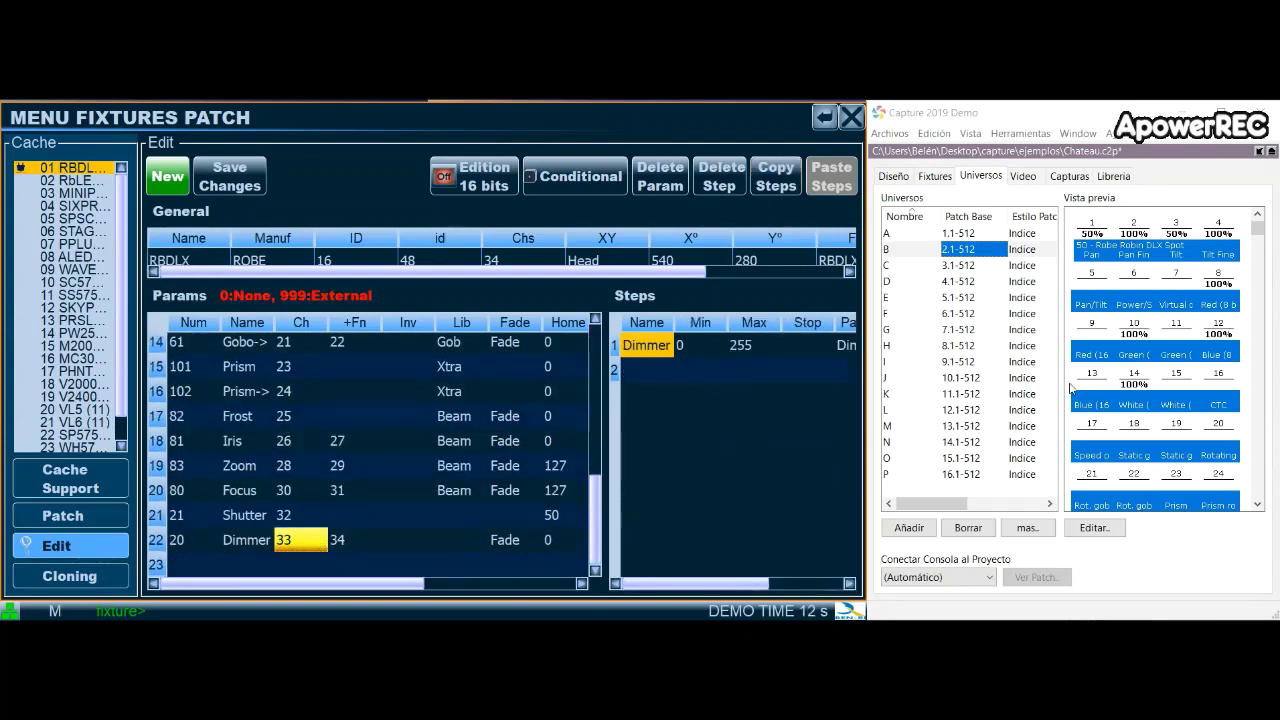
scroll(1168, 390, down, 1)
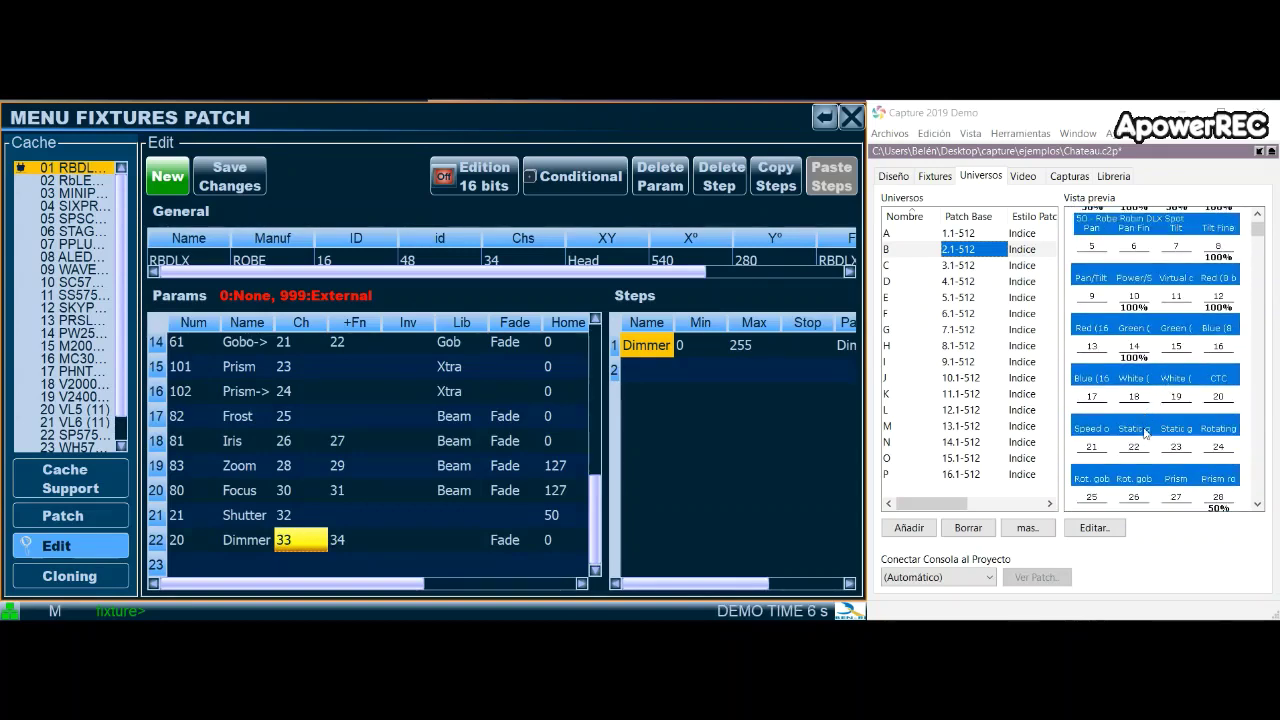
scroll(1146, 434, down, 3)
scroll(1175, 447, down, 3)
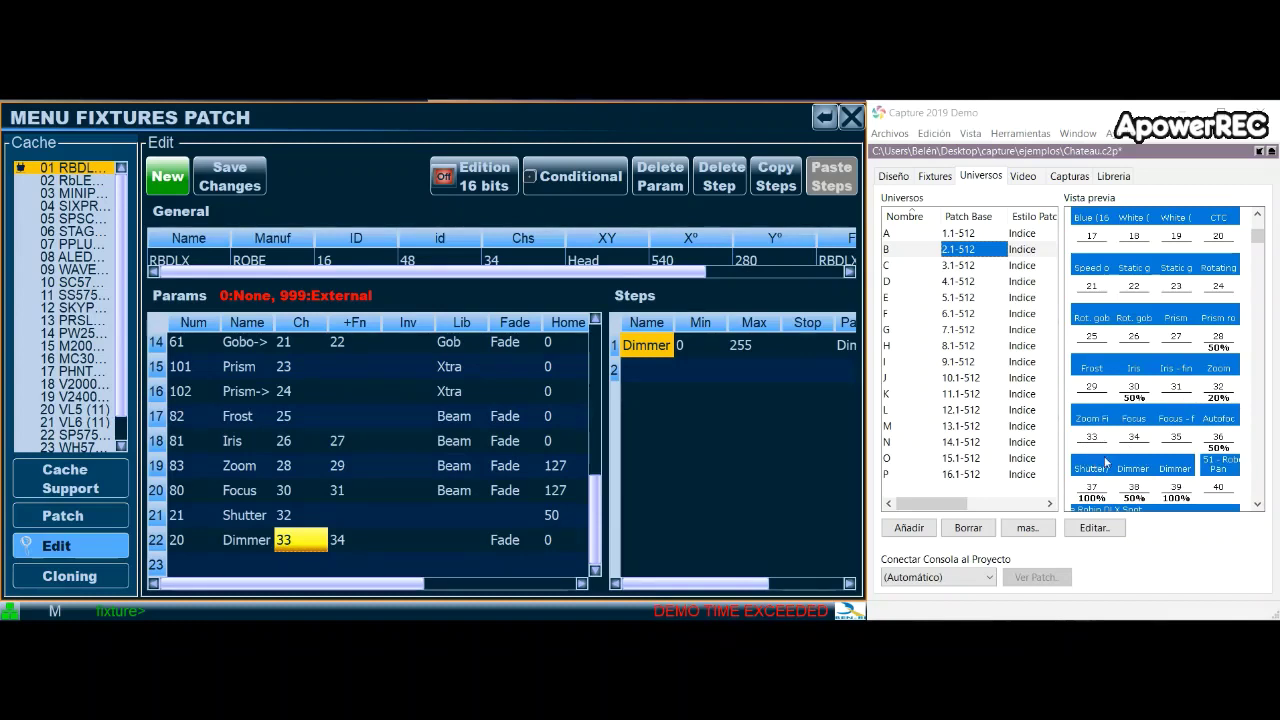
Set the RBDLX Shutter parameter to channel 33 and the Dimmer parameter to channel 34 with fine channel 35.
click(283, 515)
click(293, 518)
text(33)
key(Return)
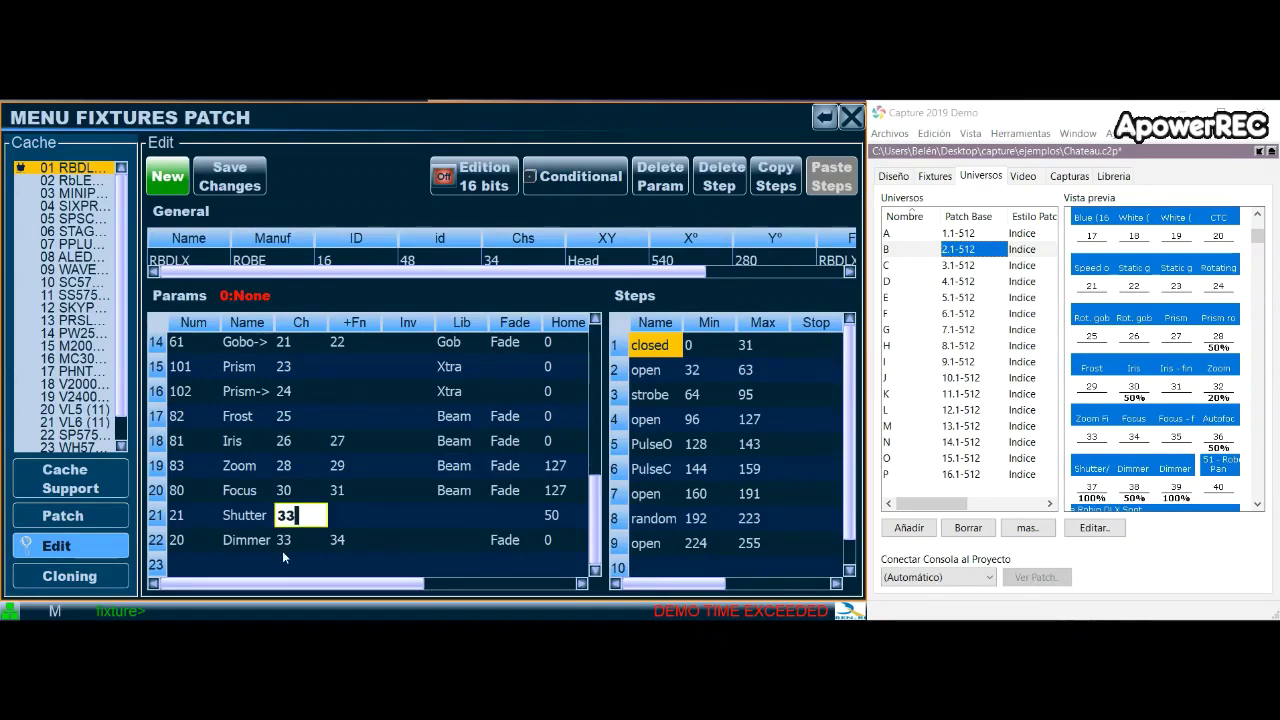
click(290, 541)
click(290, 541)
text(34)
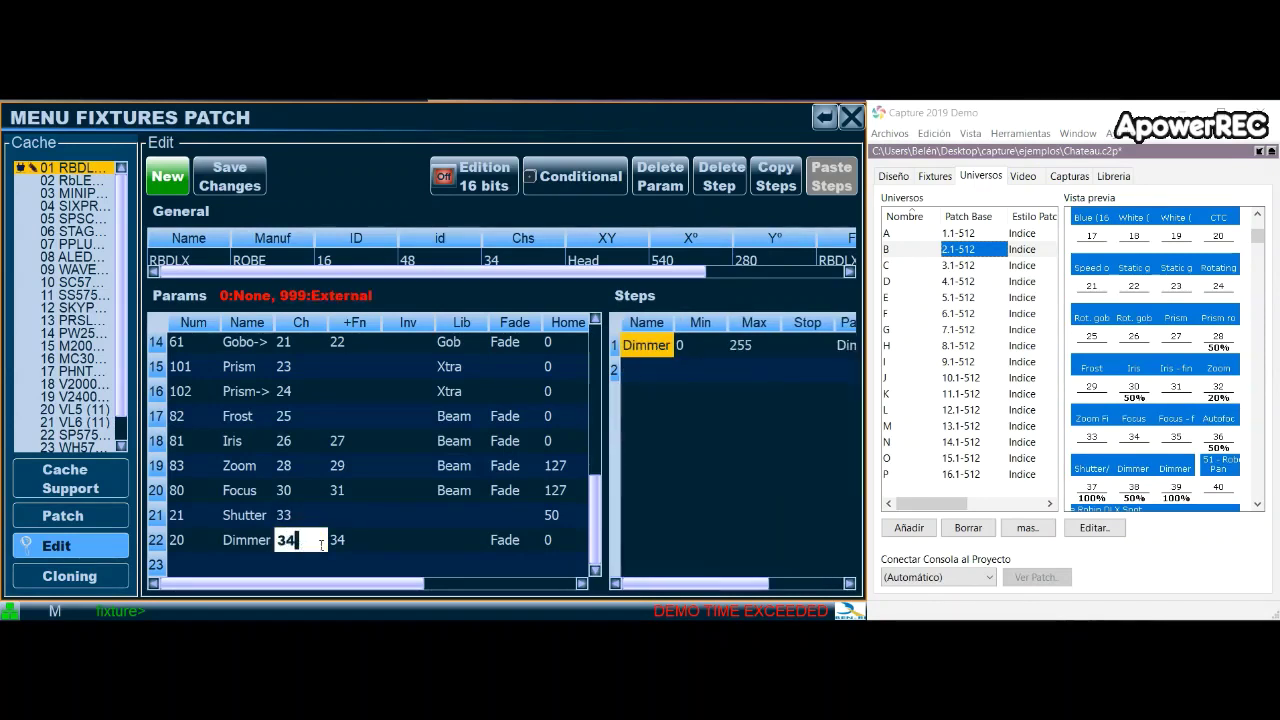
click(345, 542)
text(35)
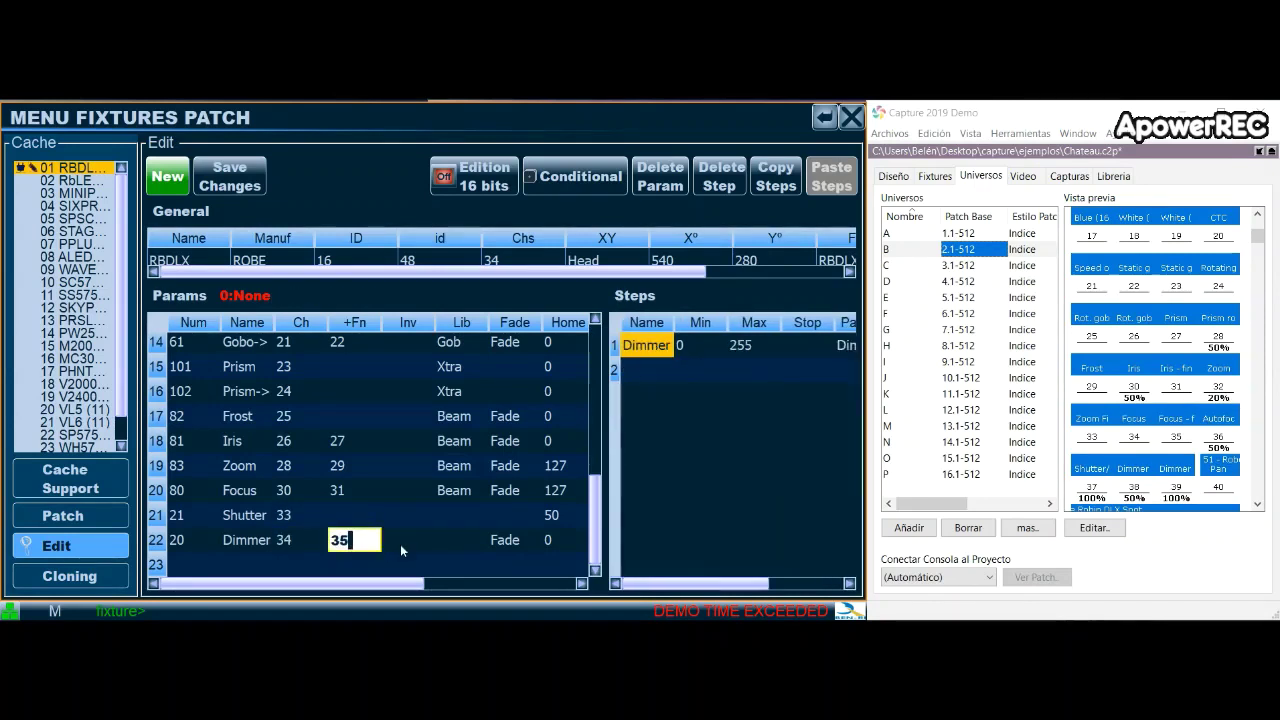
click(400, 544)
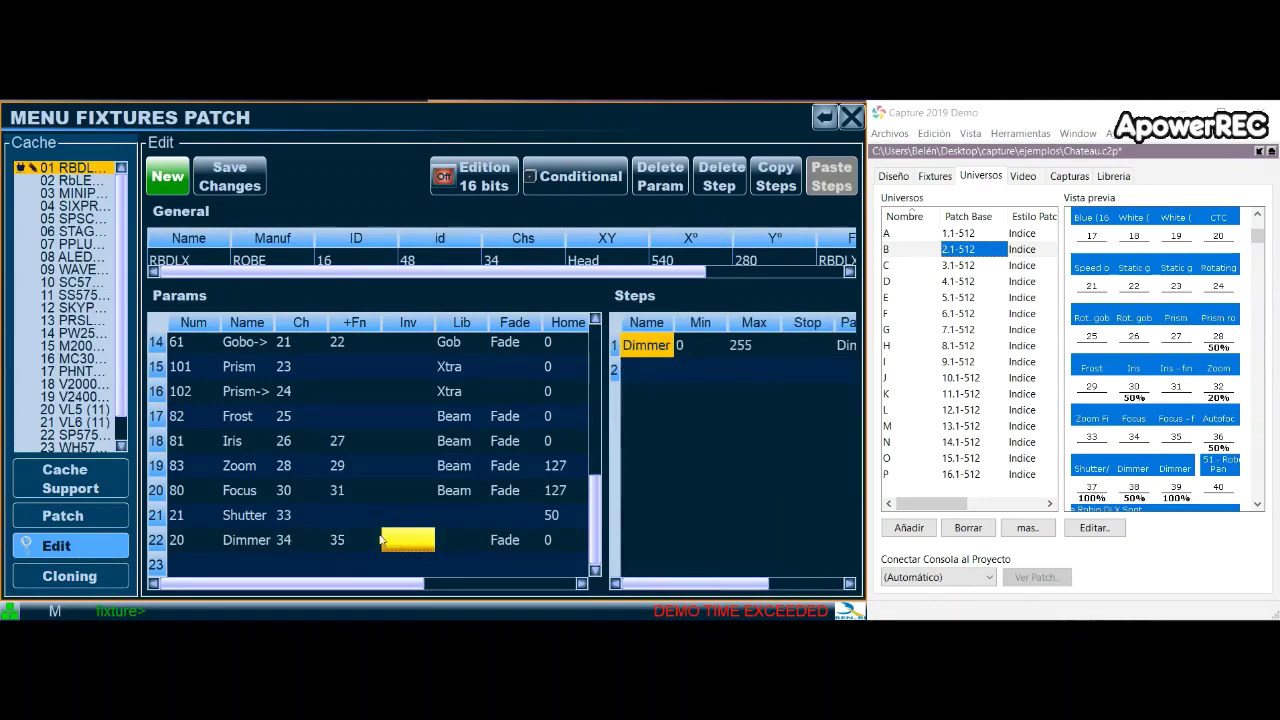
Save the edited RBDLX fixture type over the existing one and close the fixtures patch menu.
click(224, 167)
click(355, 383)
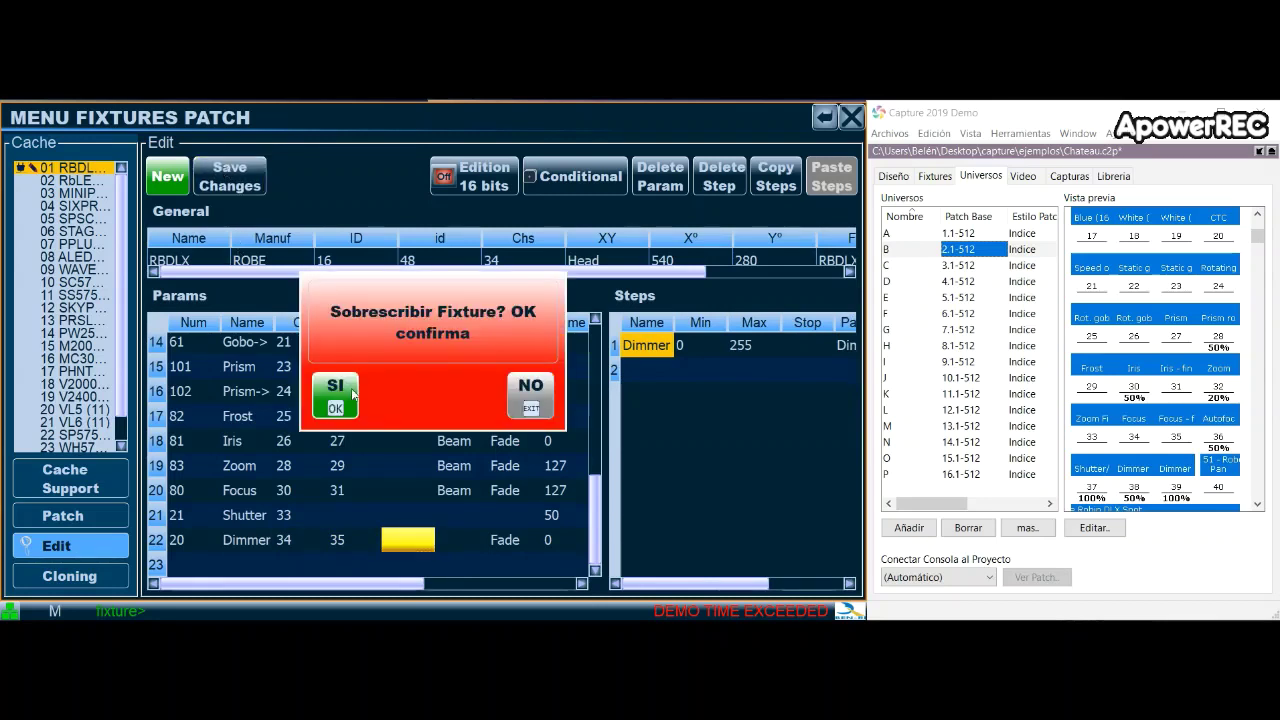
click(340, 396)
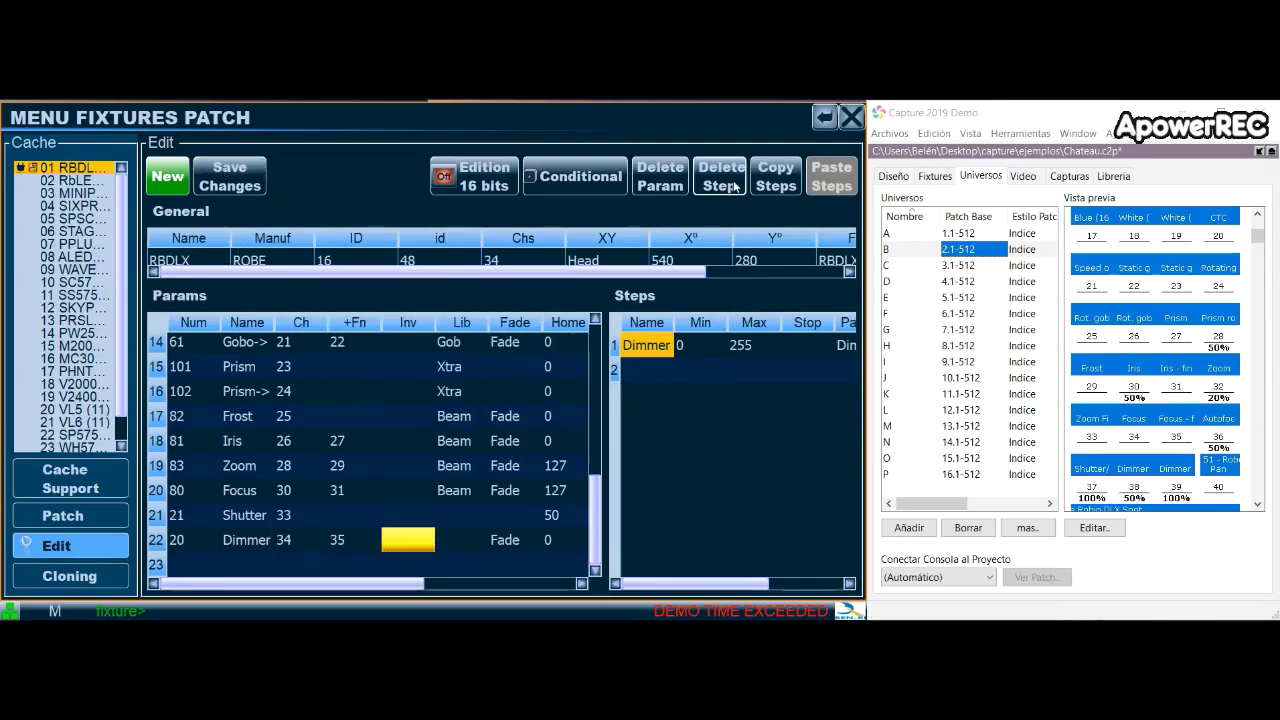
click(851, 117)
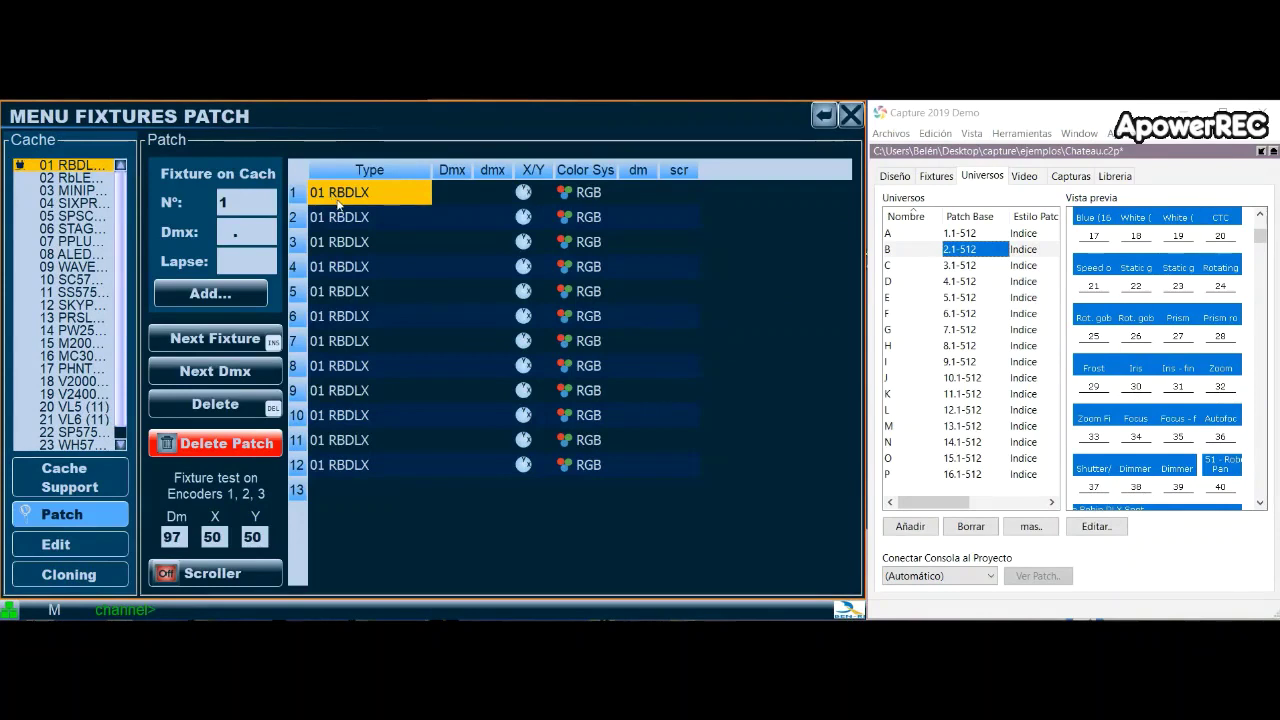
Select fixture 1's DMX address on the console and find the first Robin DLX Spot in Capture's fixture list.
click(466, 199)
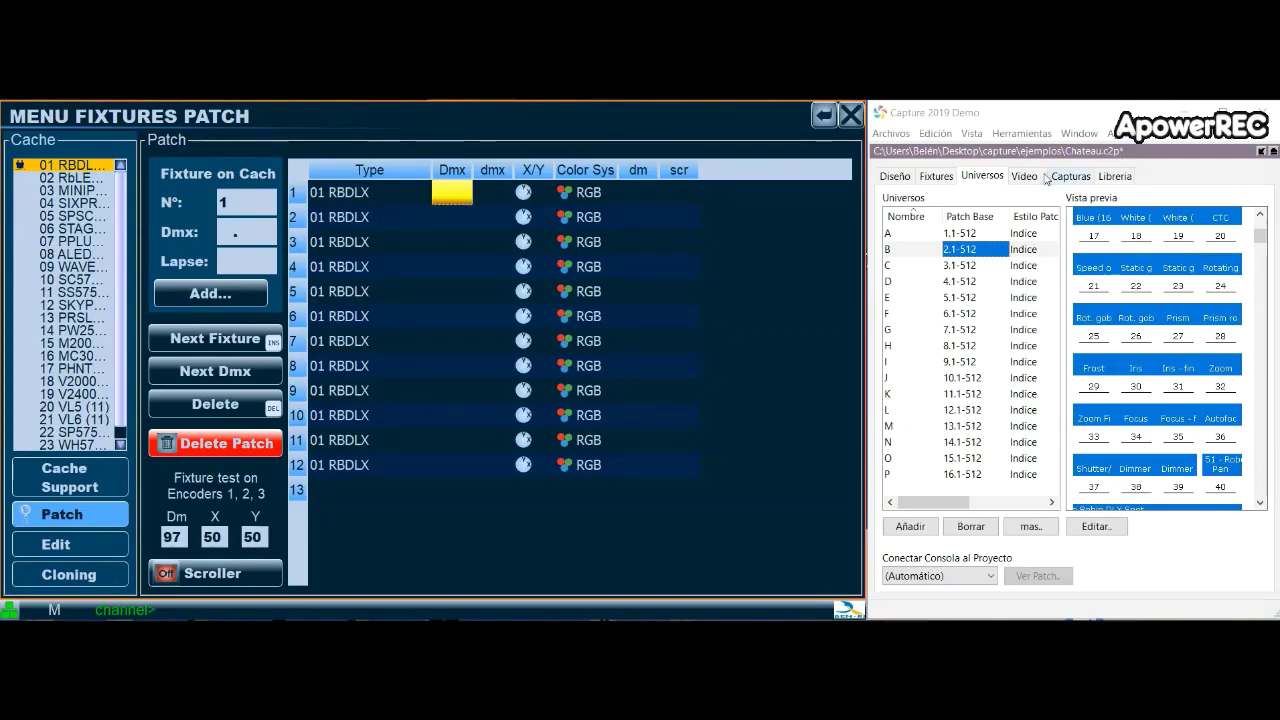
click(951, 178)
scroll(1056, 400, down, 10)
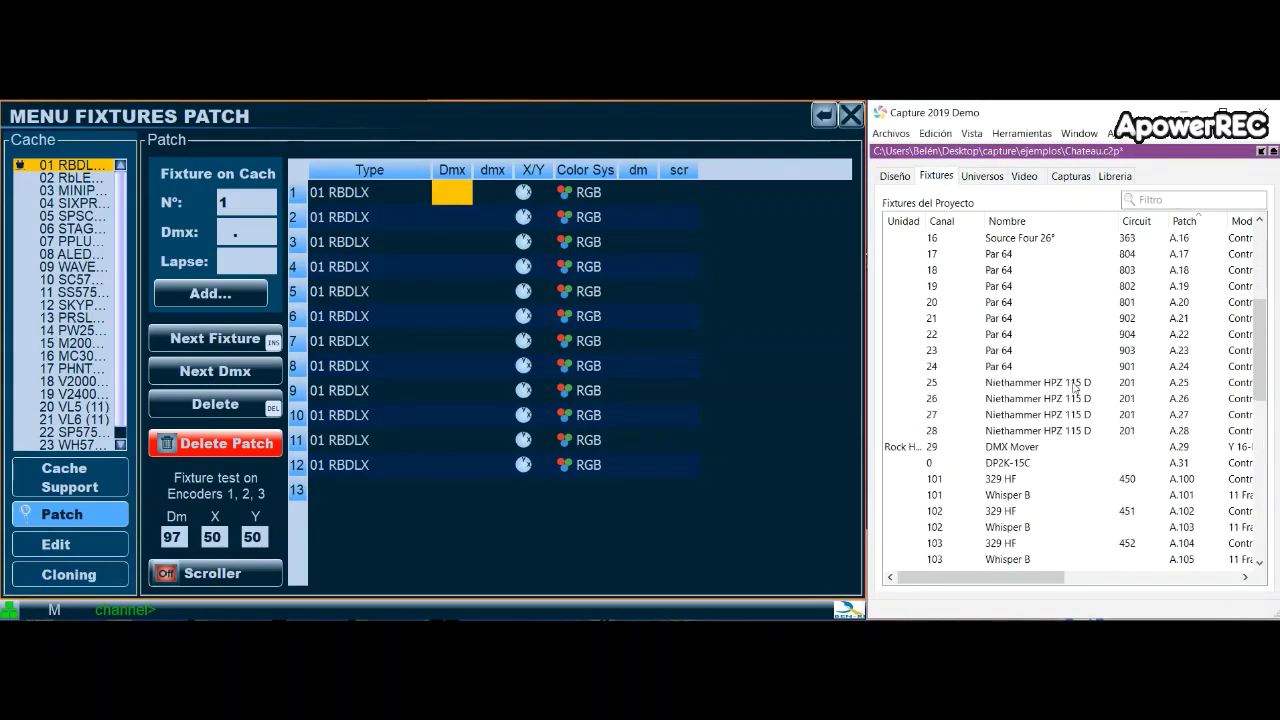
scroll(1056, 443, down, 1)
click(1020, 336)
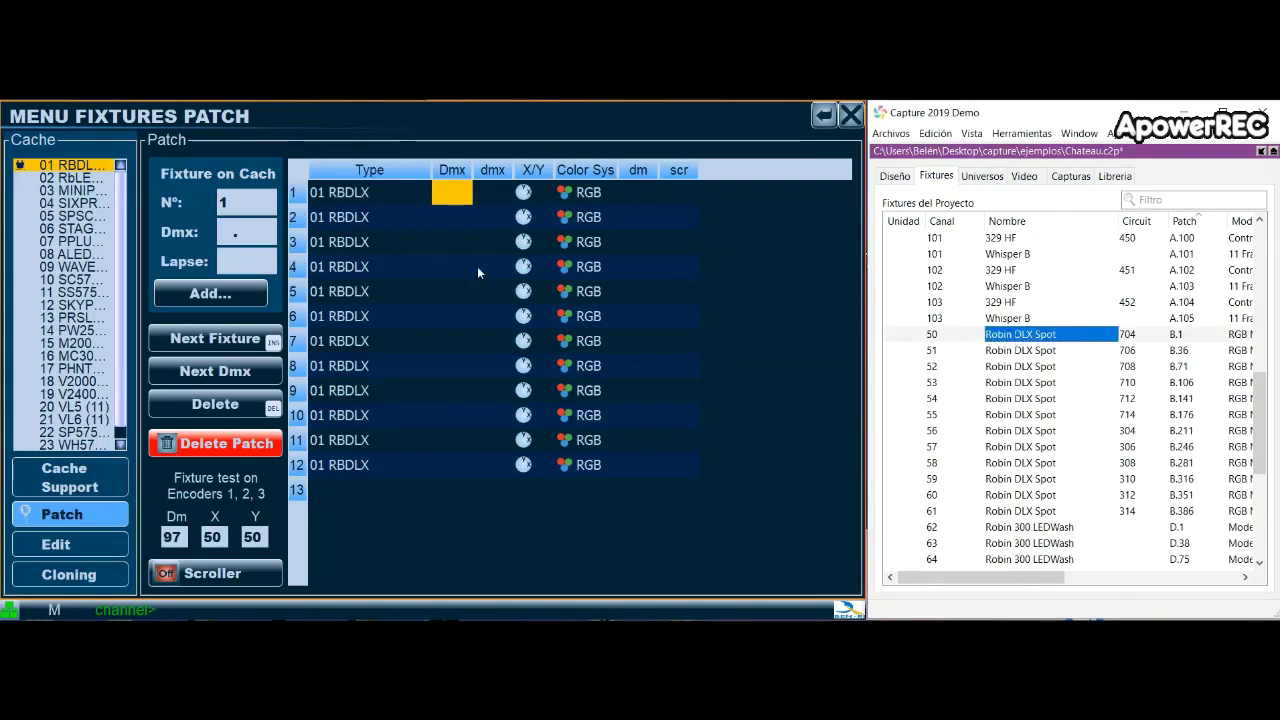
Patch RBDLX fixture 1 at DMX 1.2 and move on to fixture 2's address.
click(460, 194)
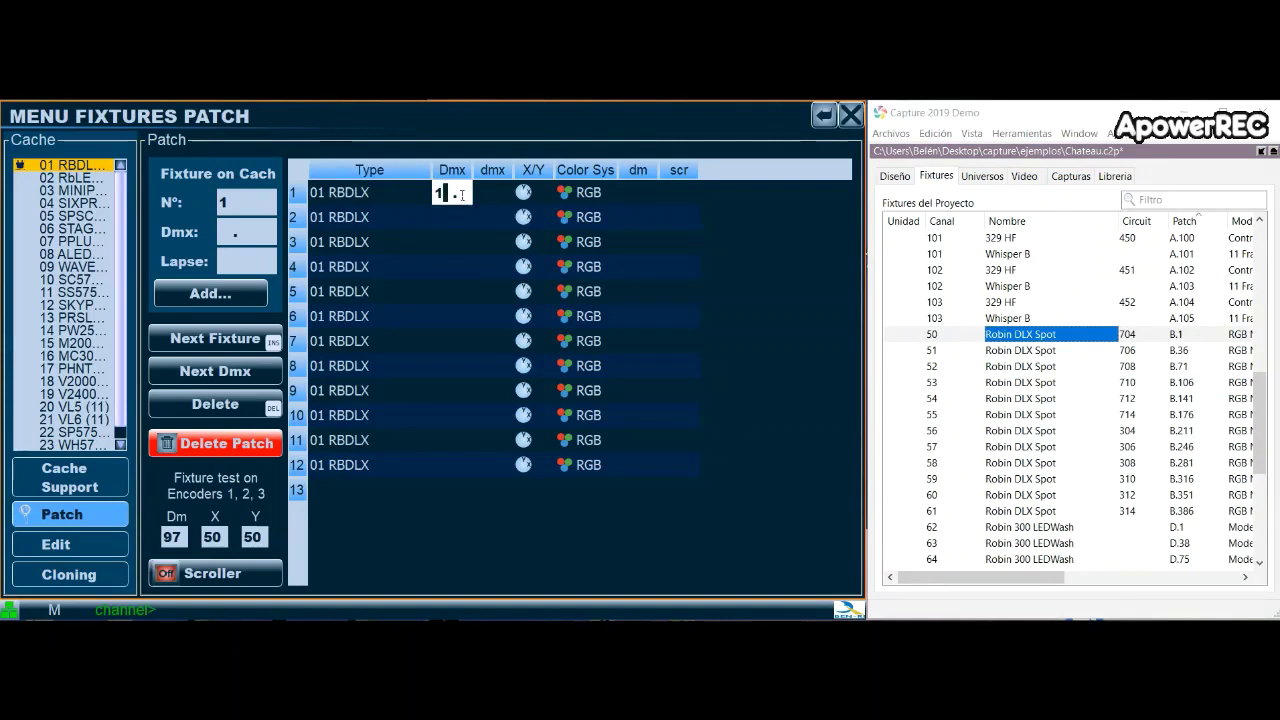
text(2)
key(Return)
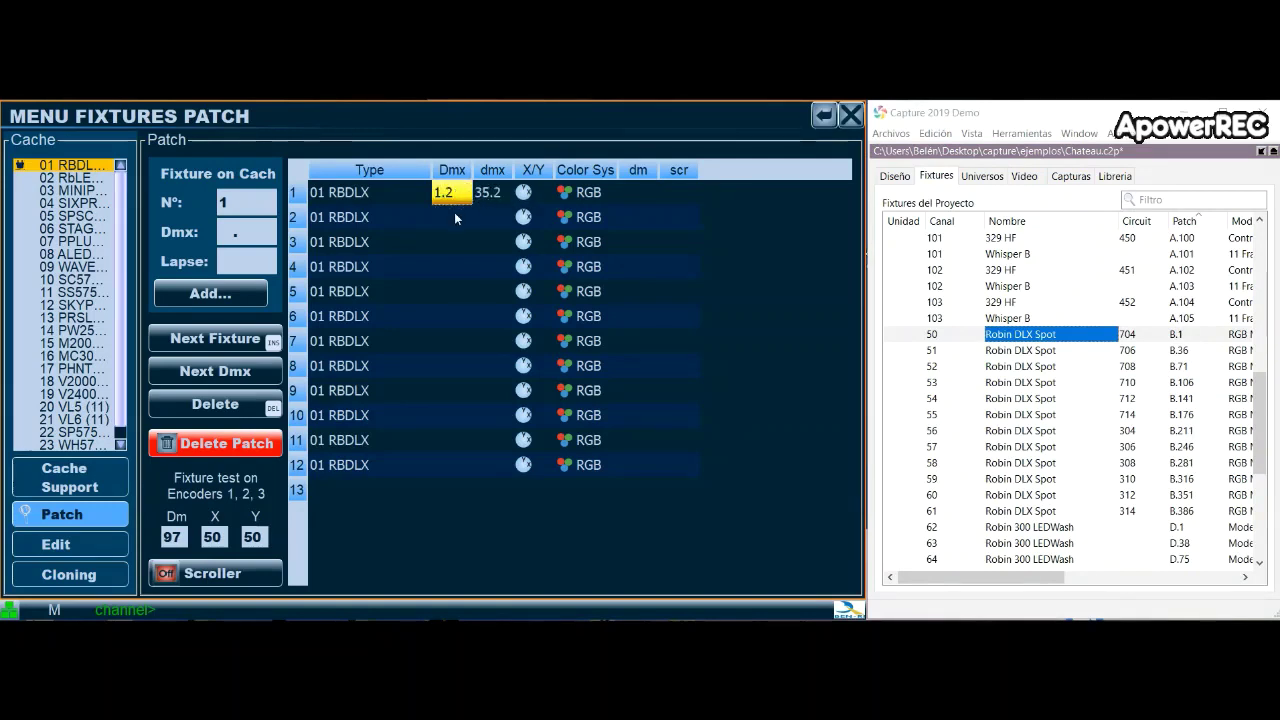
key(Down)
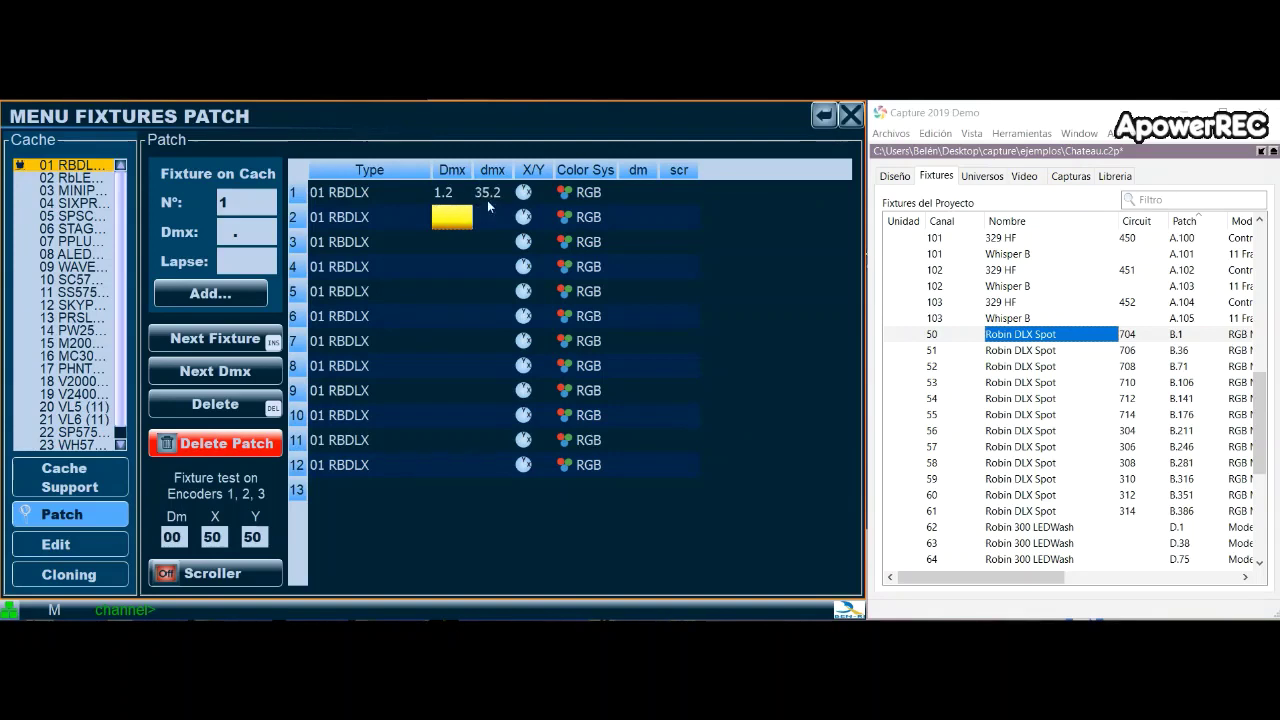
Assign the next consecutive DMX addresses to RBDLX fixtures 2 to 12.
click(218, 372)
click(218, 372)
click(218, 372)
click(218, 372)
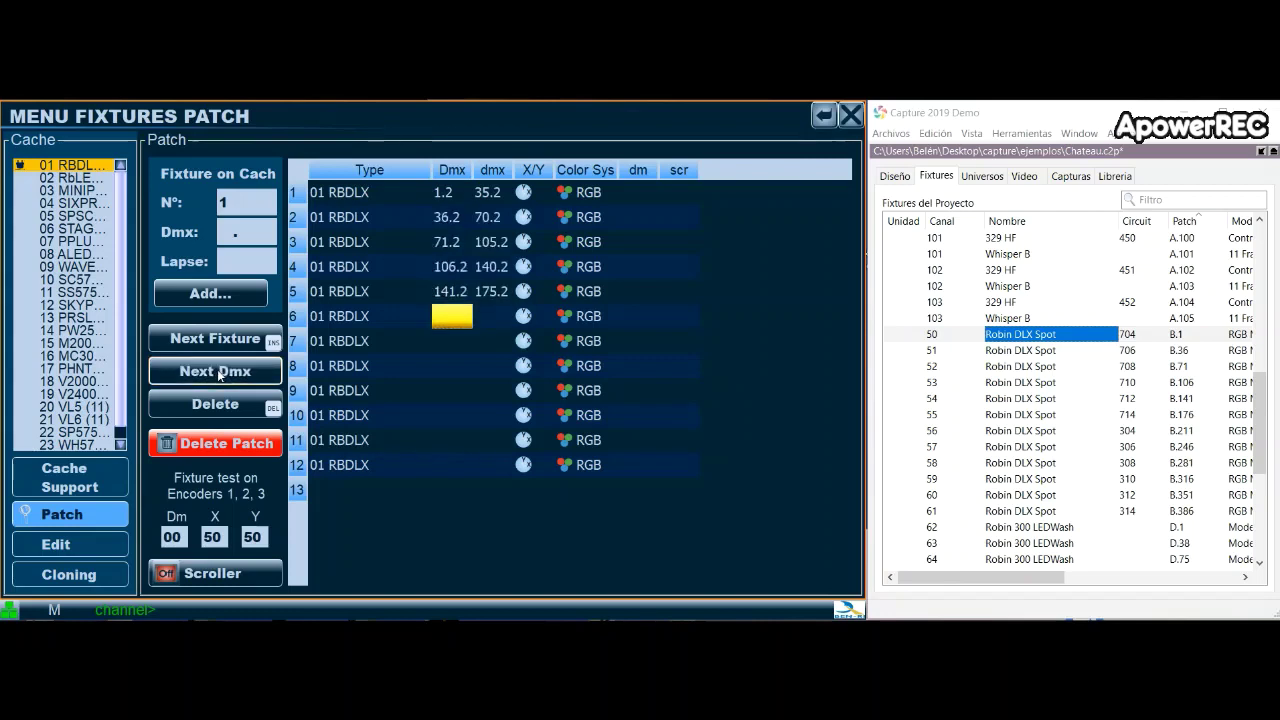
click(218, 372)
click(218, 372)
click(218, 372)
click(218, 372)
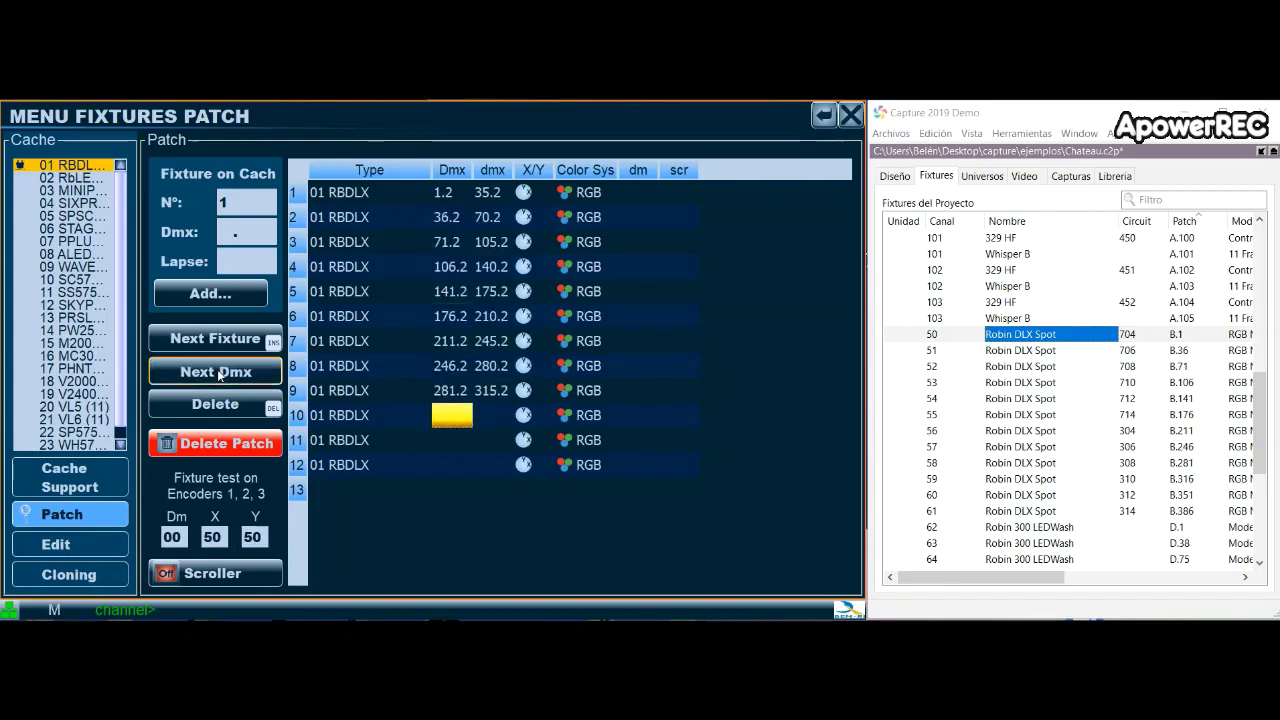
click(218, 372)
click(218, 372)
click(218, 372)
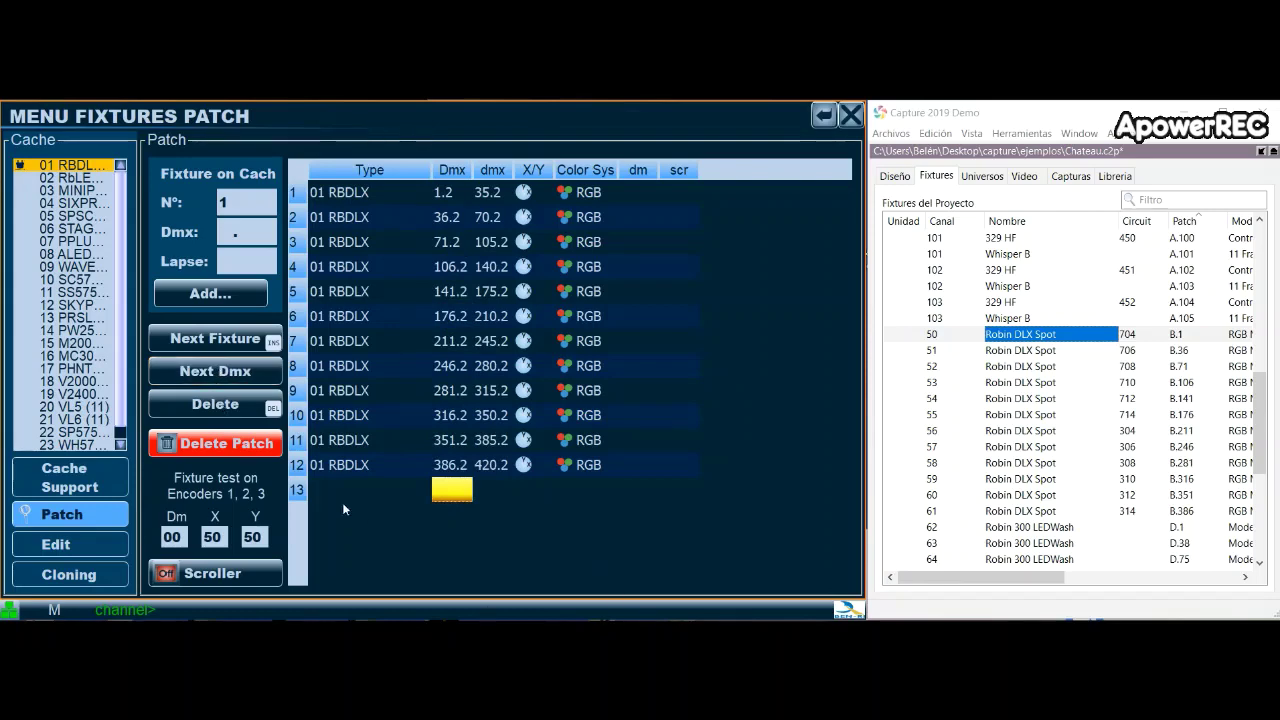
Select fixture 1 for testing, restore Capture's multi-view layout and enlarge the Vista Gamma view.
click(365, 198)
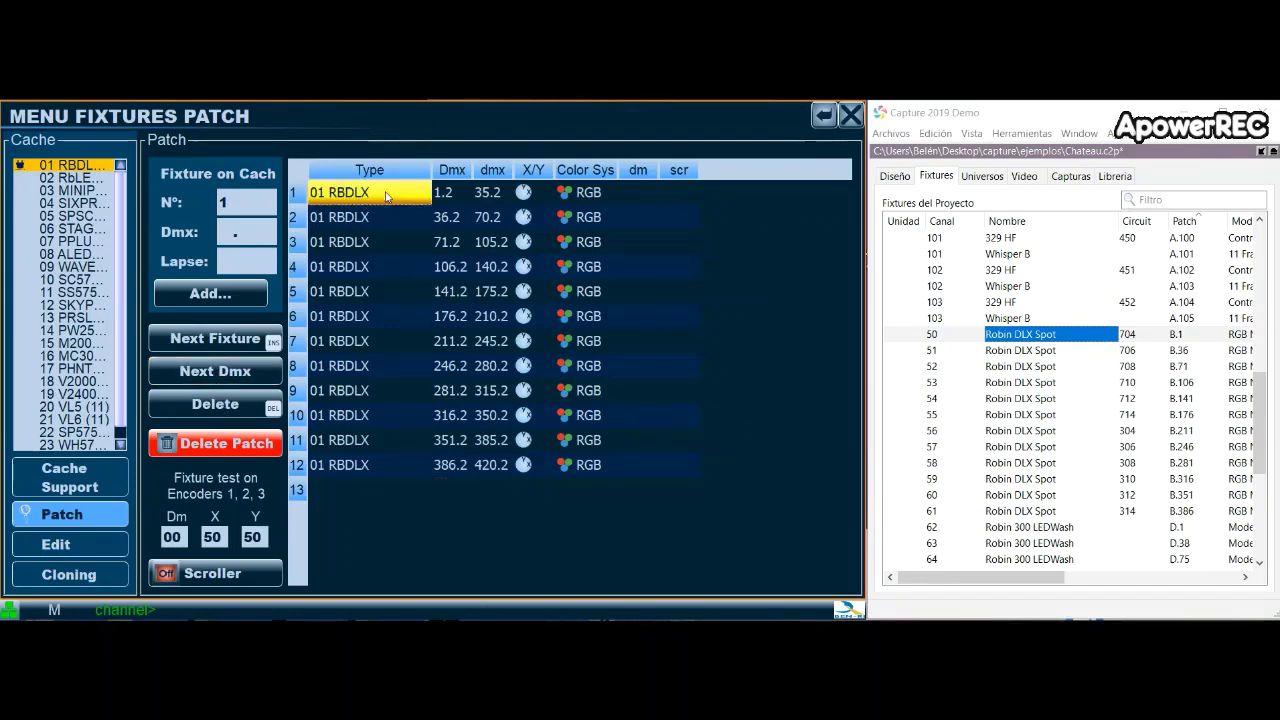
click(1261, 151)
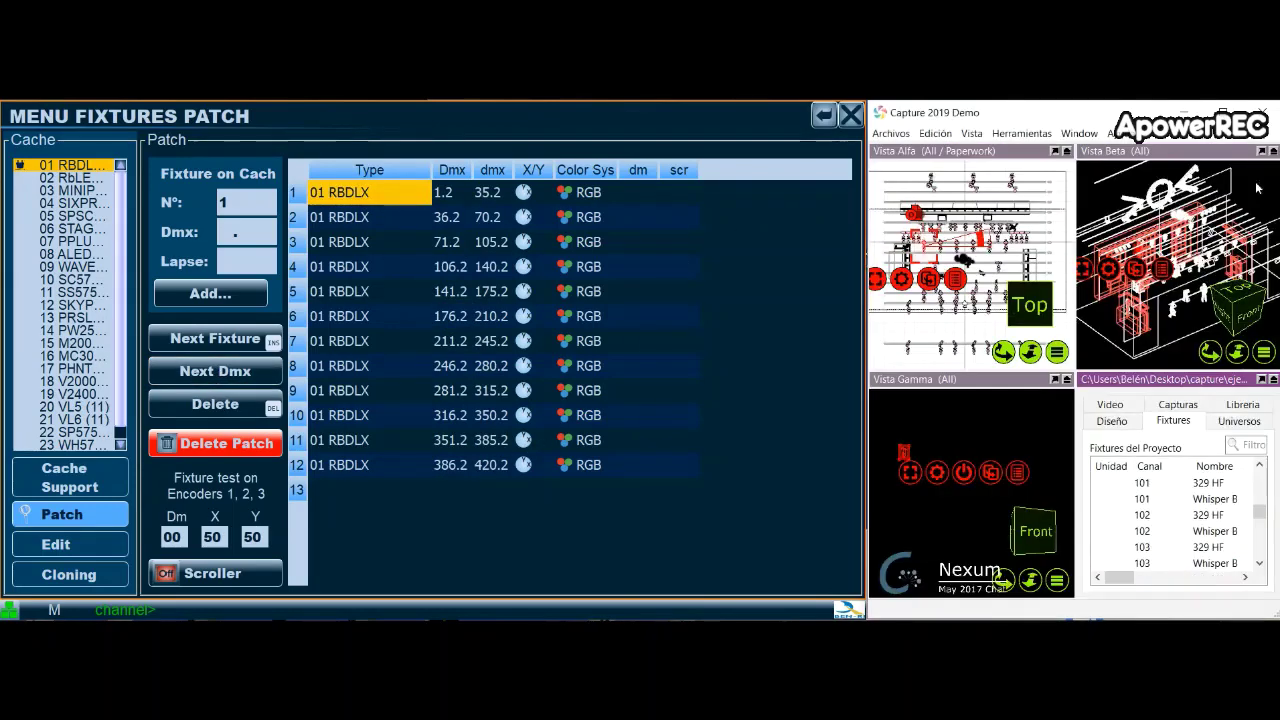
click(1066, 379)
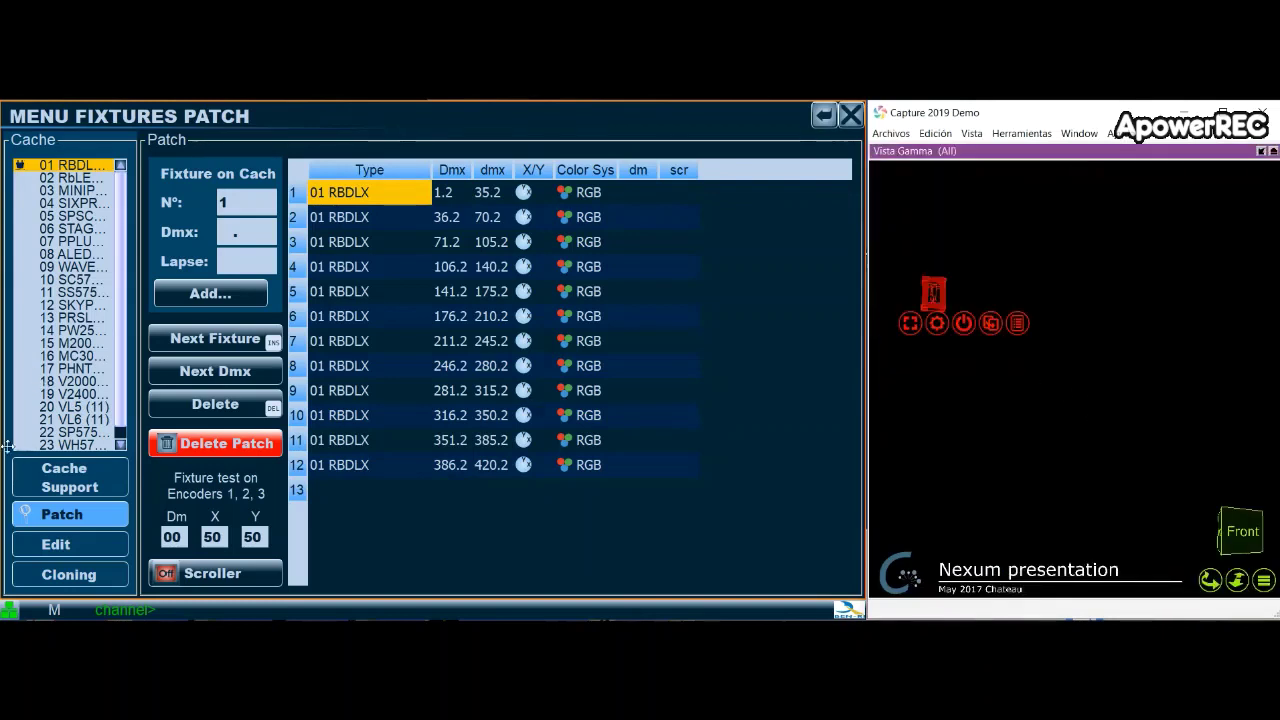
Test RBDLX fixtures 1 to 4 one after another with the dimmer at FF to check their beams in Capture.
click(345, 222)
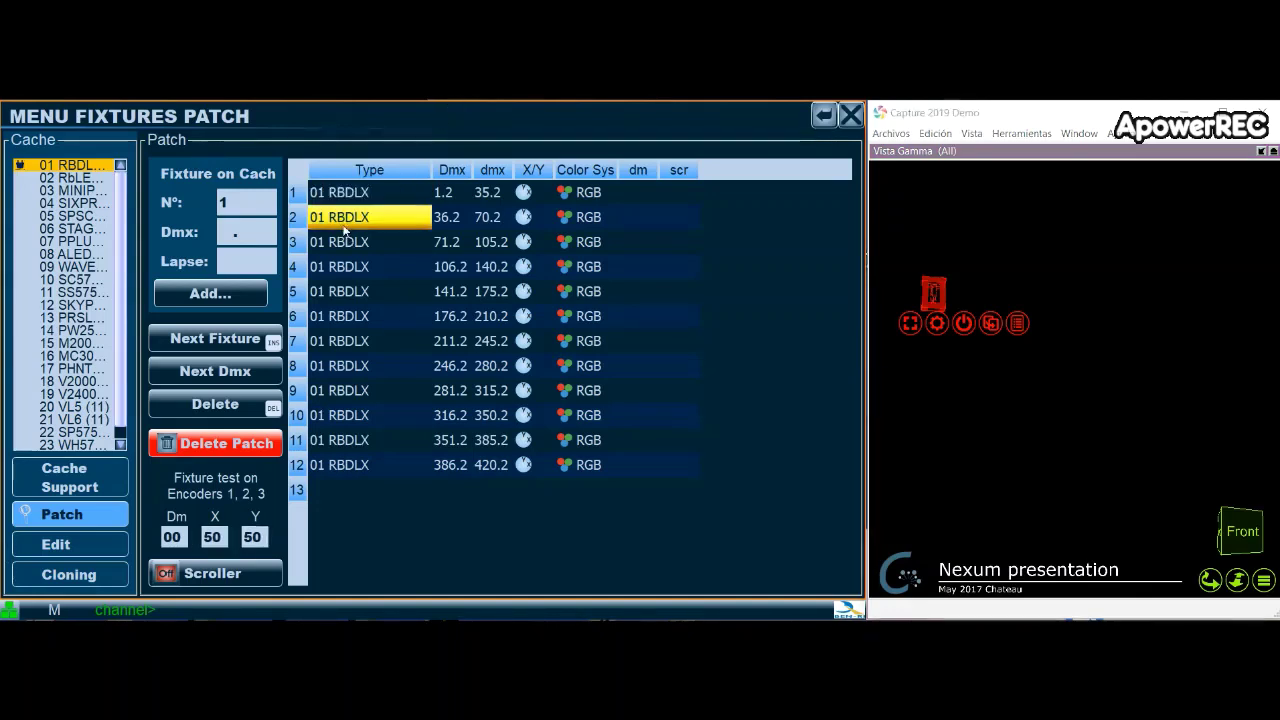
click(342, 193)
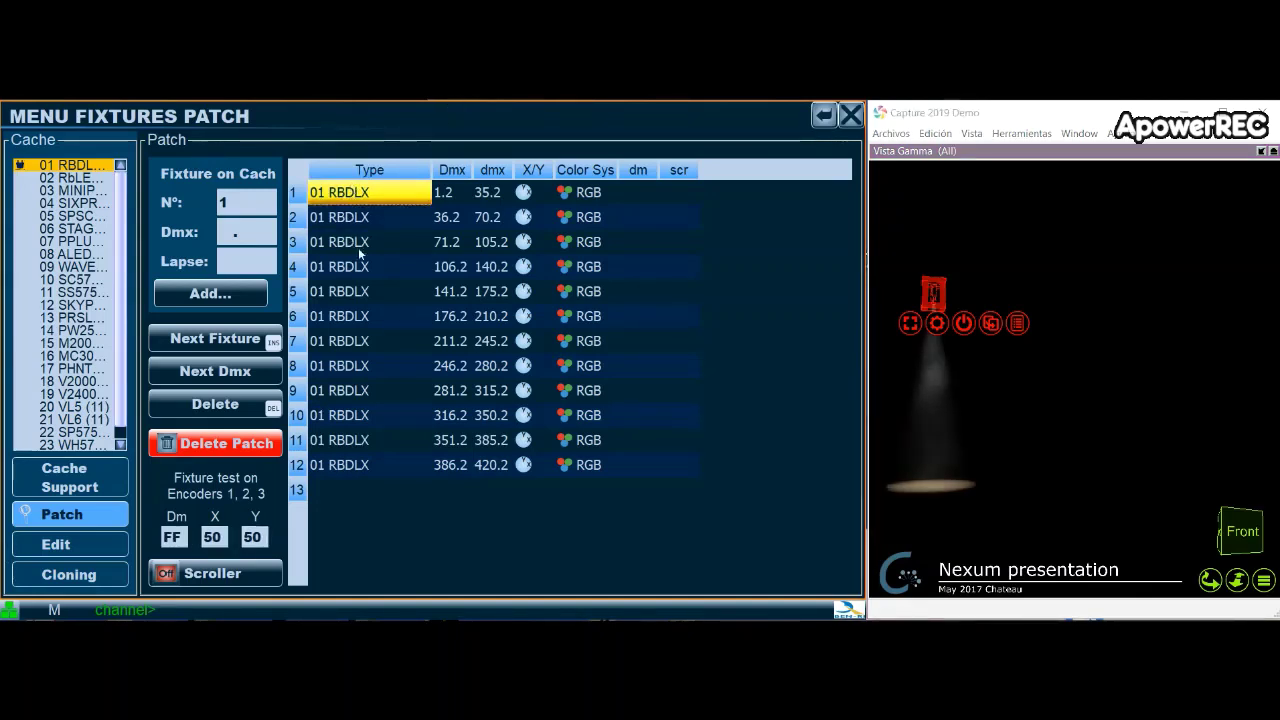
click(350, 226)
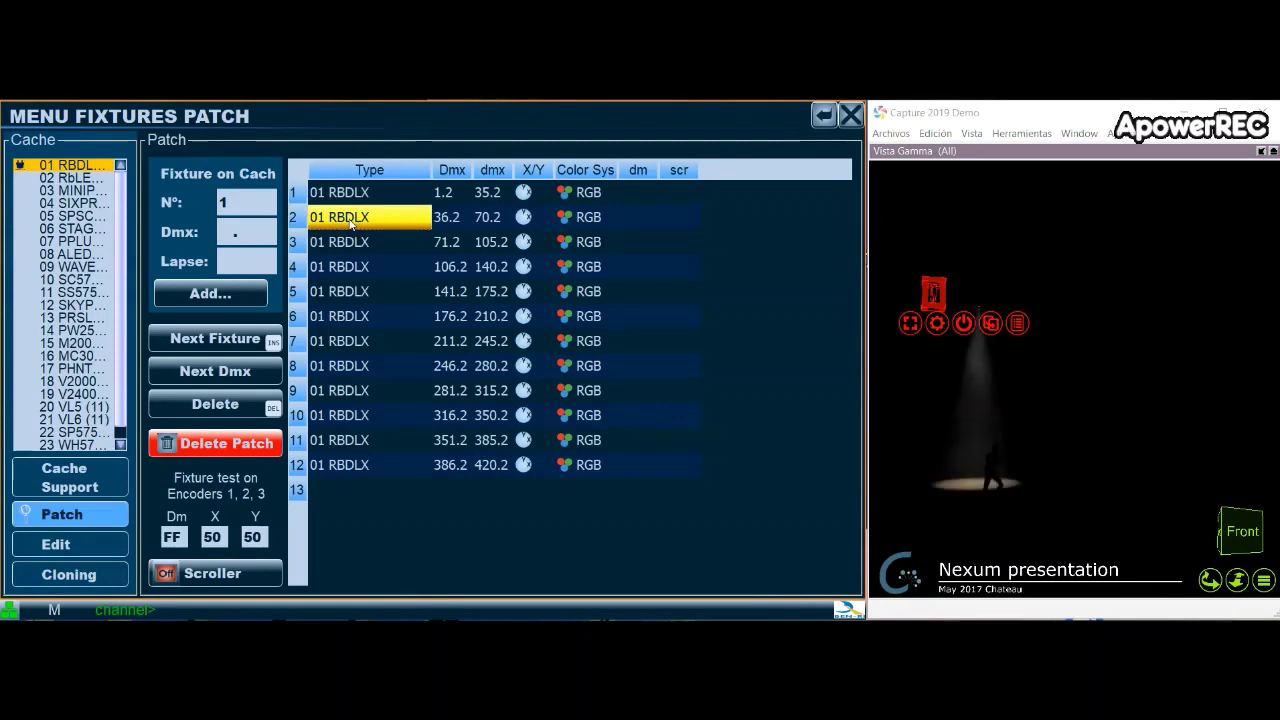
click(345, 242)
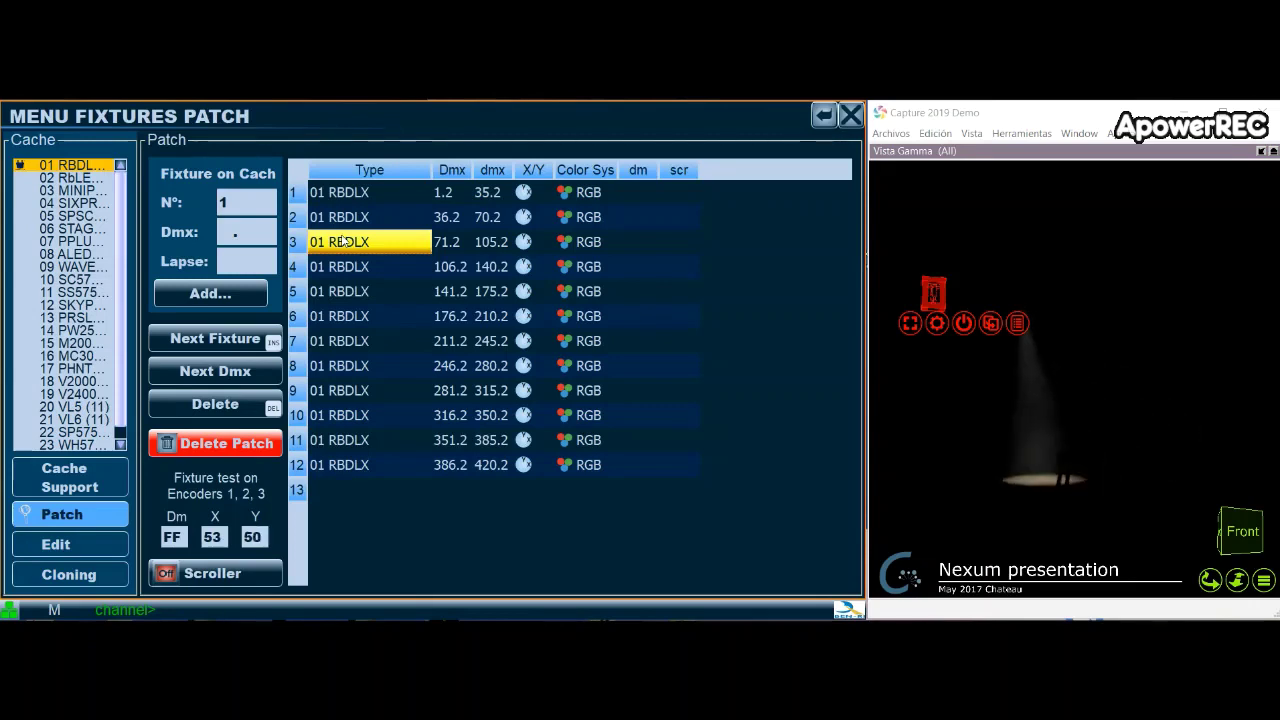
click(338, 265)
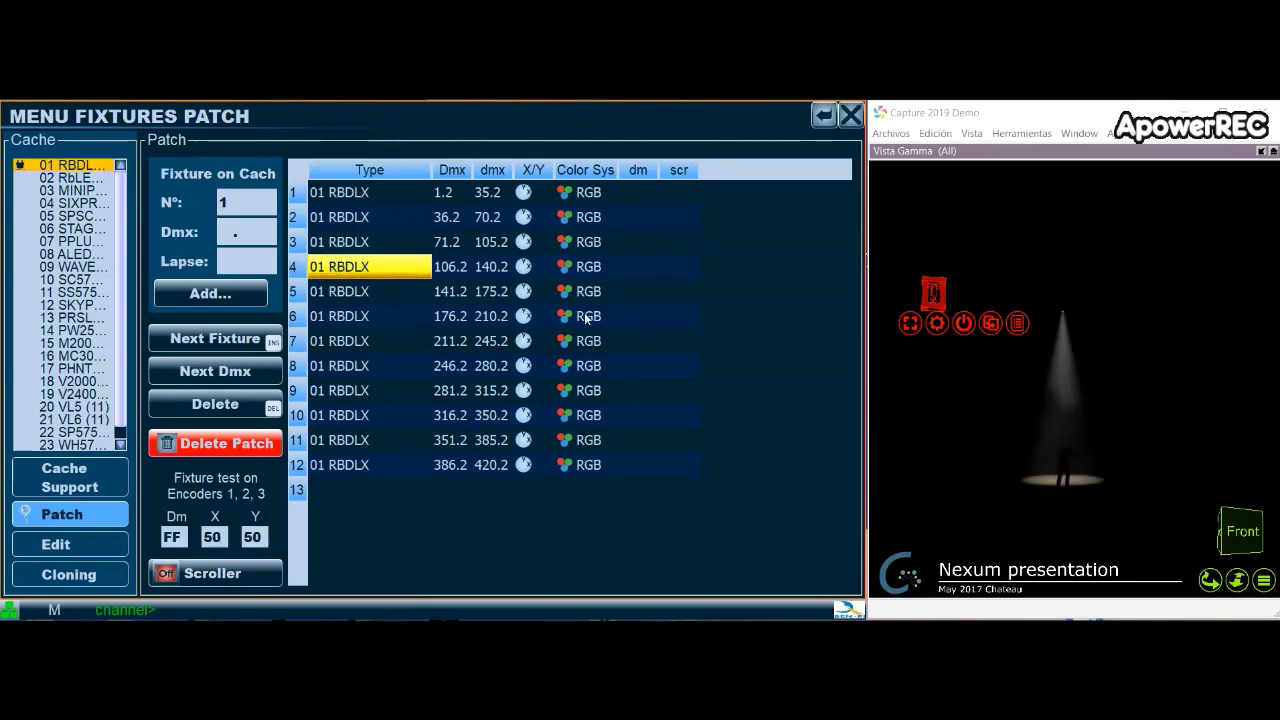
Restore Capture's multi-view layout and enlarge the project fixtures list.
click(1262, 152)
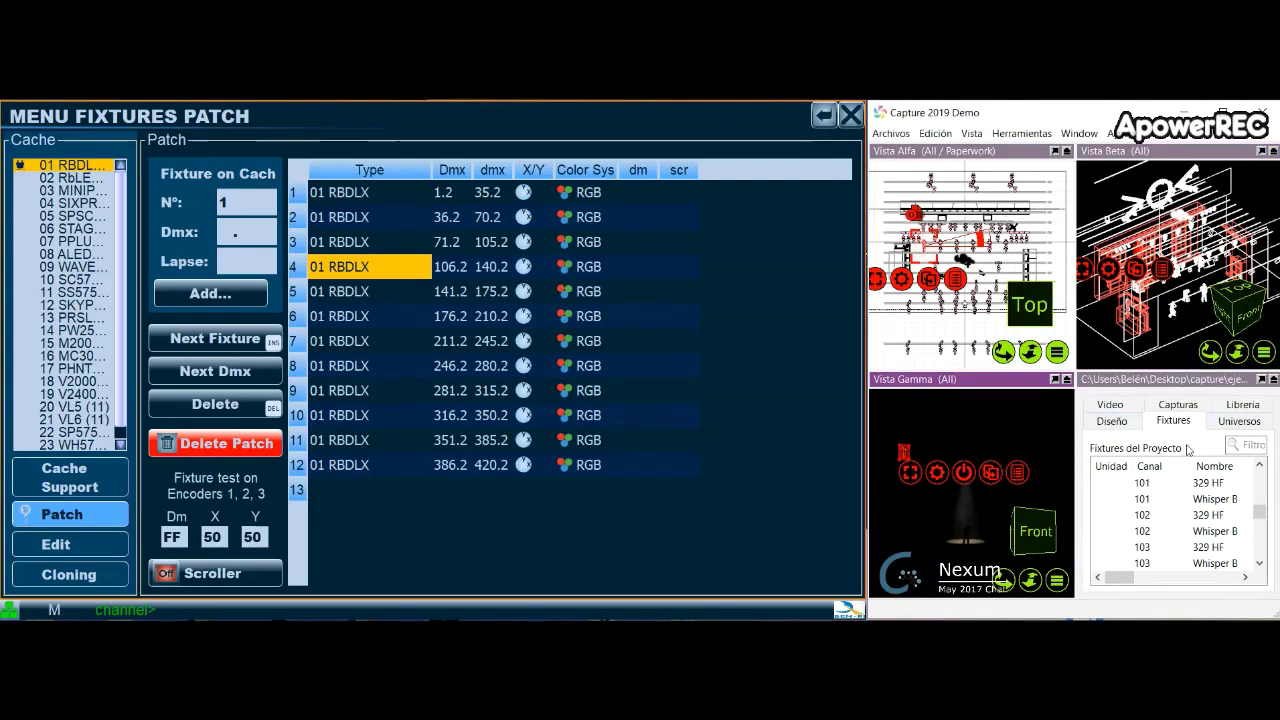
click(1261, 380)
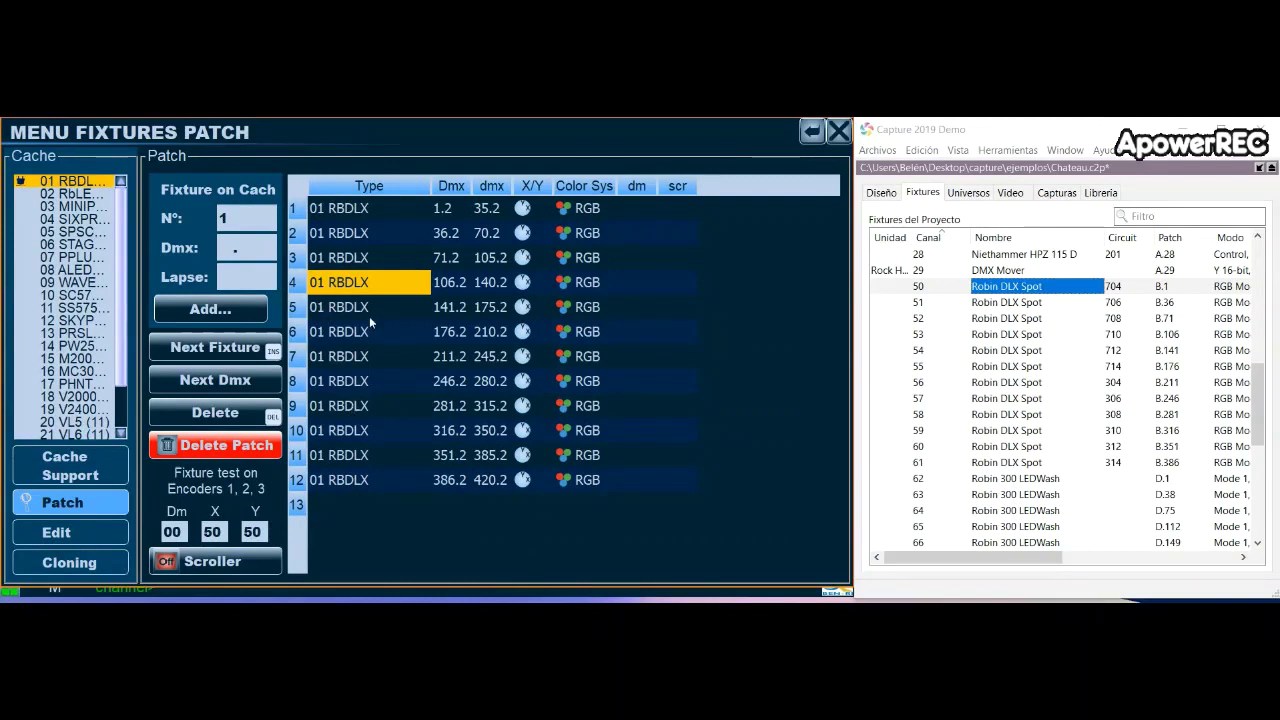
Add 8 fixtures of cache type 02 RbLED to the patch, starting at DMX 1.3.
click(61, 196)
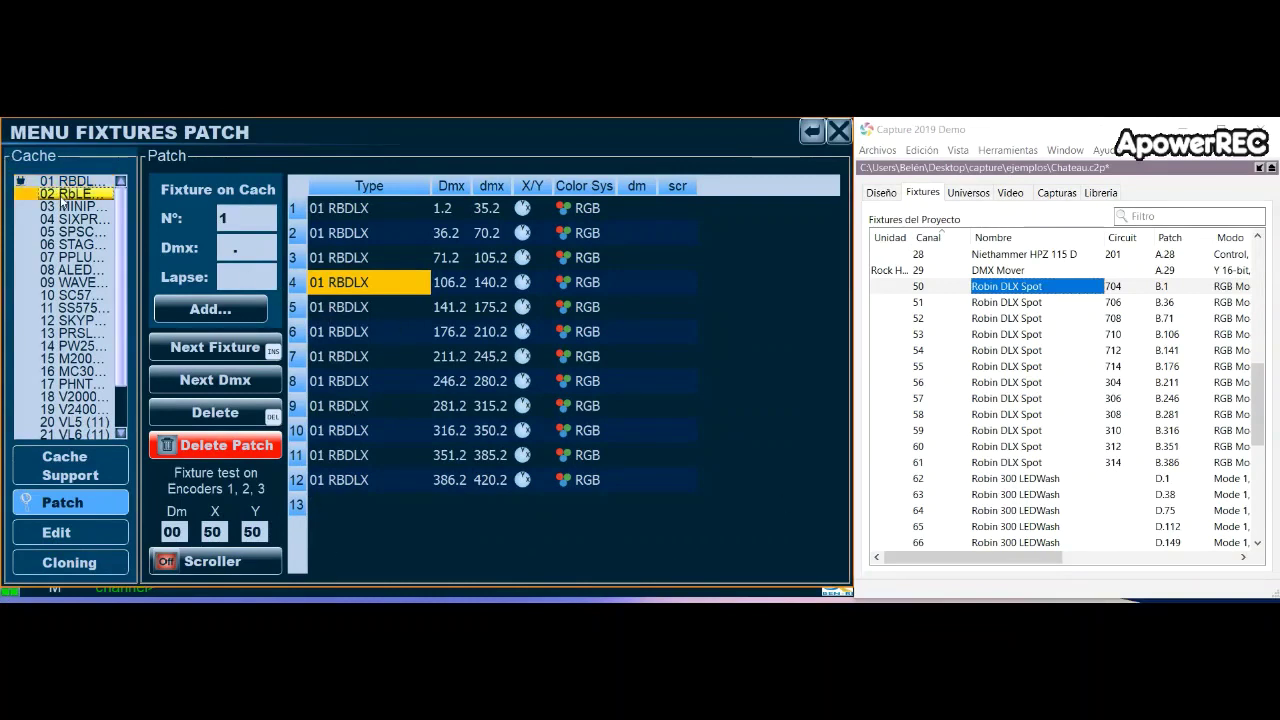
click(225, 222)
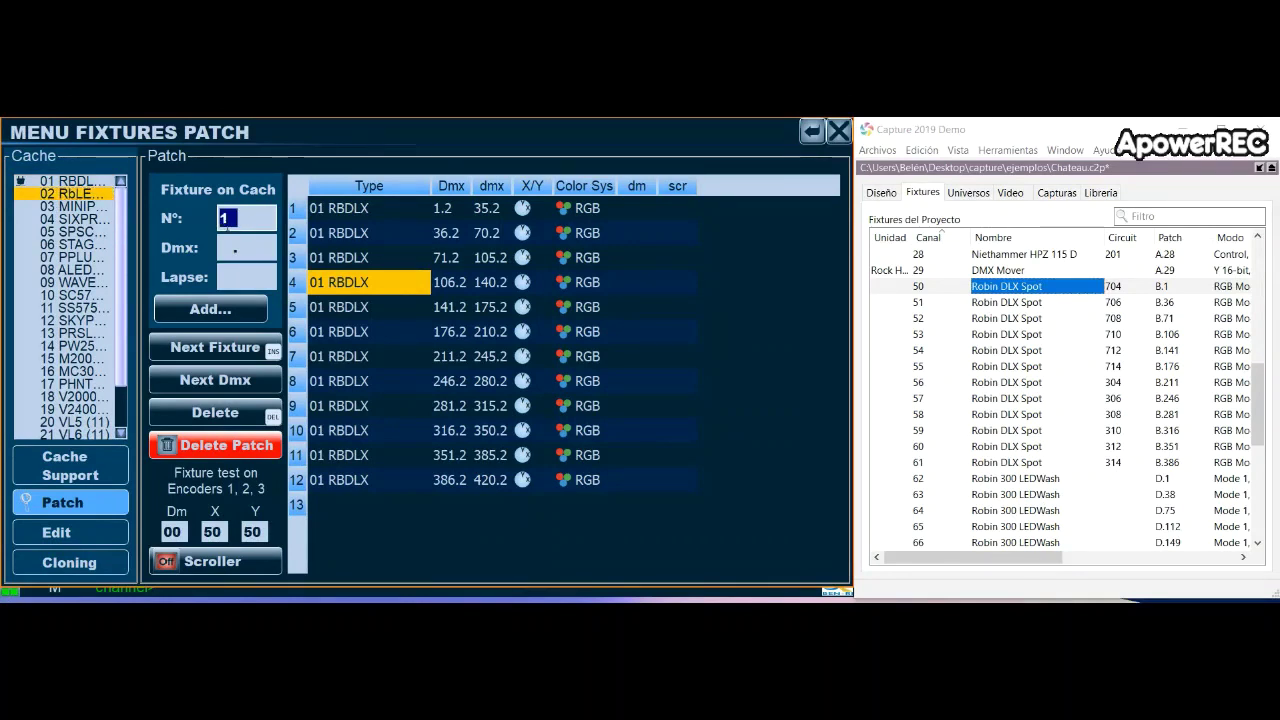
click(228, 223)
key(Tab)
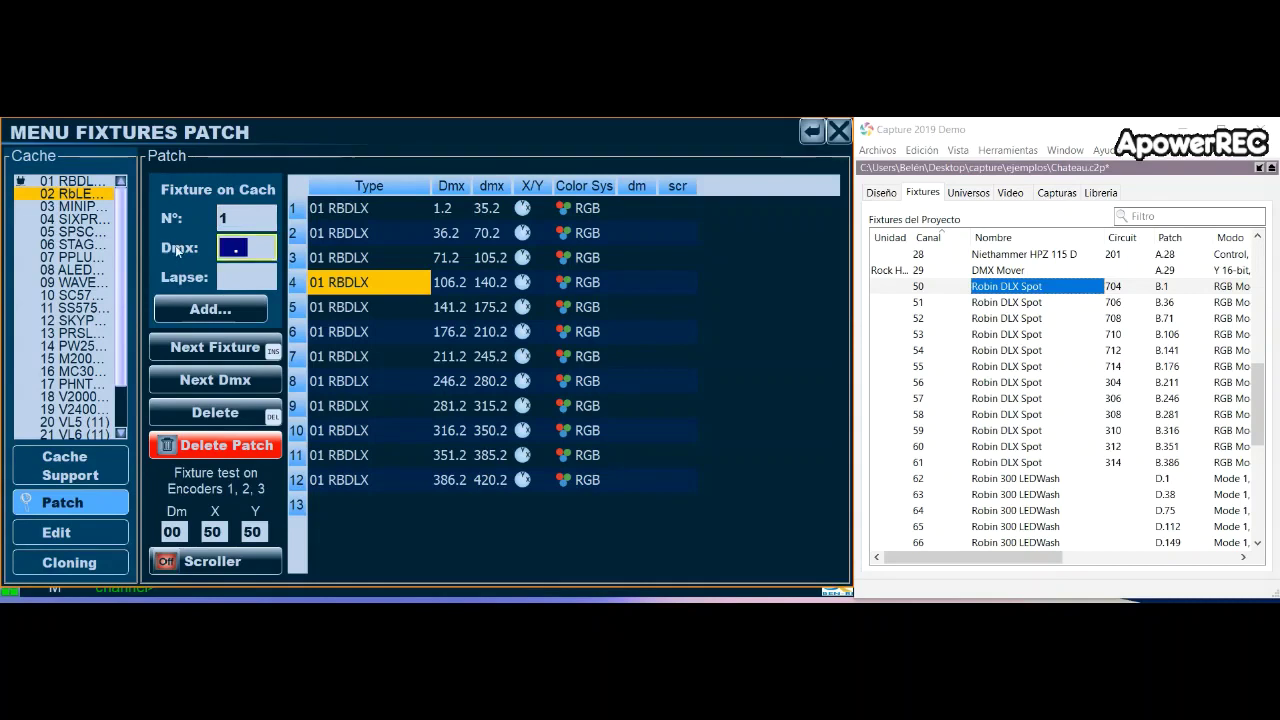
text(1.3)
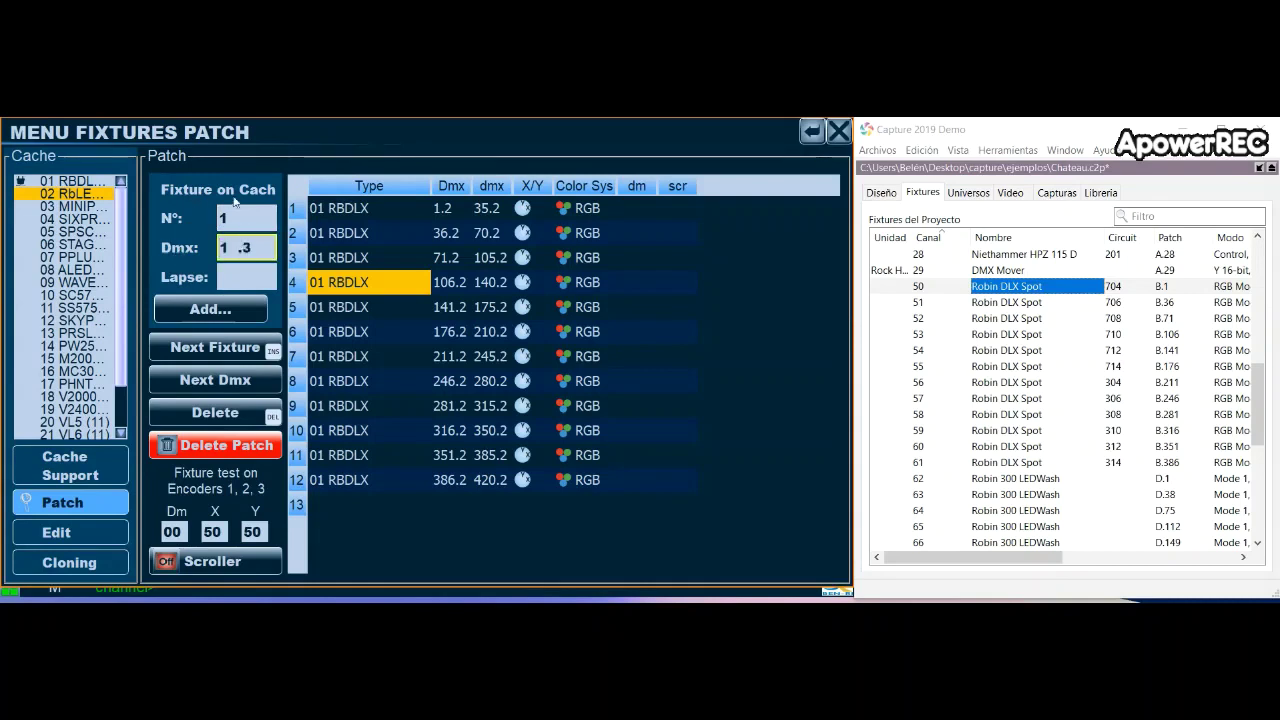
key(Return)
scroll(1000, 400, down, 10)
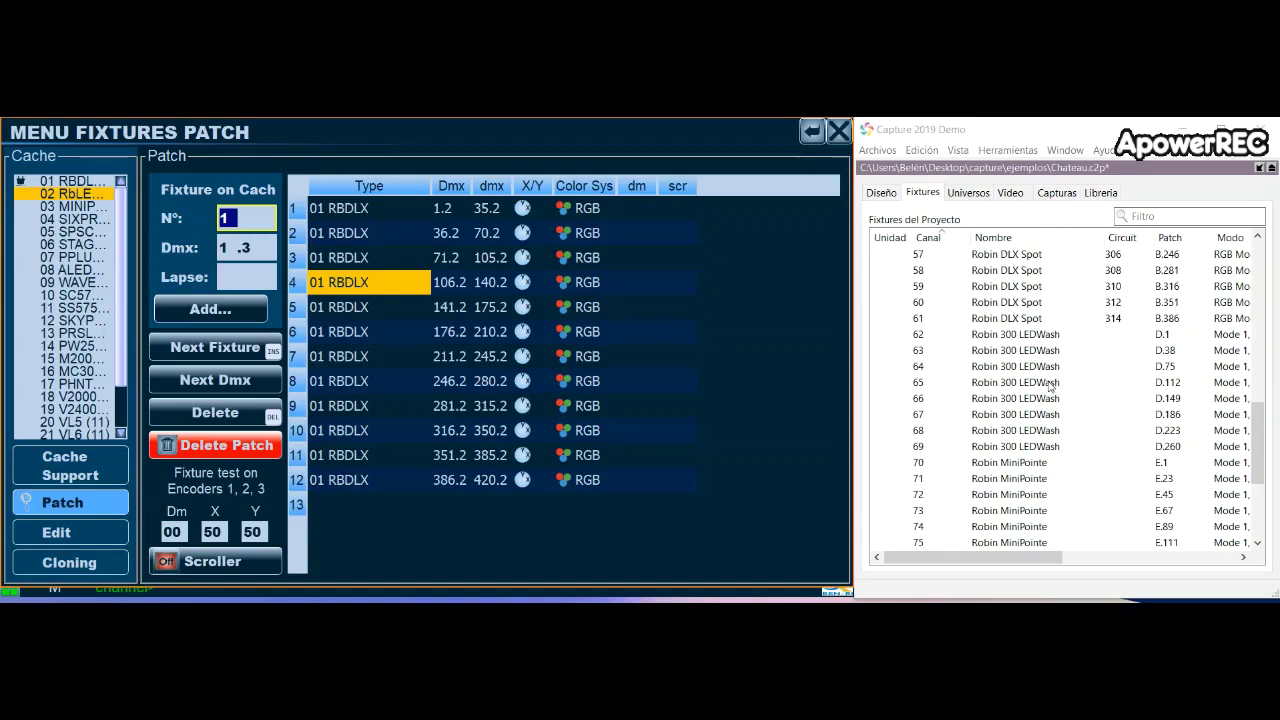
text(8)
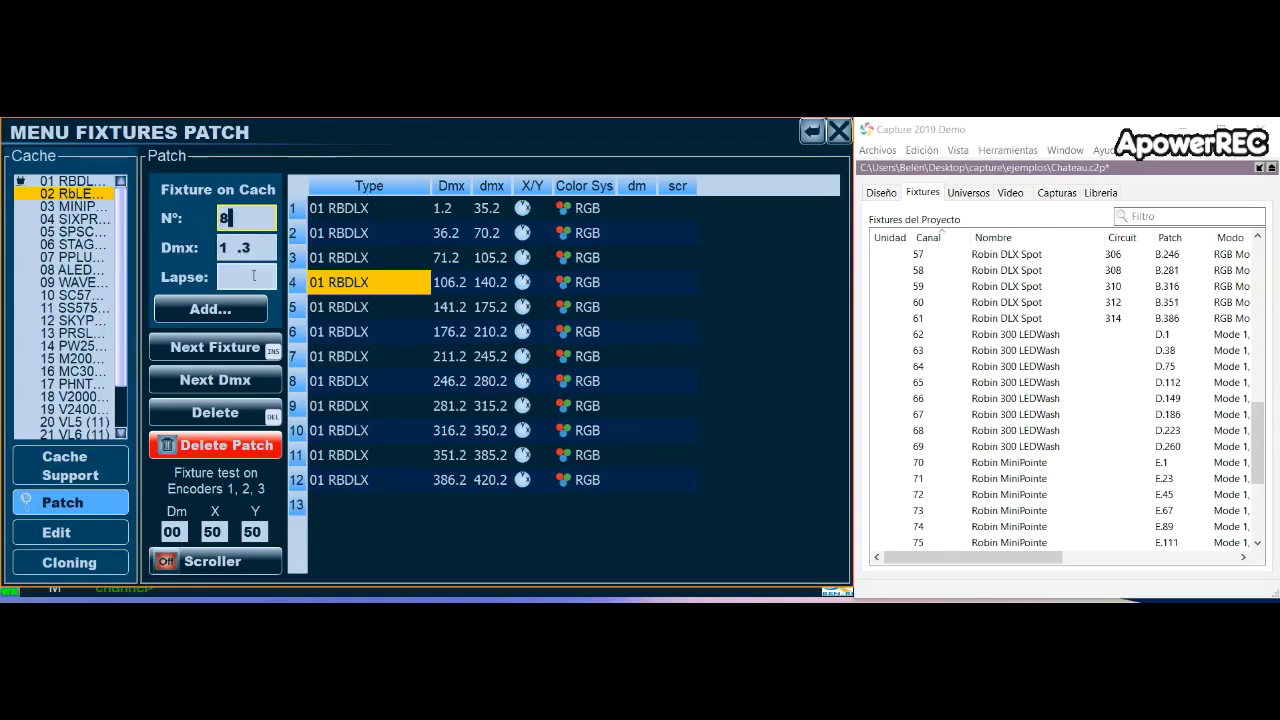
click(228, 312)
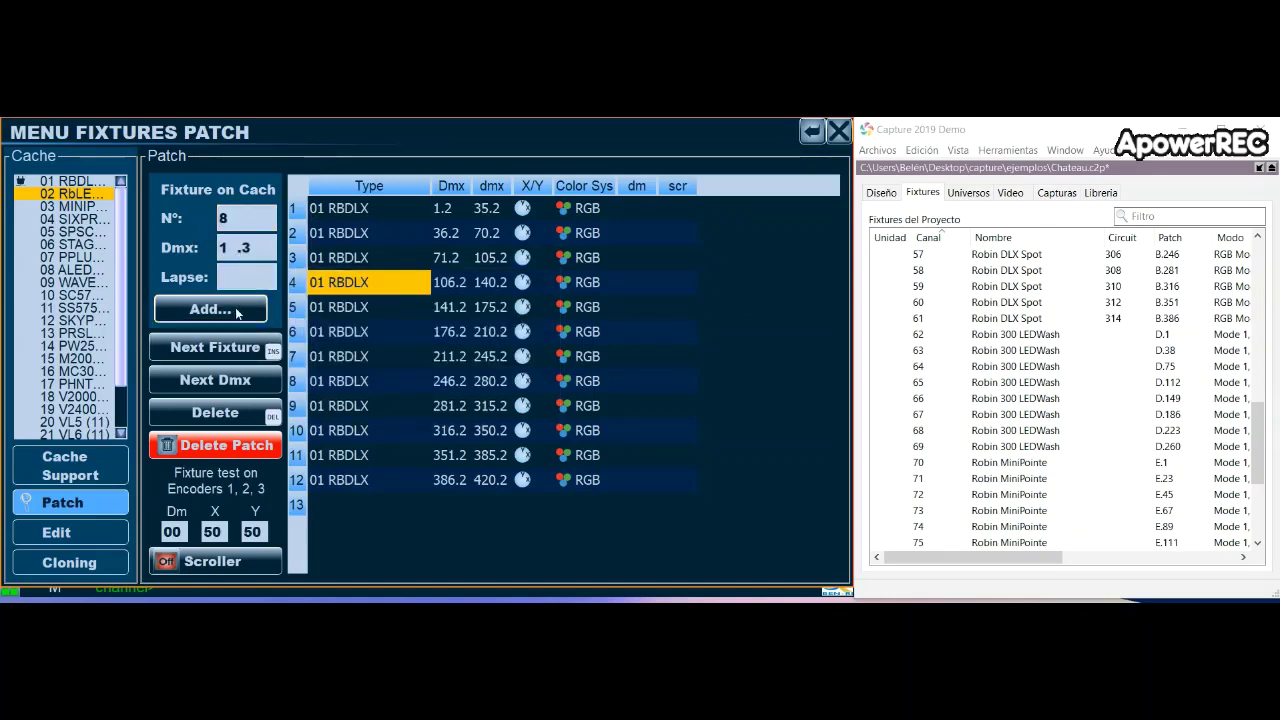
Compare the last Robin 300 LEDWash address in Capture with the DMX address of fixture 20 in the patch.
scroll(393, 446, down, 2)
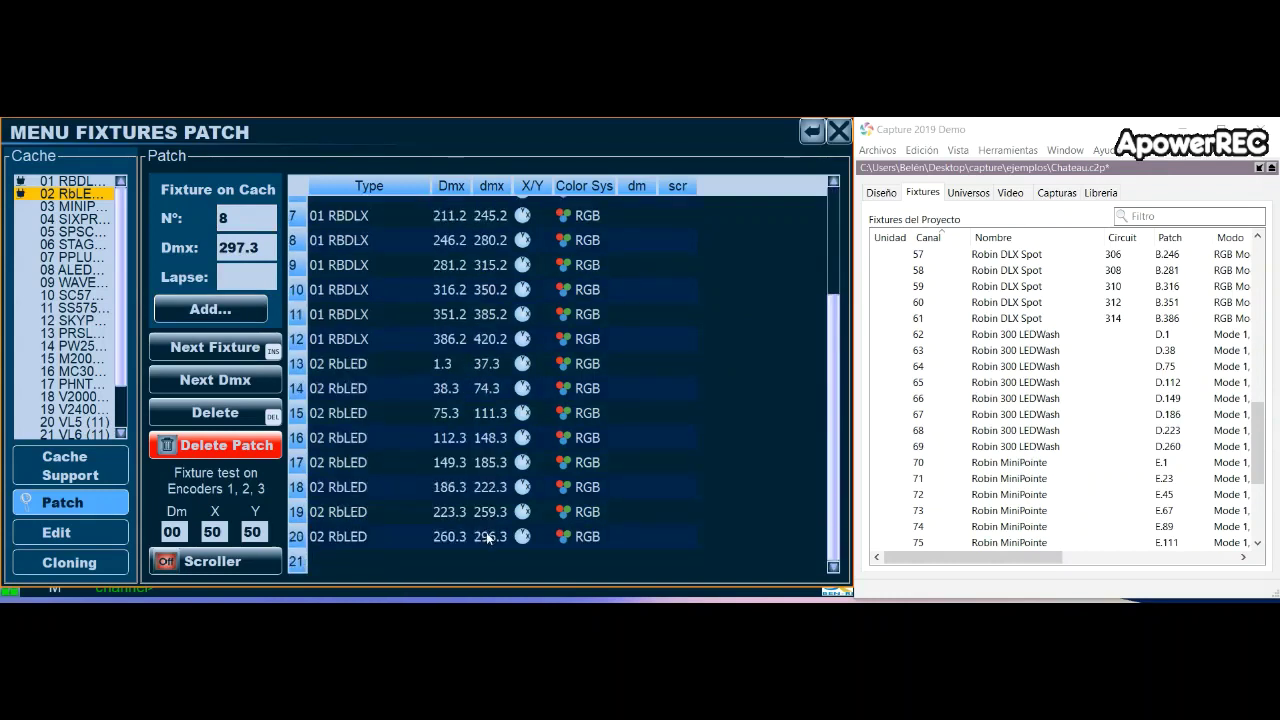
click(1027, 446)
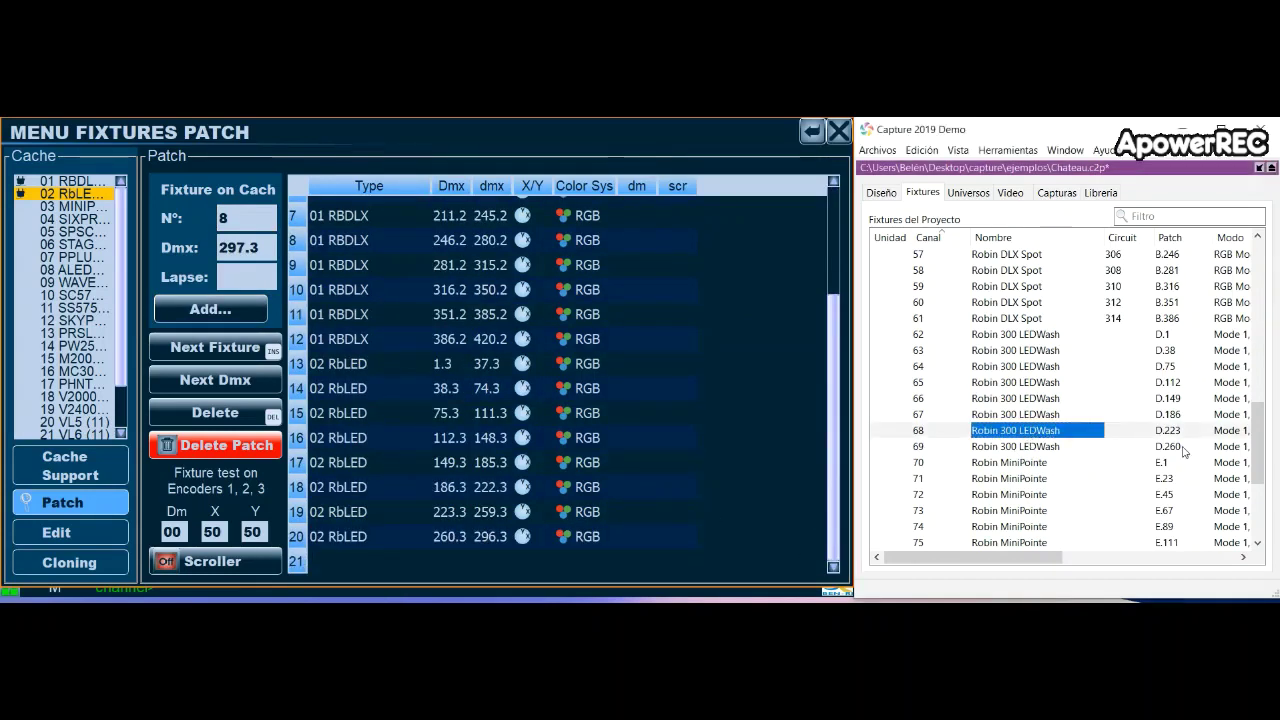
click(1184, 448)
click(430, 537)
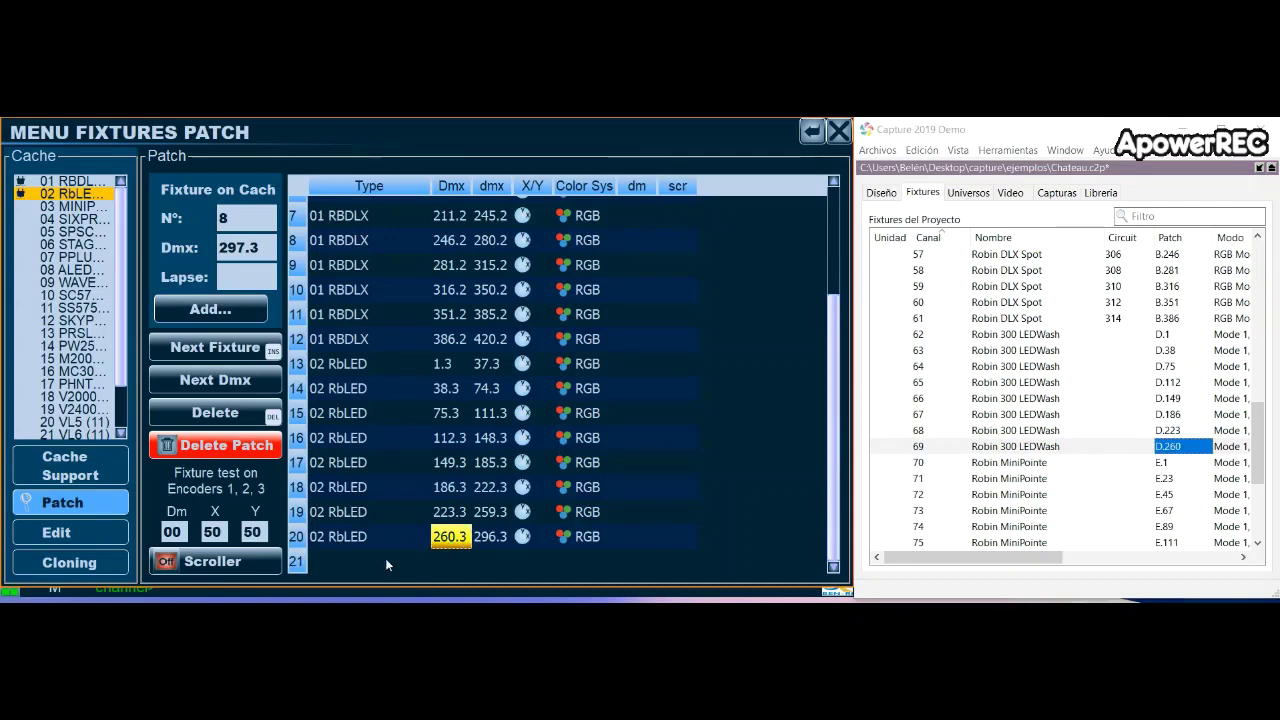
Add 12 fixtures of cache type 03 MINIP starting at DMX 1.4 and check the last Robin MiniPointe address in Capture.
click(75, 207)
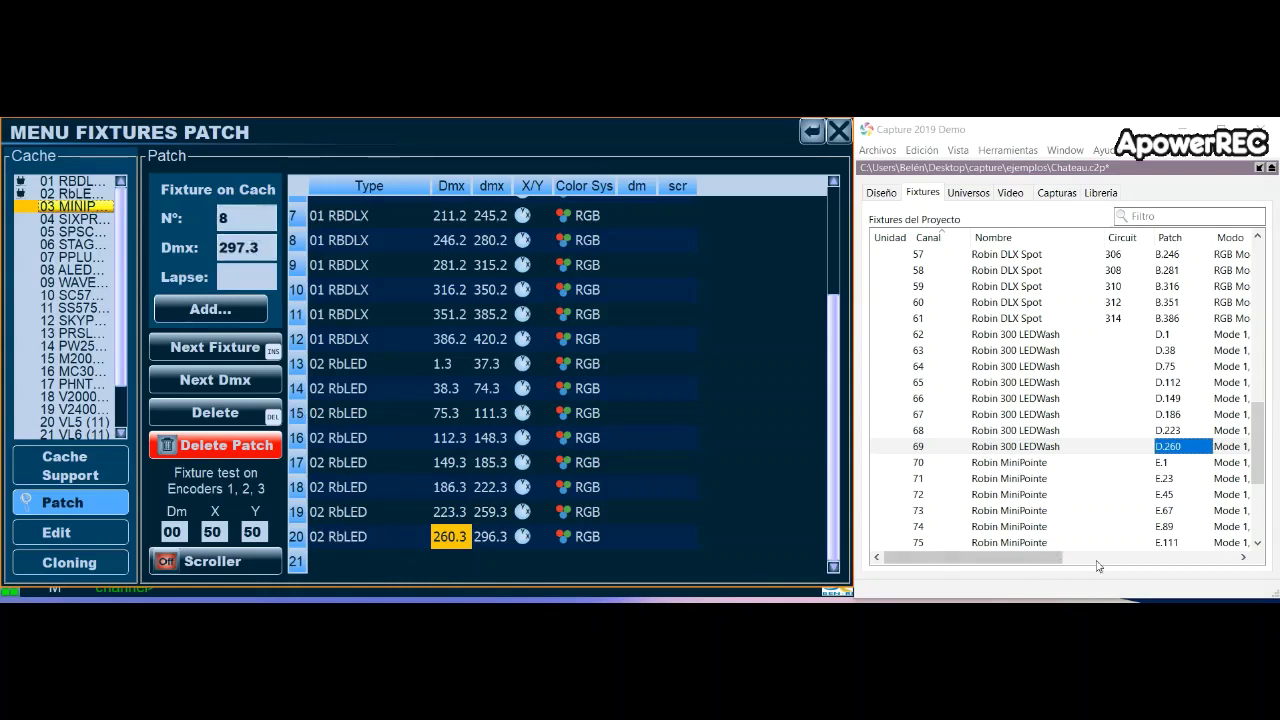
scroll(1115, 530, down, 3)
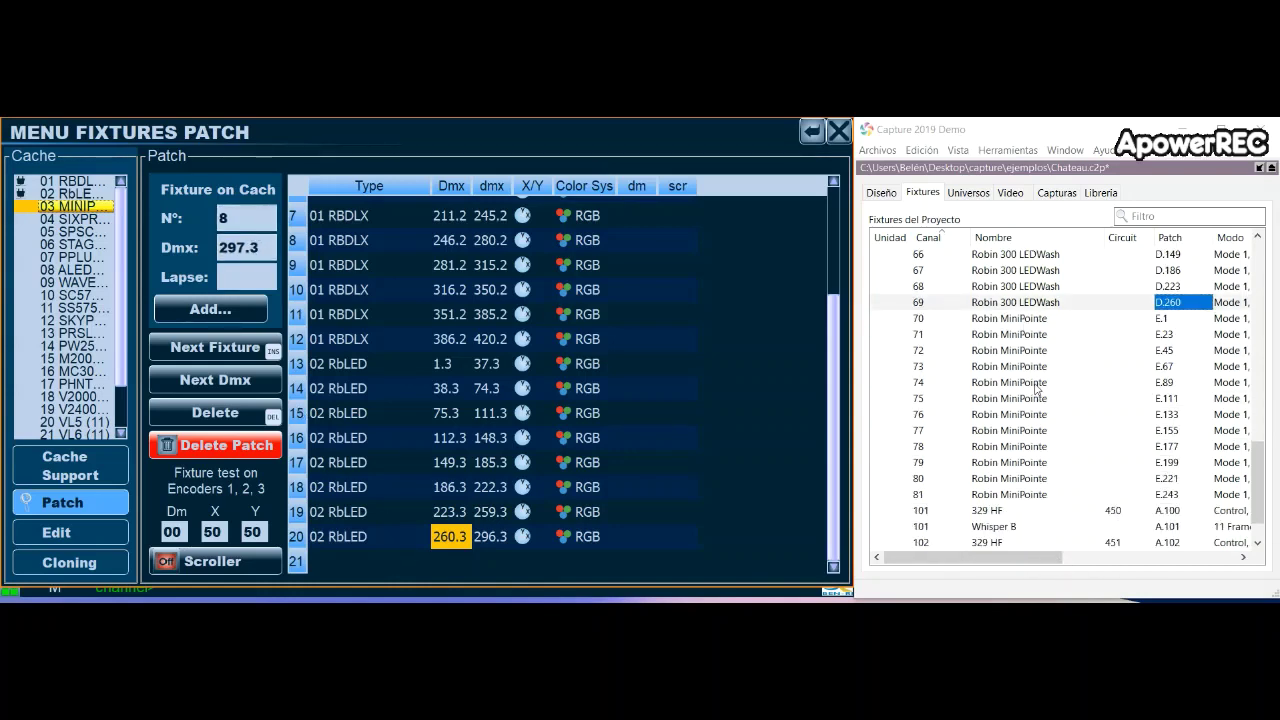
click(240, 218)
text(12)
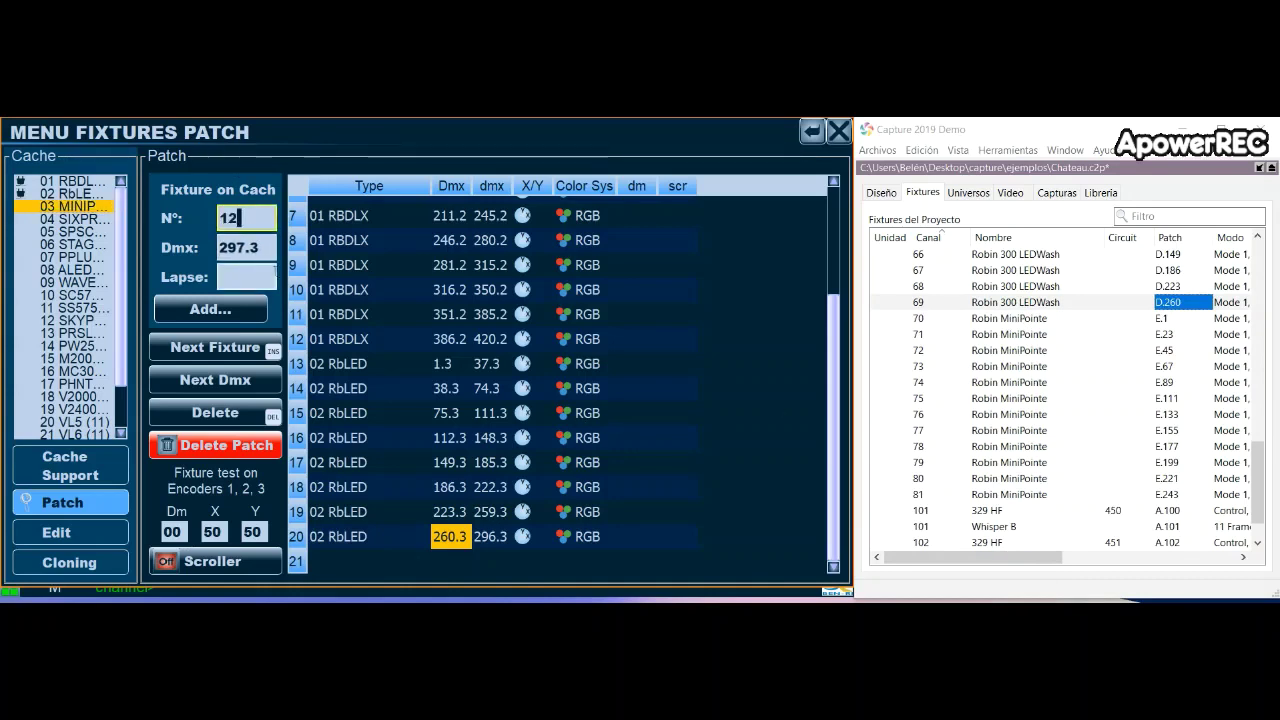
key(Return)
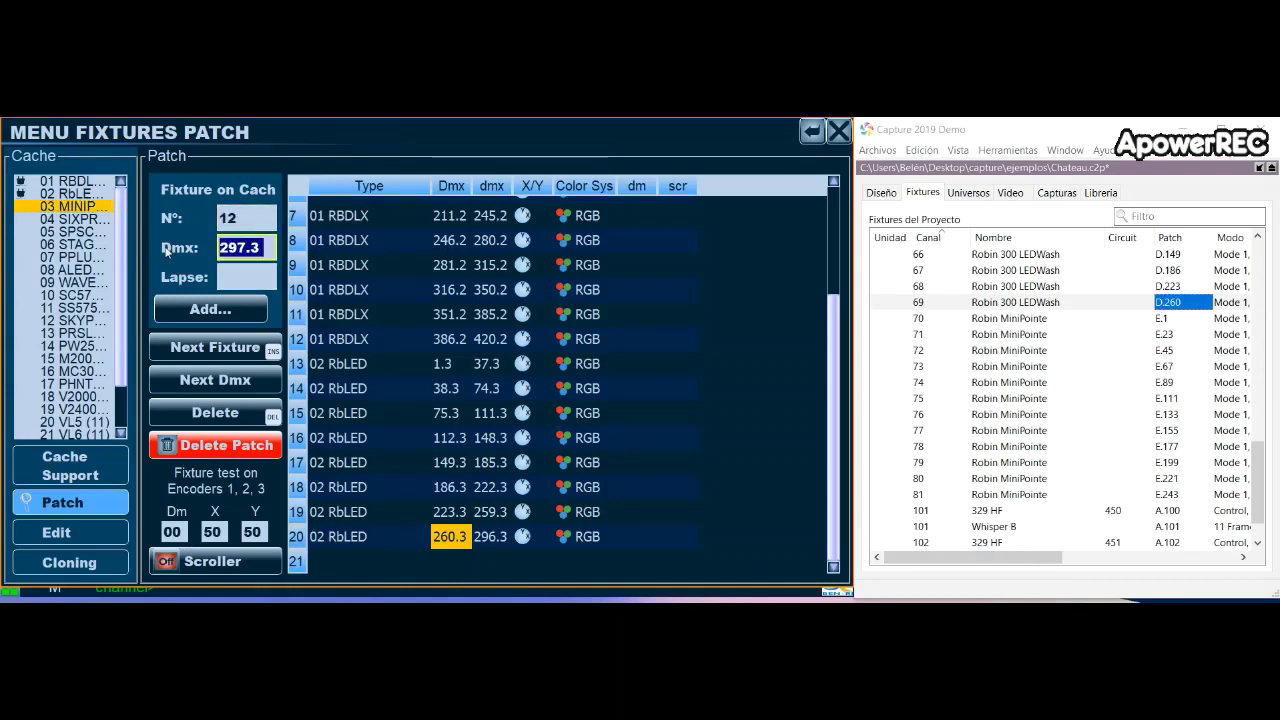
text(1 .4)
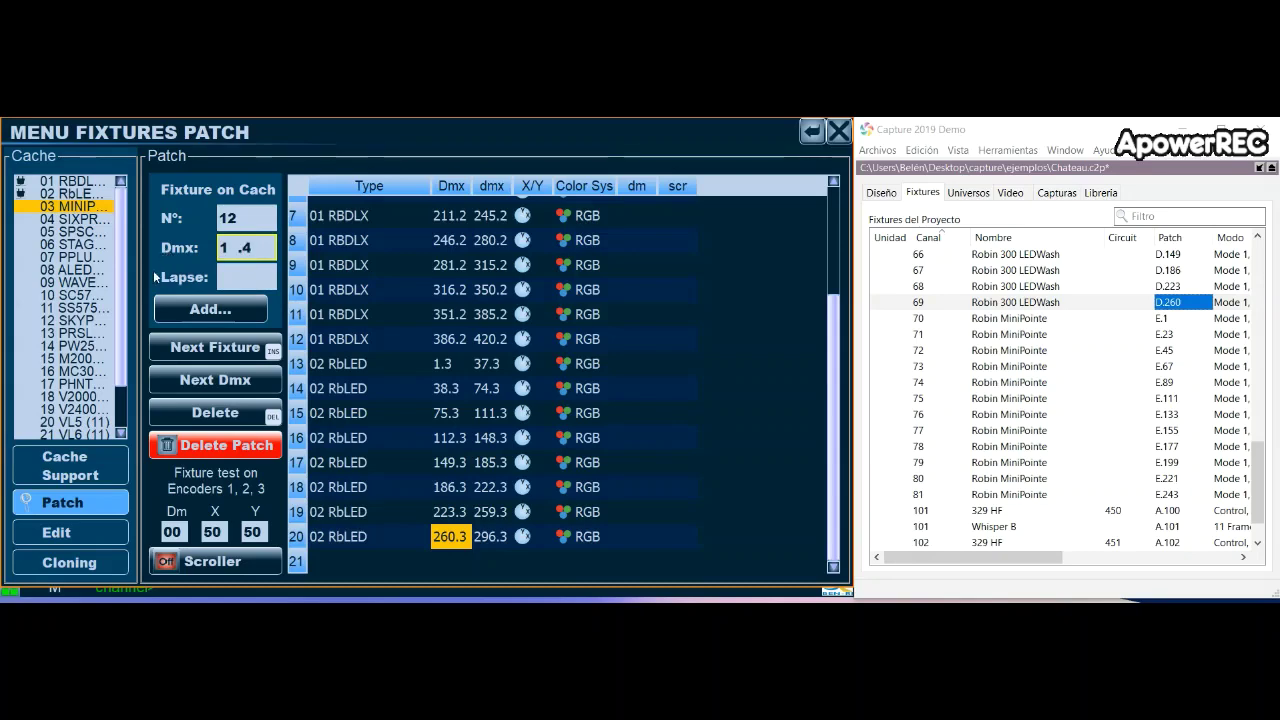
click(212, 310)
scroll(500, 430, down, 4)
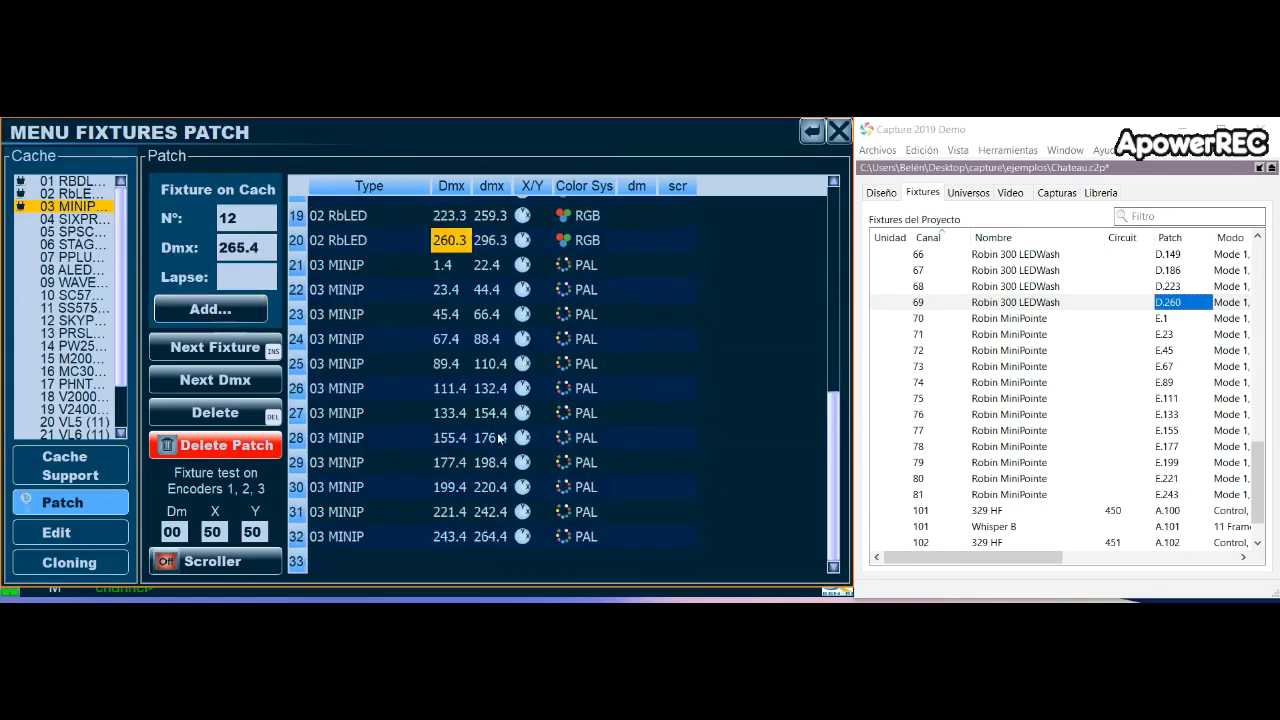
click(1175, 494)
Assign cache type 24 WHISP to fixture 33 in the patch.
scroll(1060, 522, down, 1)
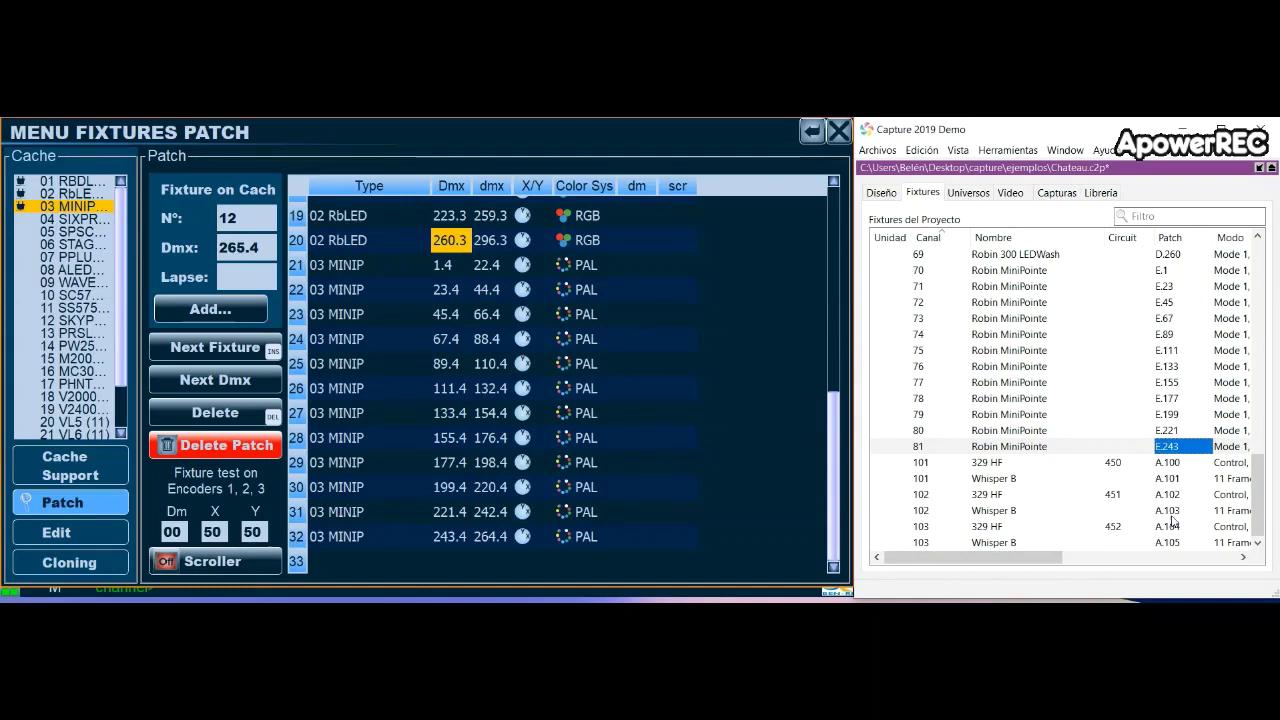
click(119, 433)
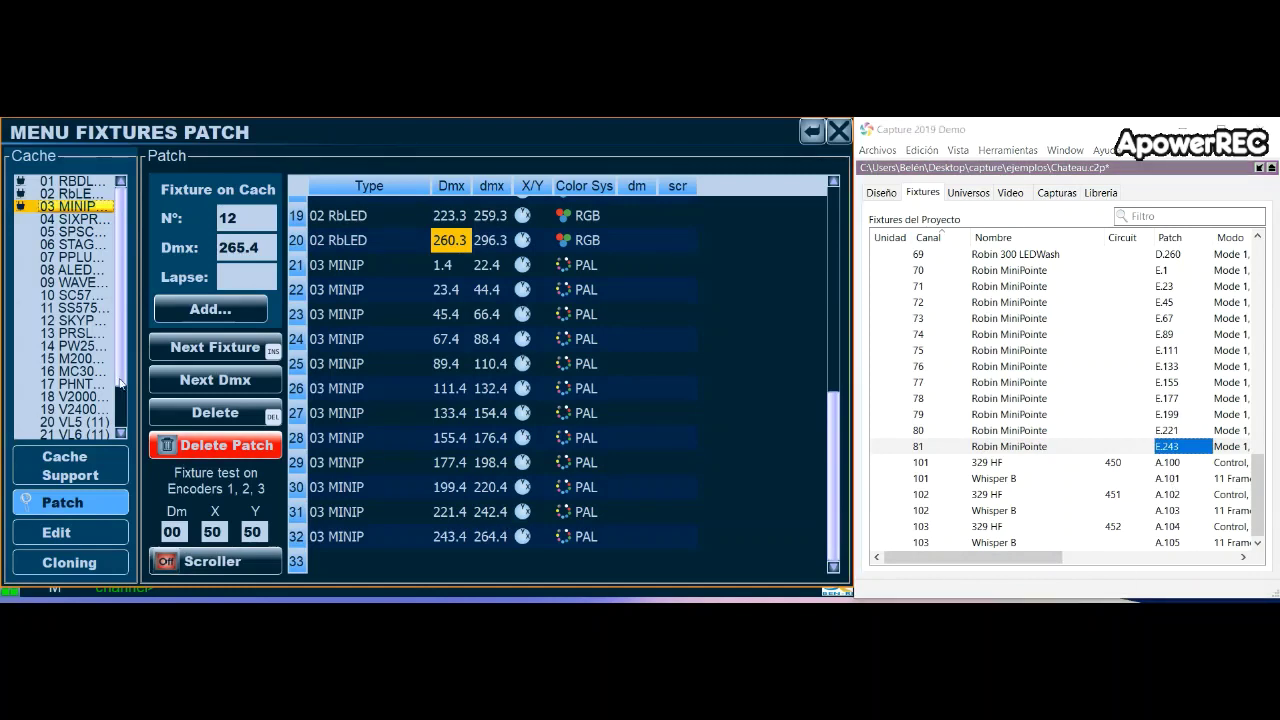
click(91, 438)
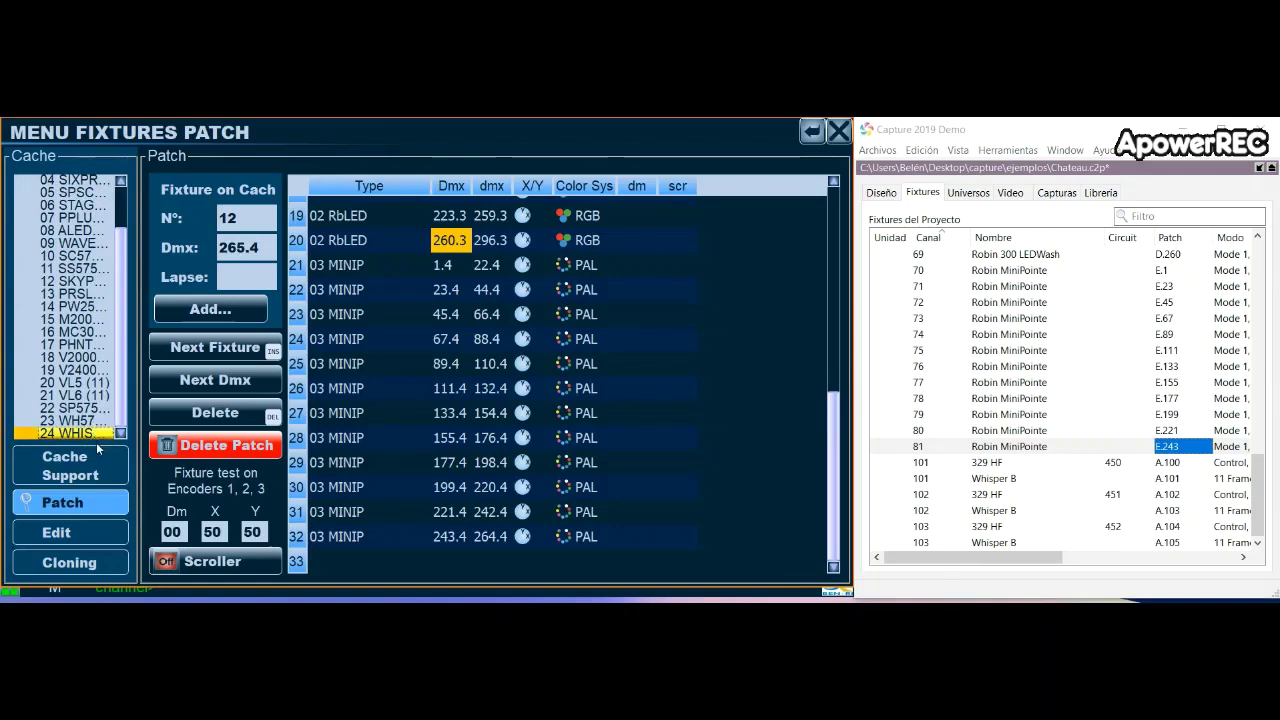
click(352, 564)
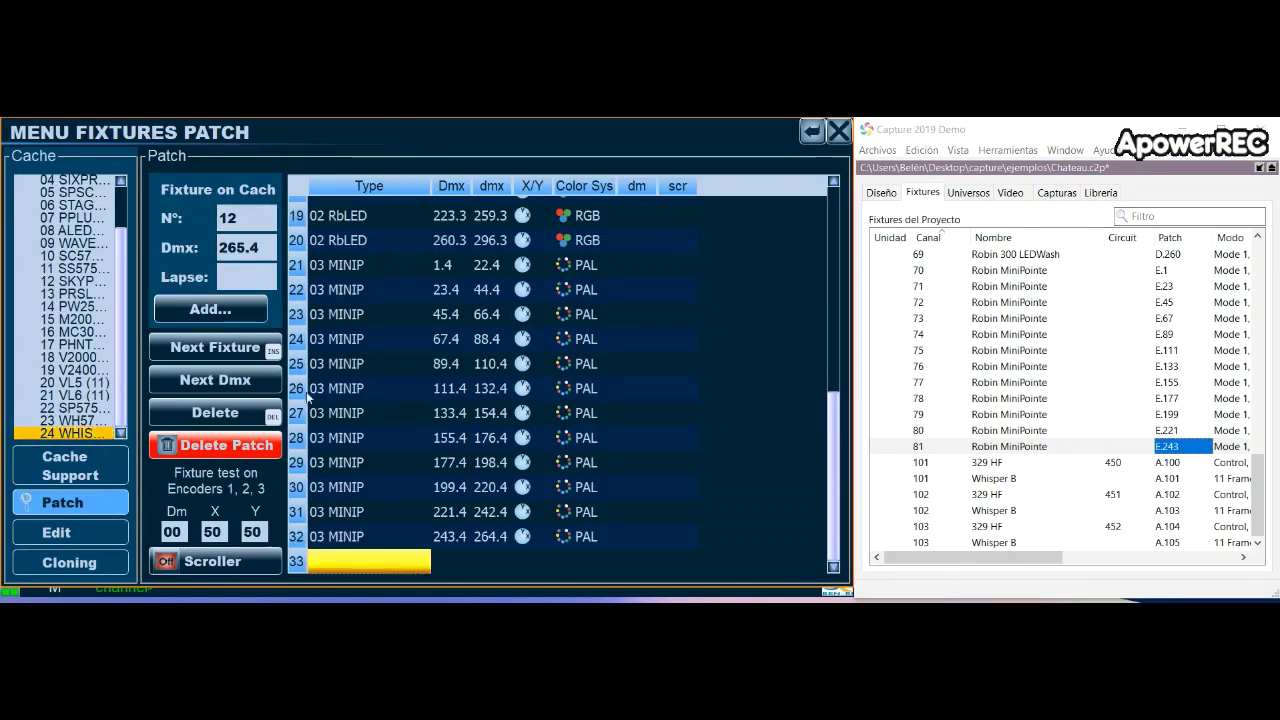
click(350, 567)
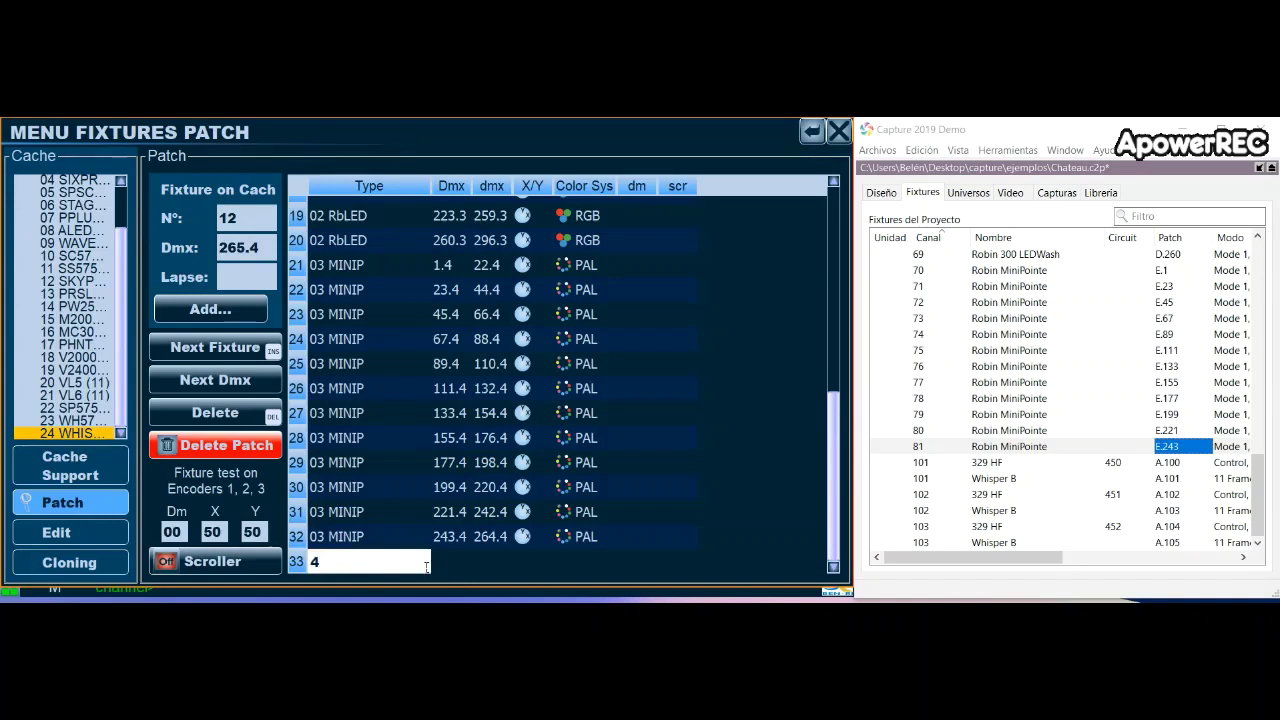
text(24)
key(Return)
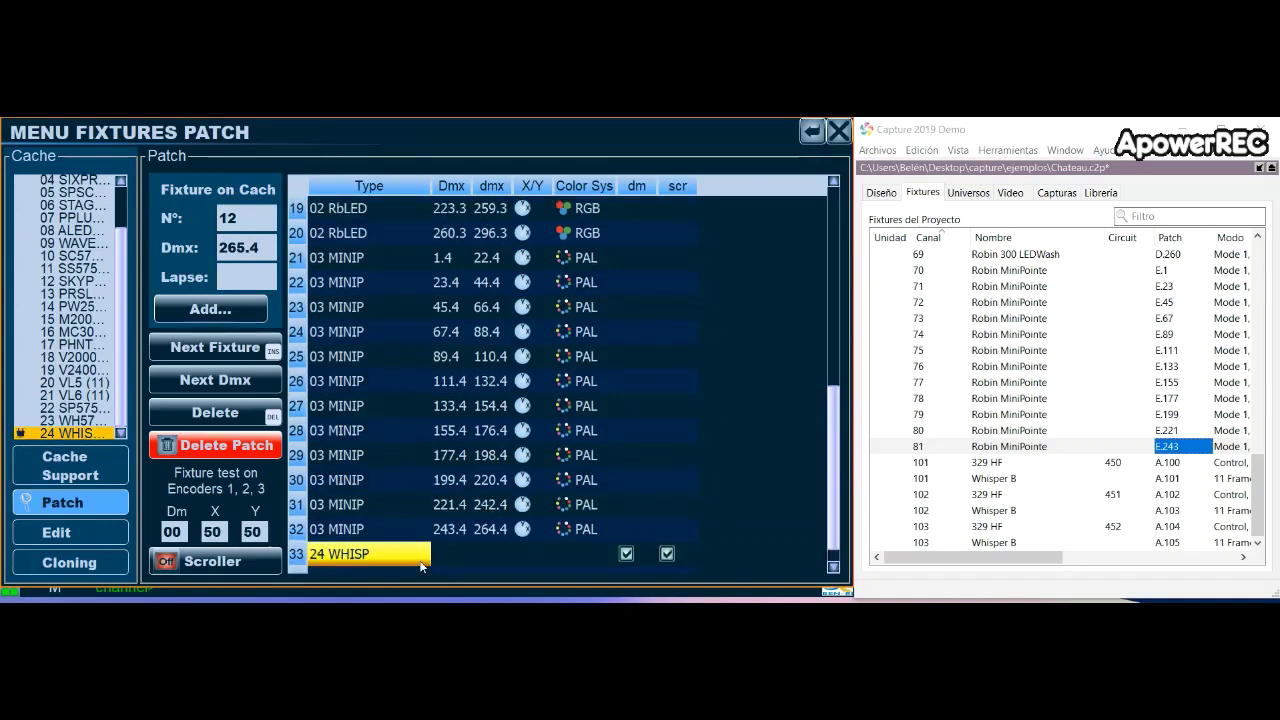
Patch fixture 33 at DMX 101.1 to match the first Whisper B in Capture's fixture list.
click(460, 553)
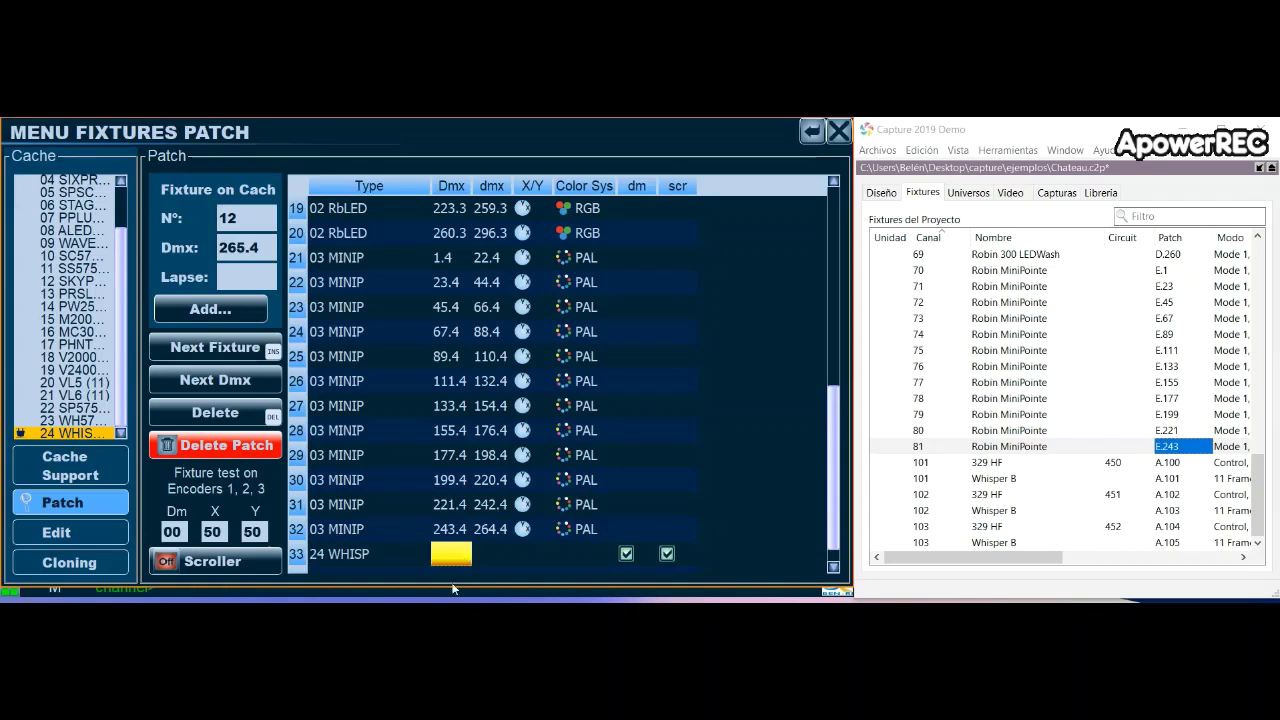
click(1170, 478)
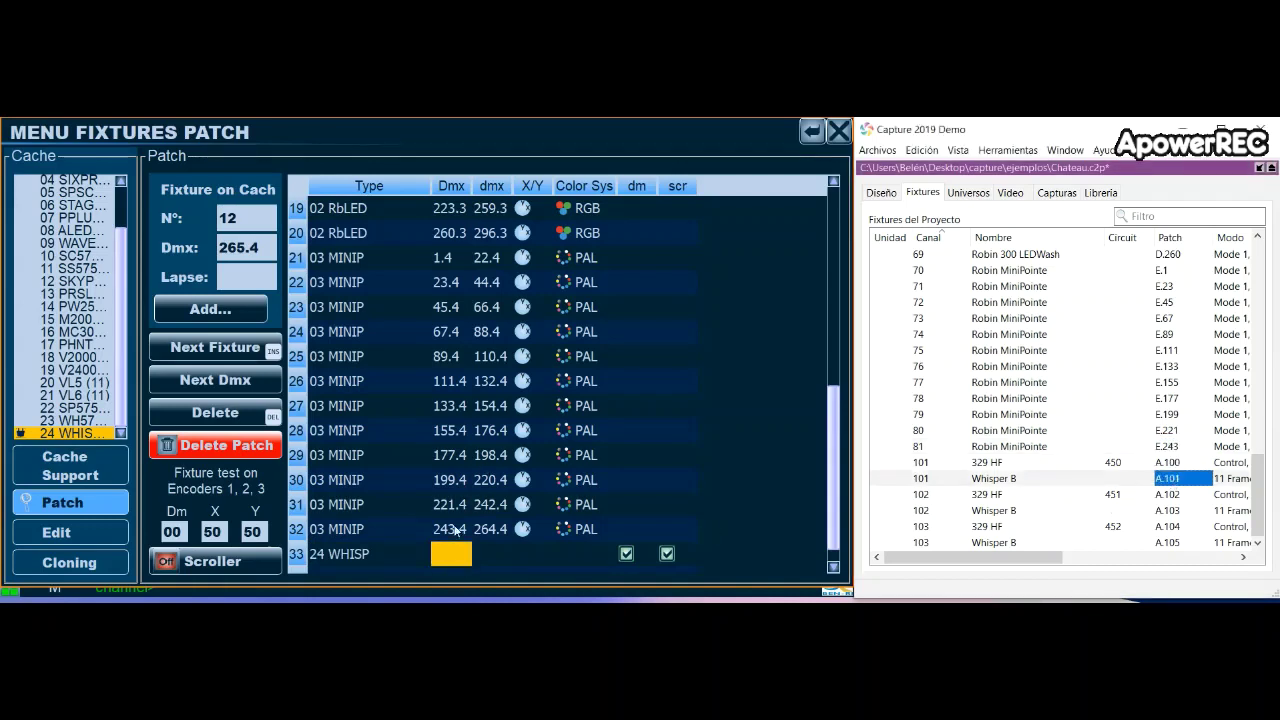
click(448, 556)
text(10.)
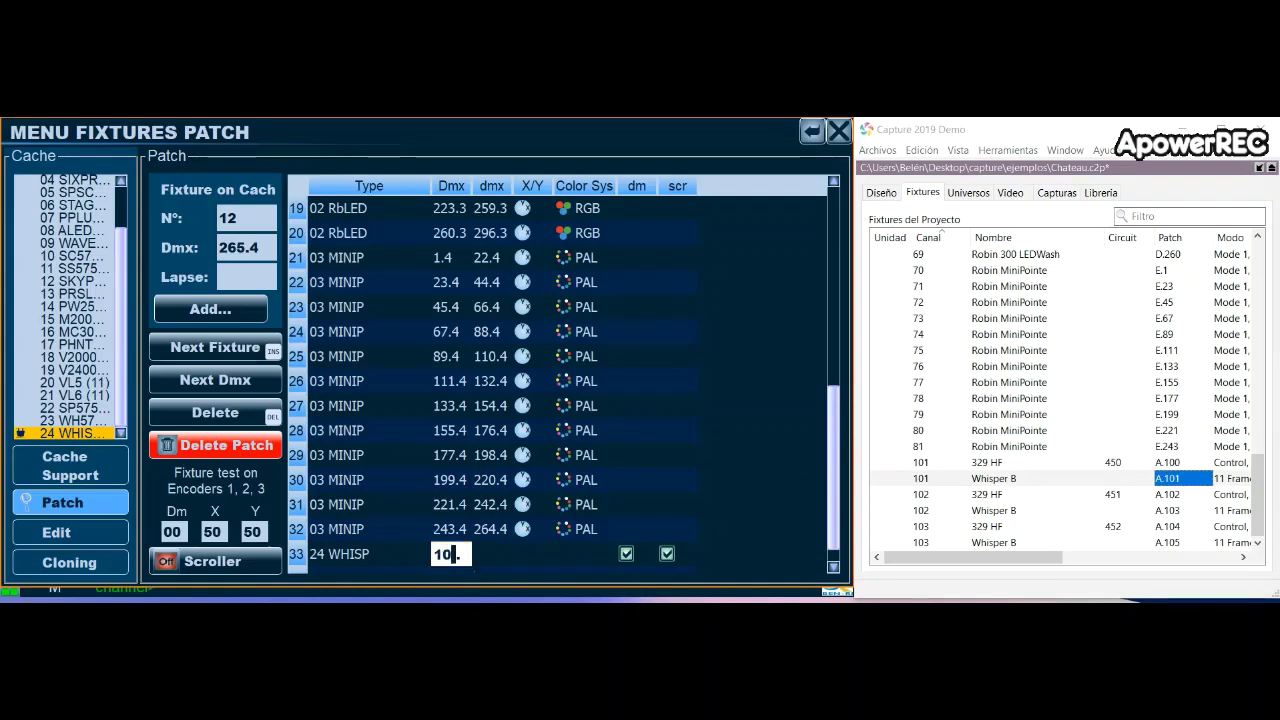
text(1.1)
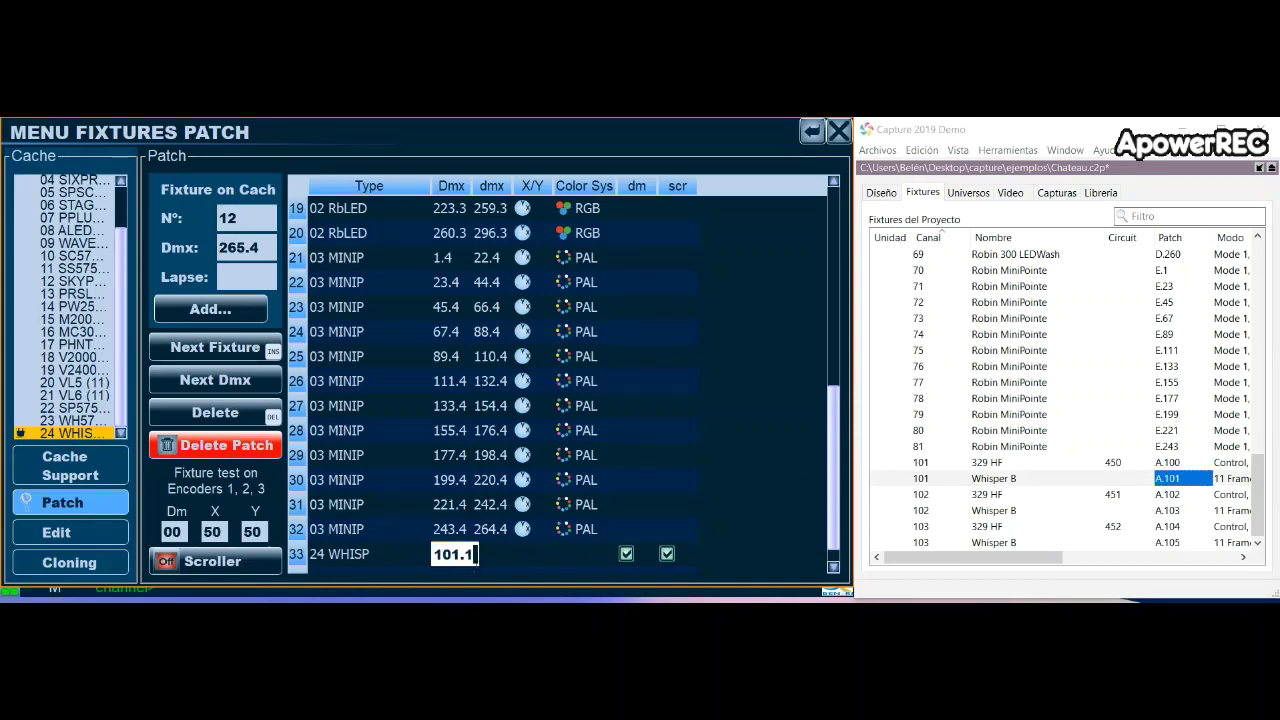
key(Return)
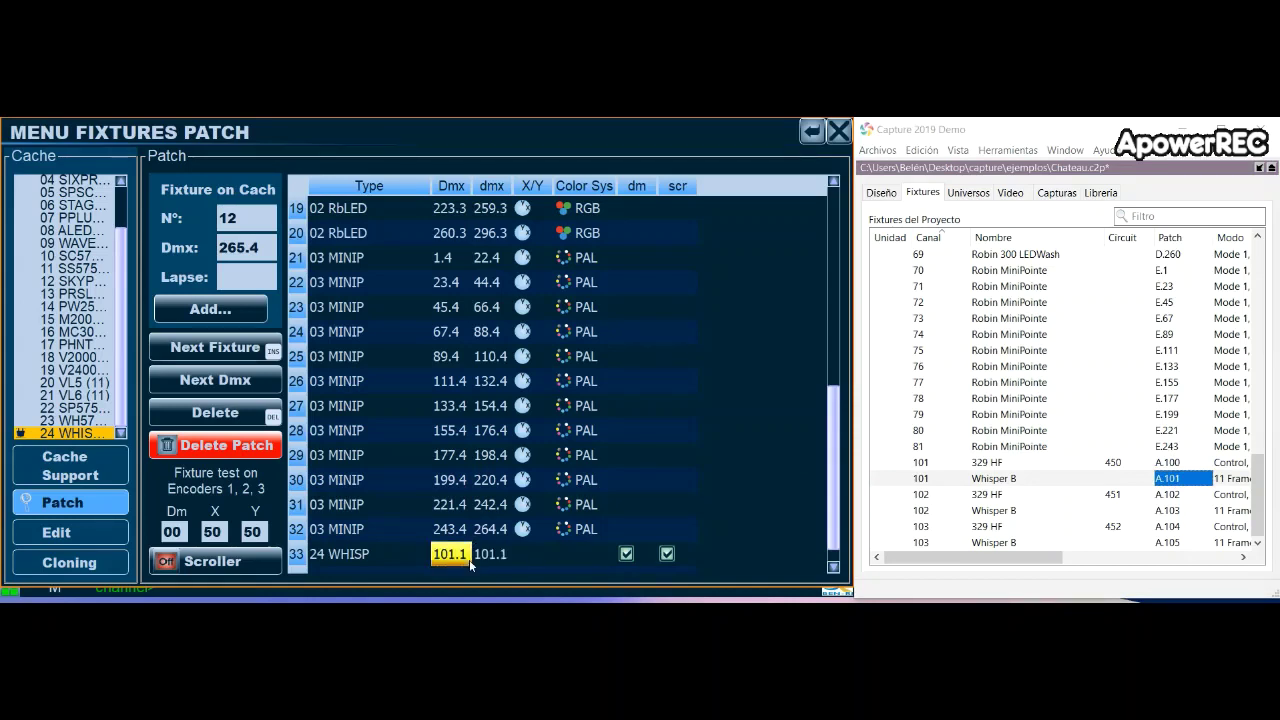
Assign type 24 WHISP to fixture 34 and patch it at DMX 103.1.
click(331, 578)
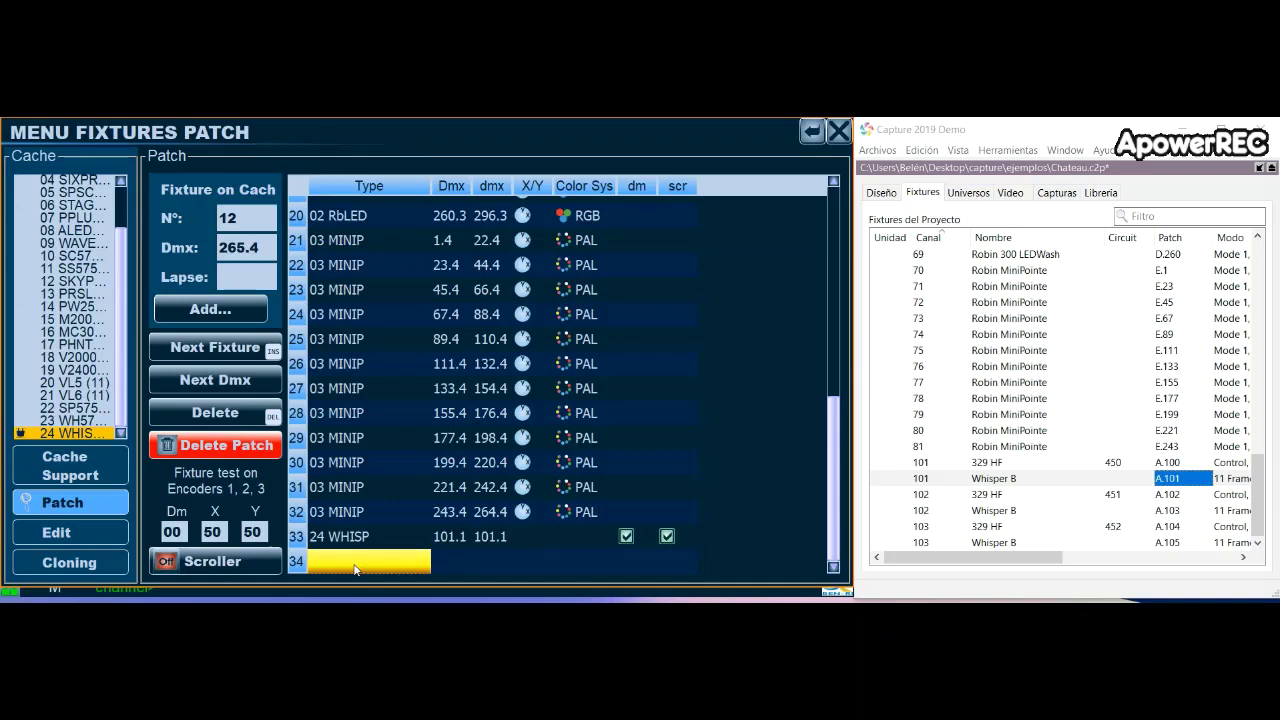
text(24)
key(Return)
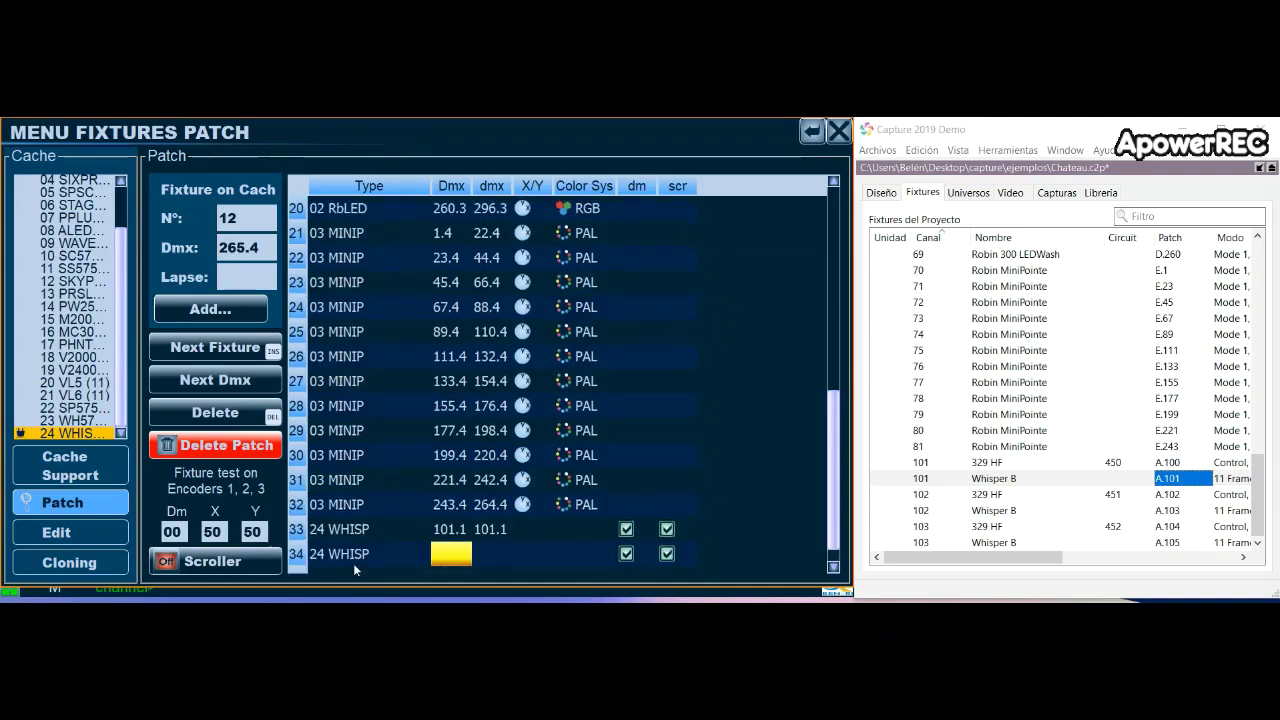
text(103.1)
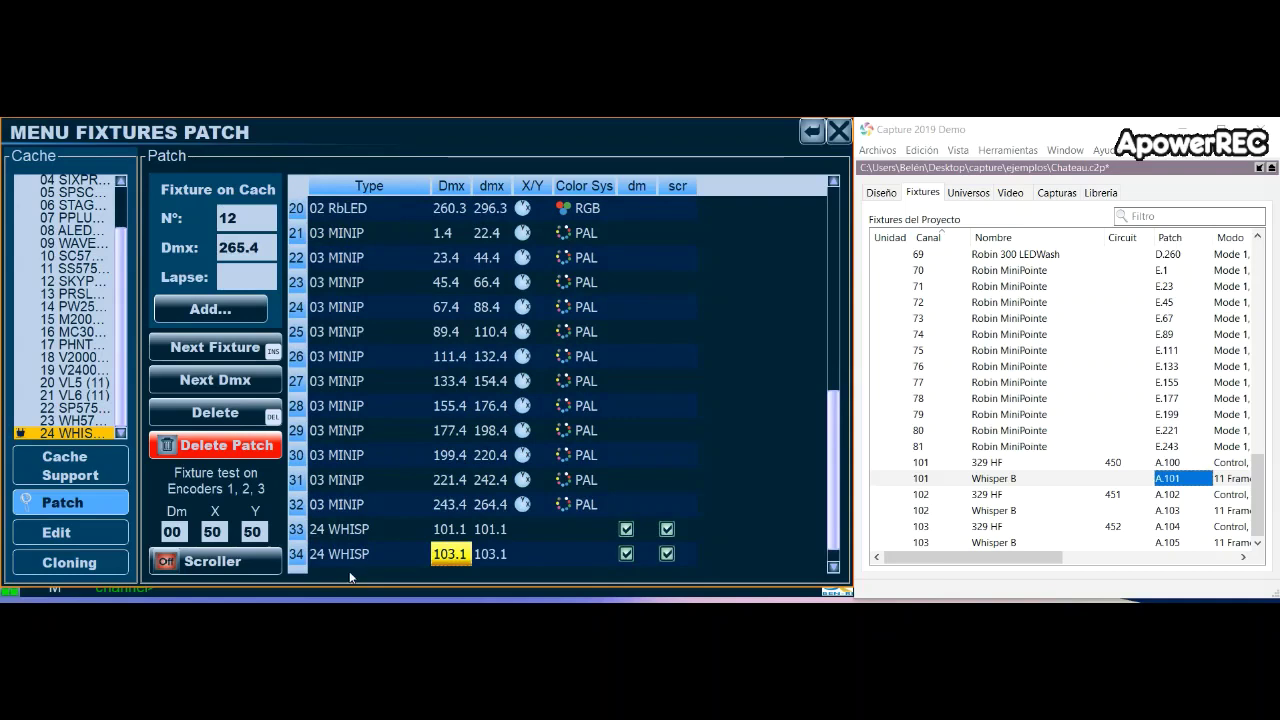
key(Return)
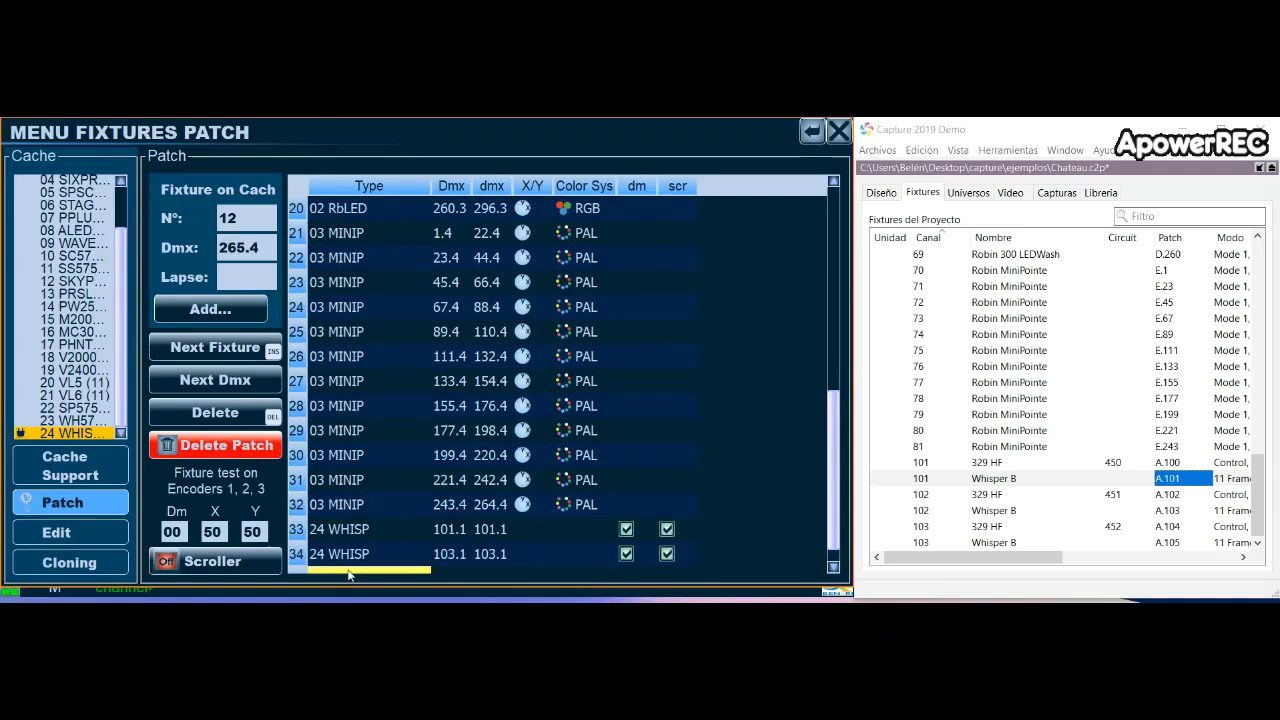
Assign type 24 WHISP to fixture 35 and patch it at DMX 105.1.
text(24)
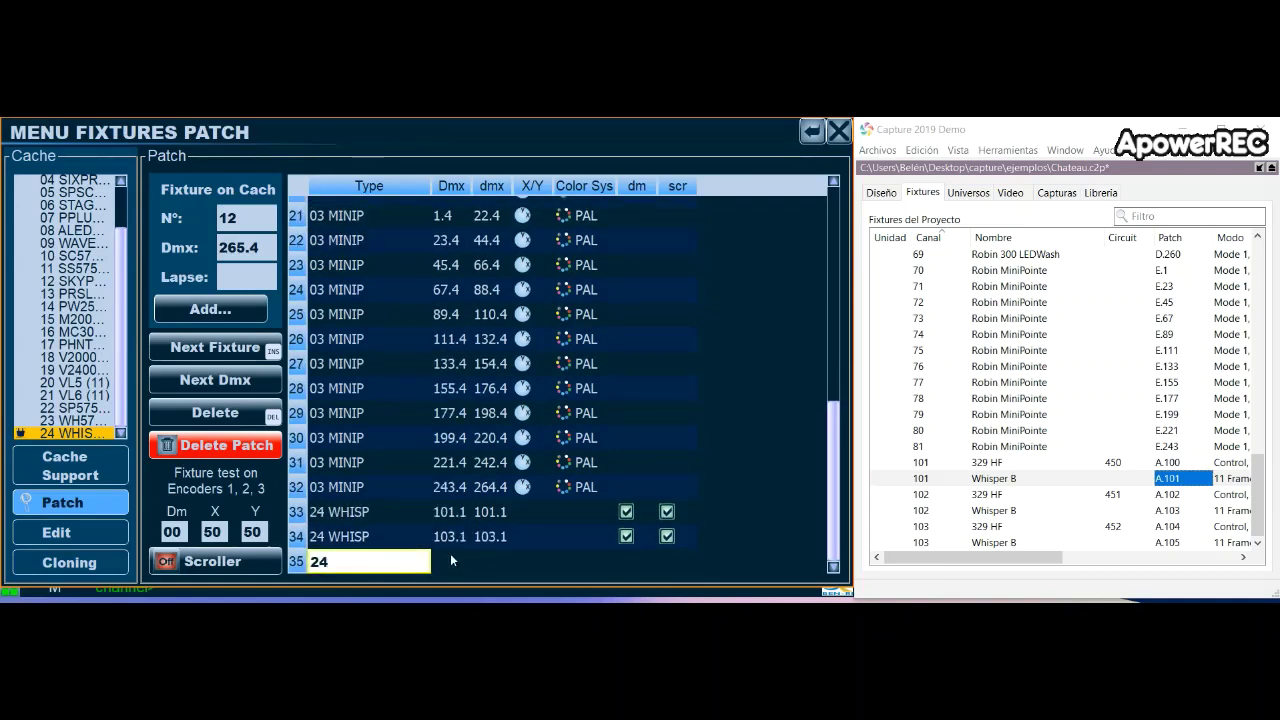
key(Return)
text(1)
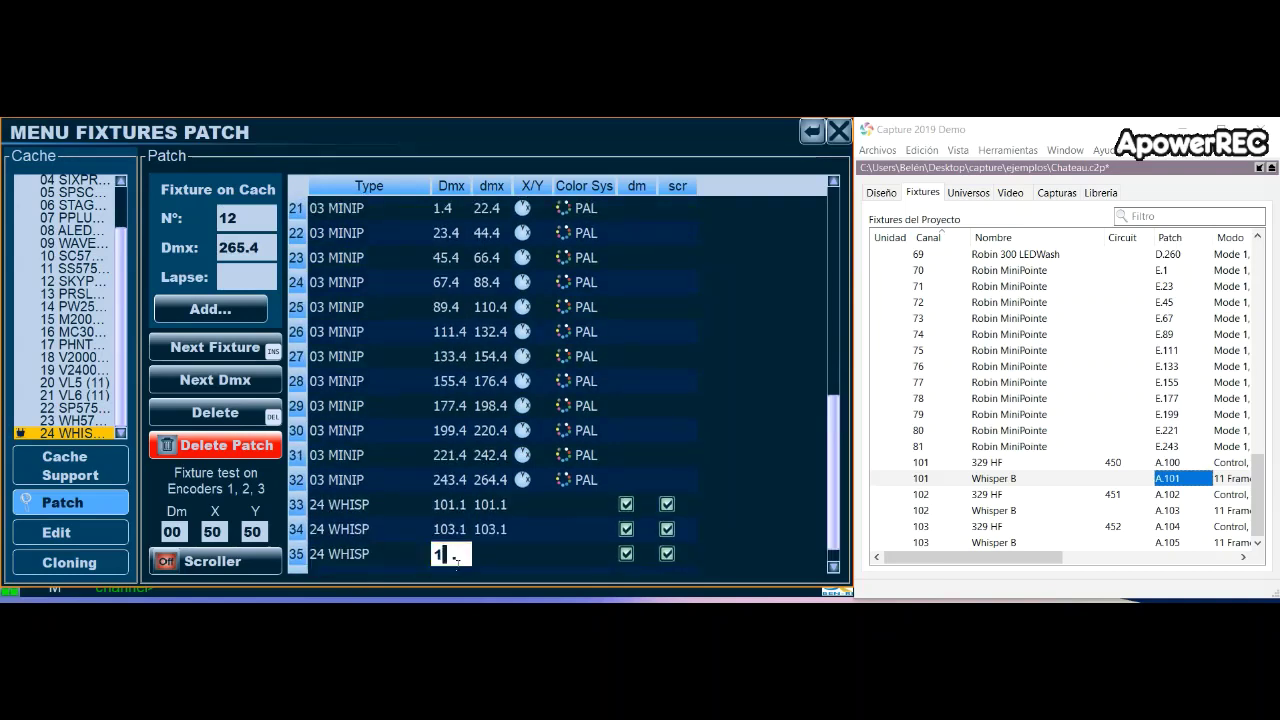
text(05.1)
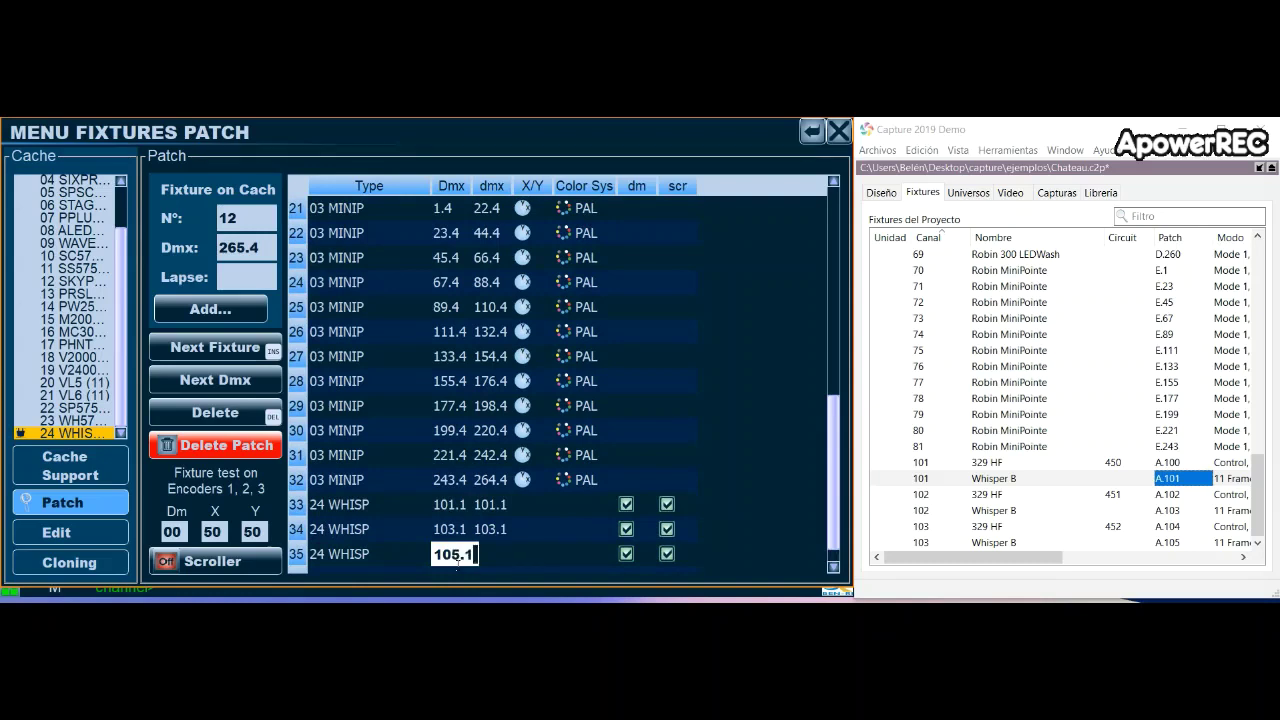
key(Return)
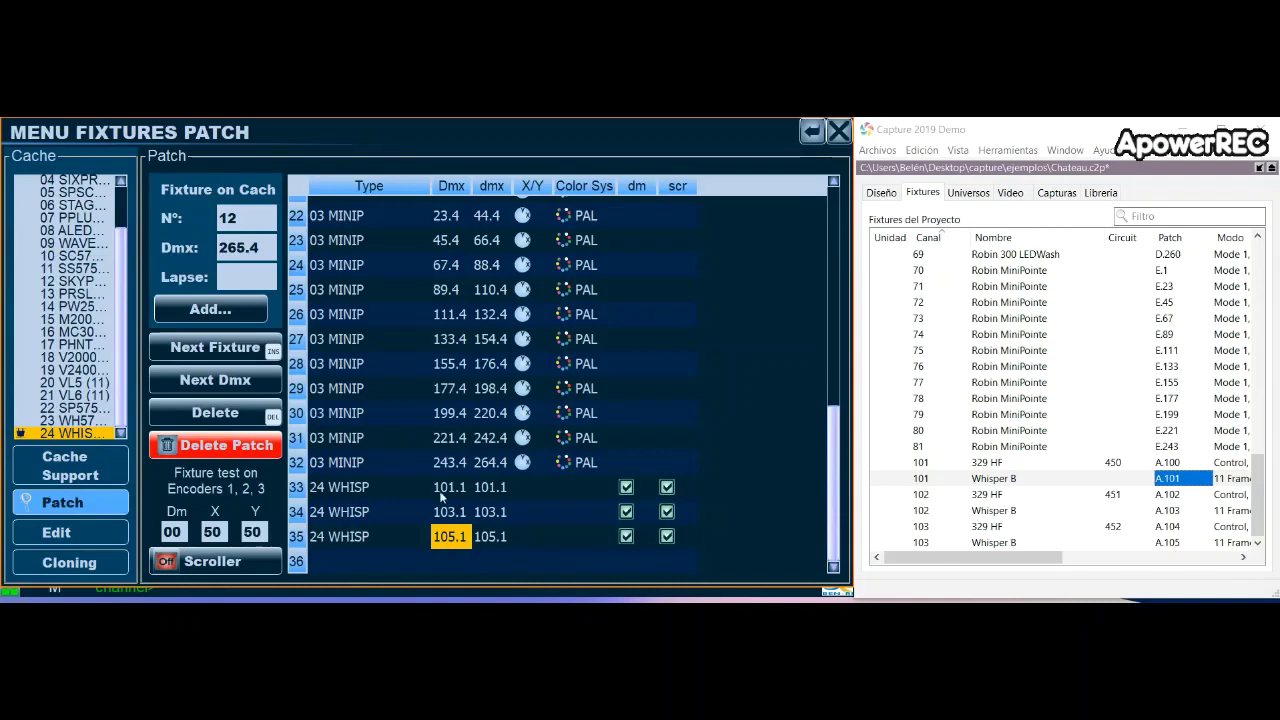
Review the WHISP type's Scroller and Dimmer parameters, including the dimmer's channel setting, and return to the patch.
click(62, 530)
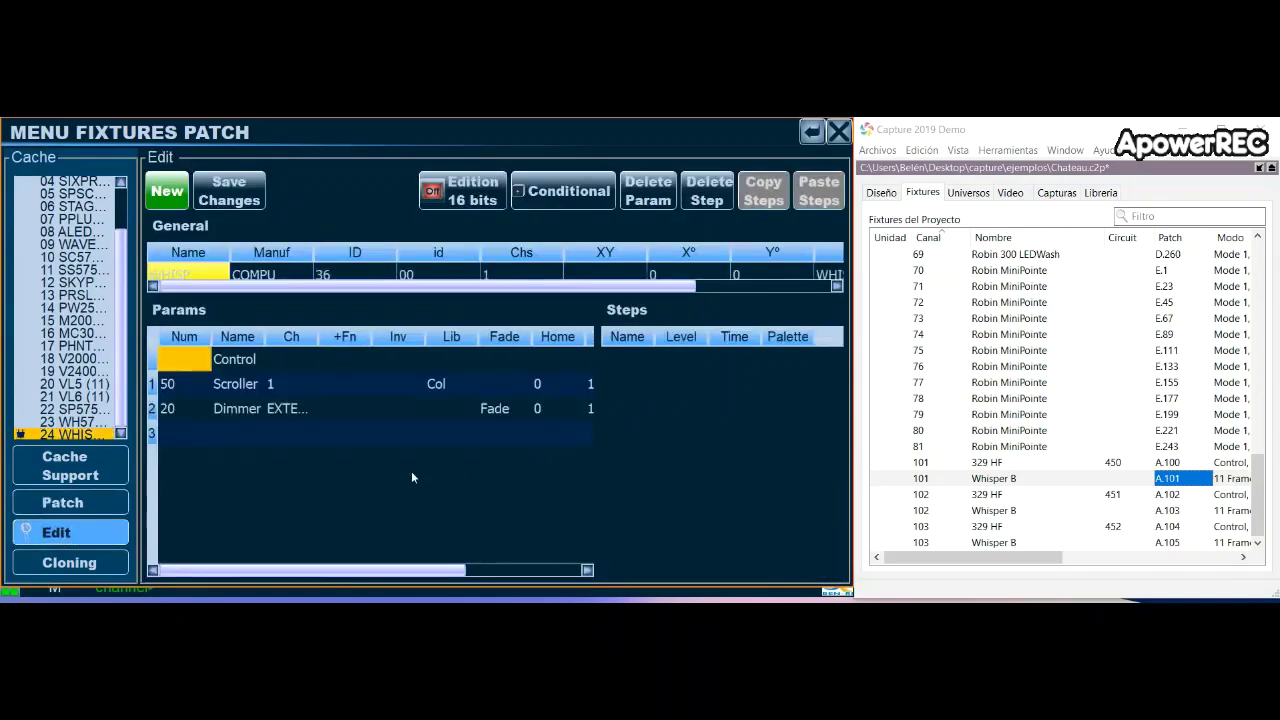
click(242, 388)
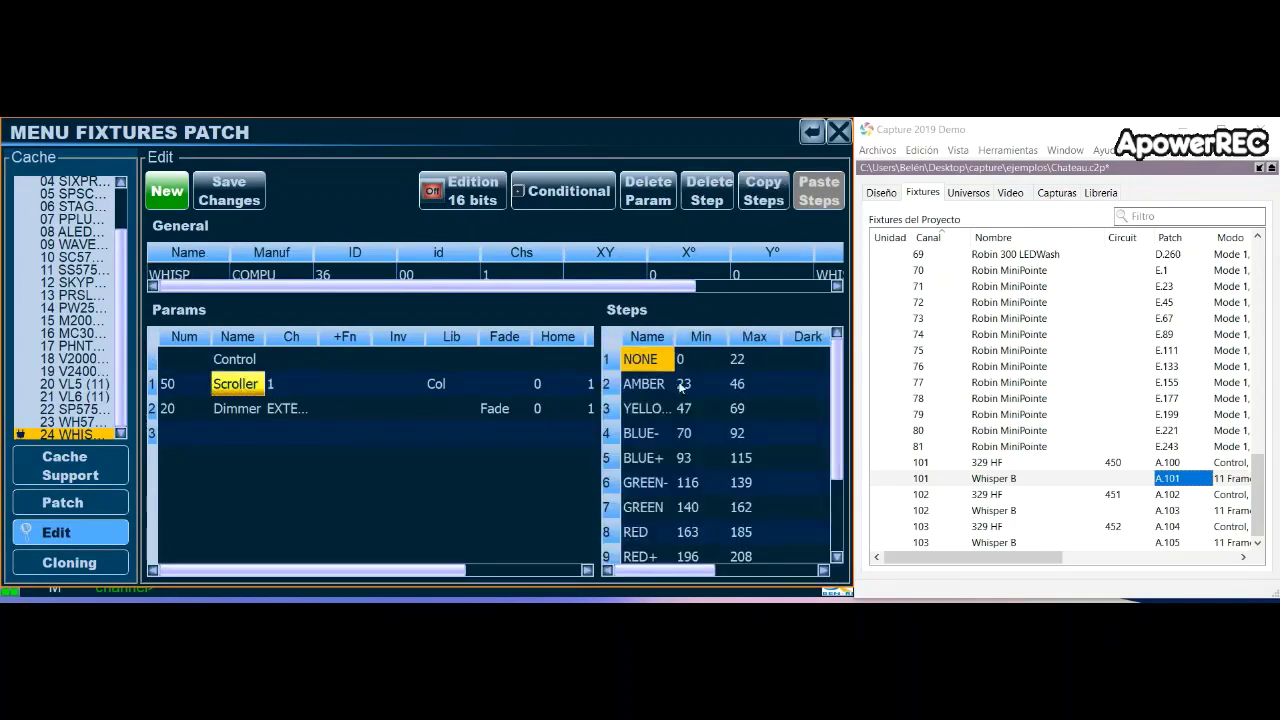
click(251, 412)
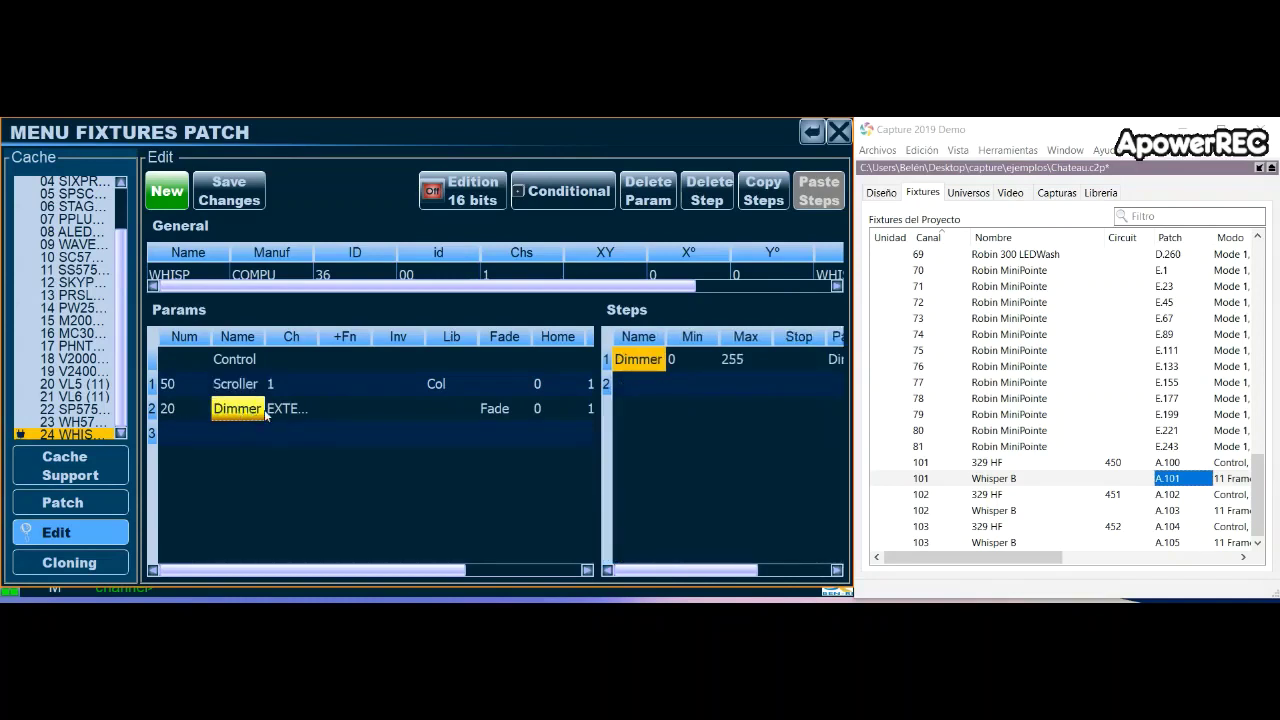
click(300, 410)
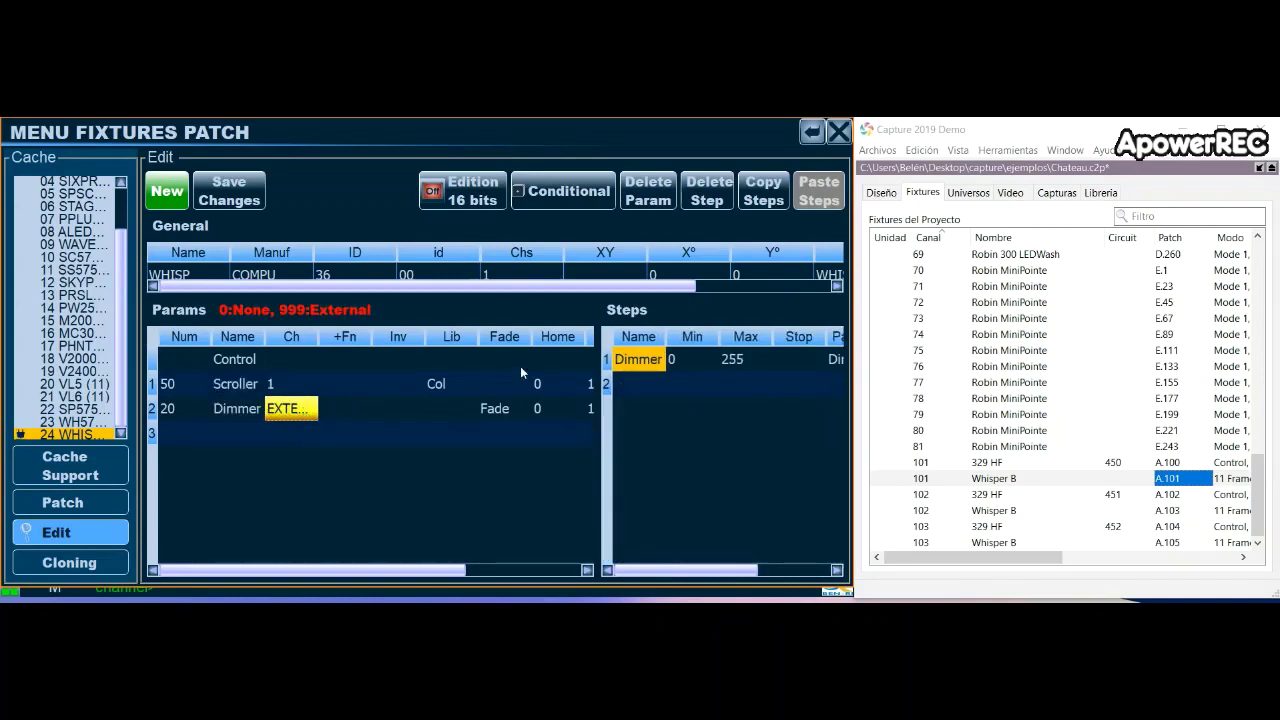
click(63, 503)
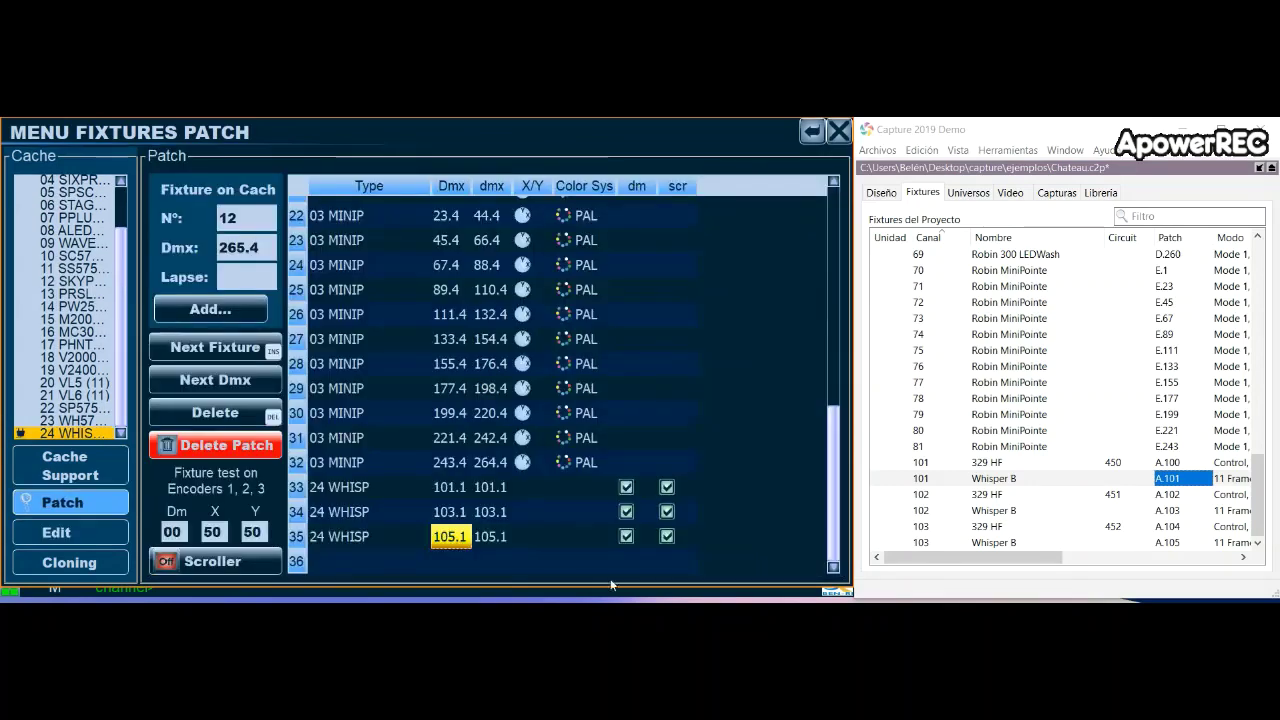
Set fixture 33's external dimmer address to 100.1 to match Capture's first 329 HF, and widen the dm column.
click(579, 489)
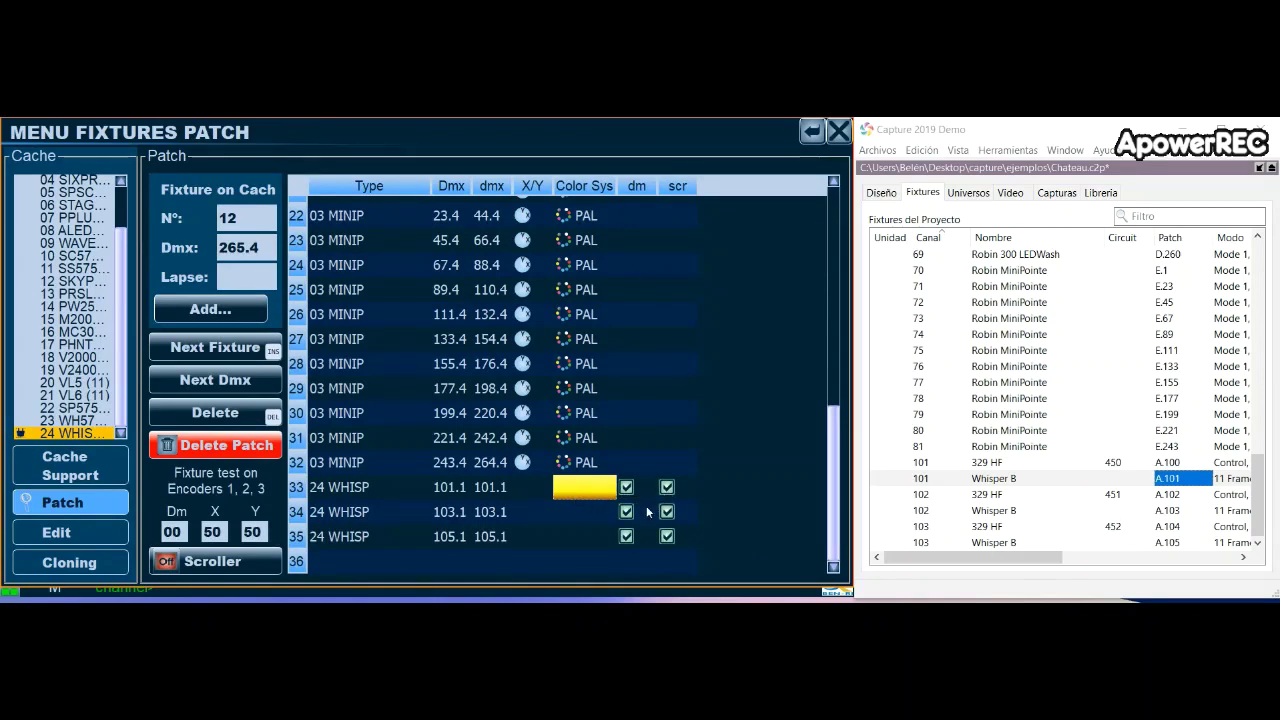
click(1188, 464)
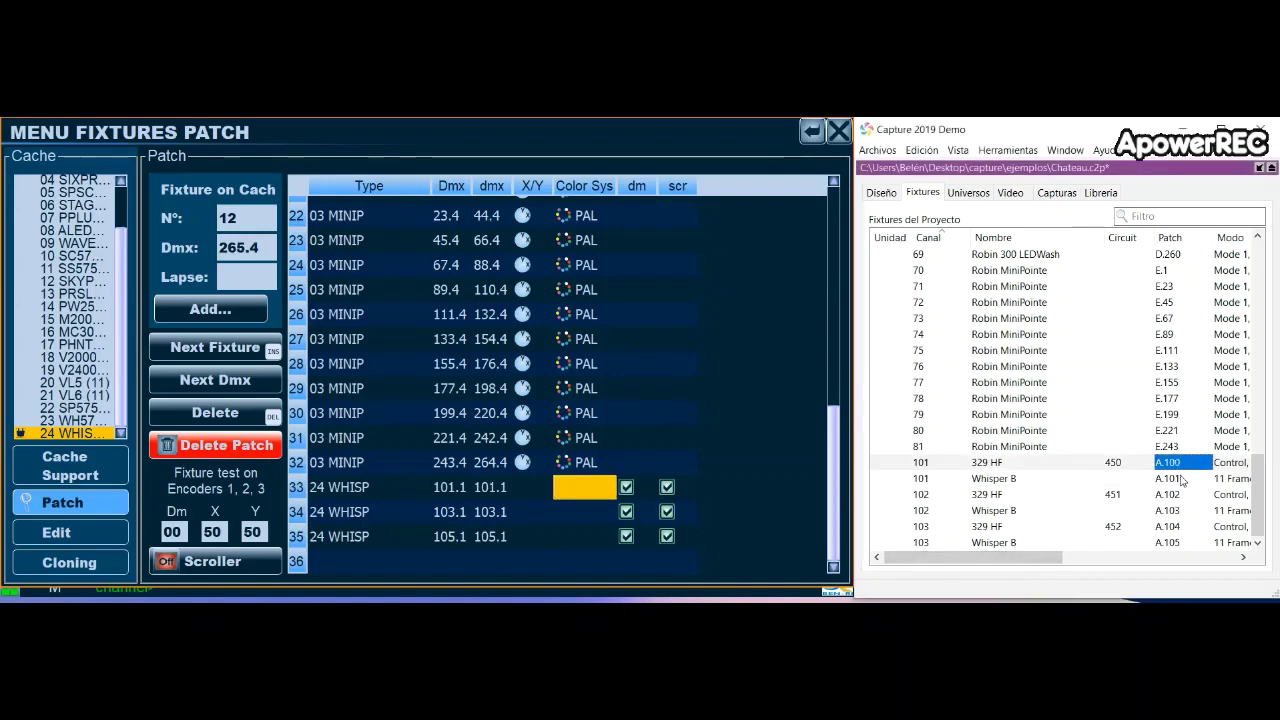
click(598, 497)
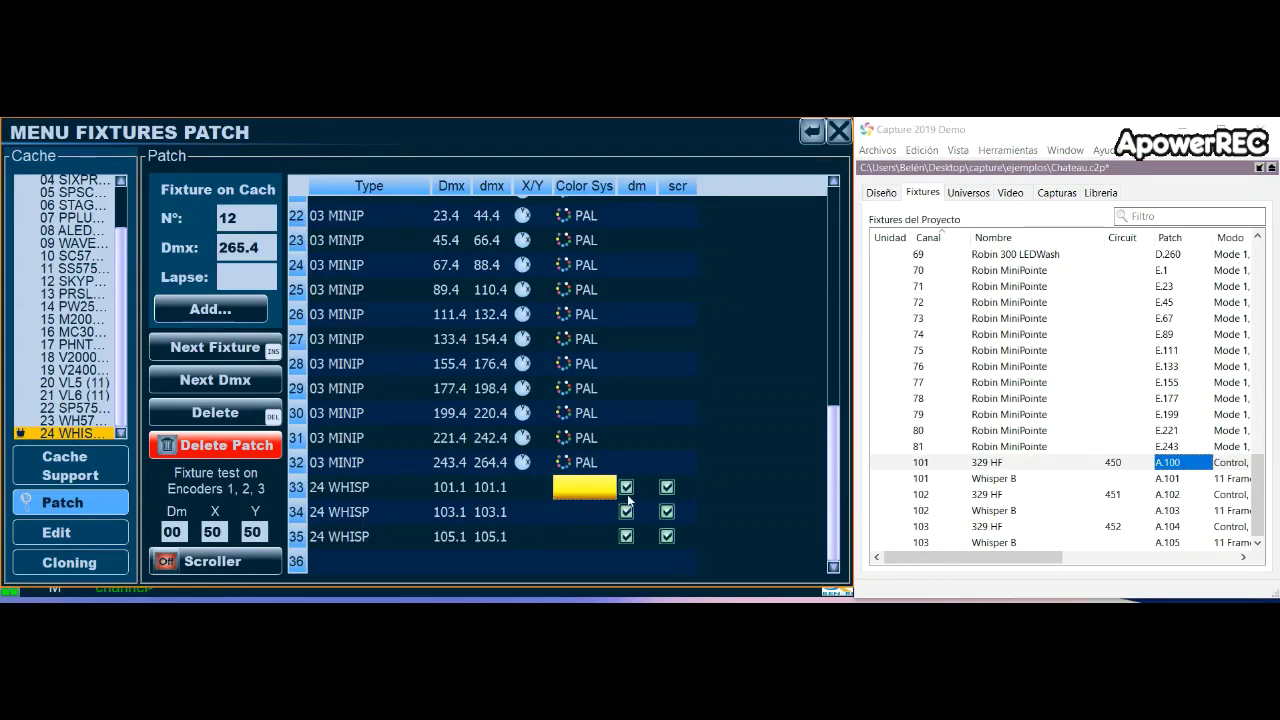
click(664, 487)
text(100.)
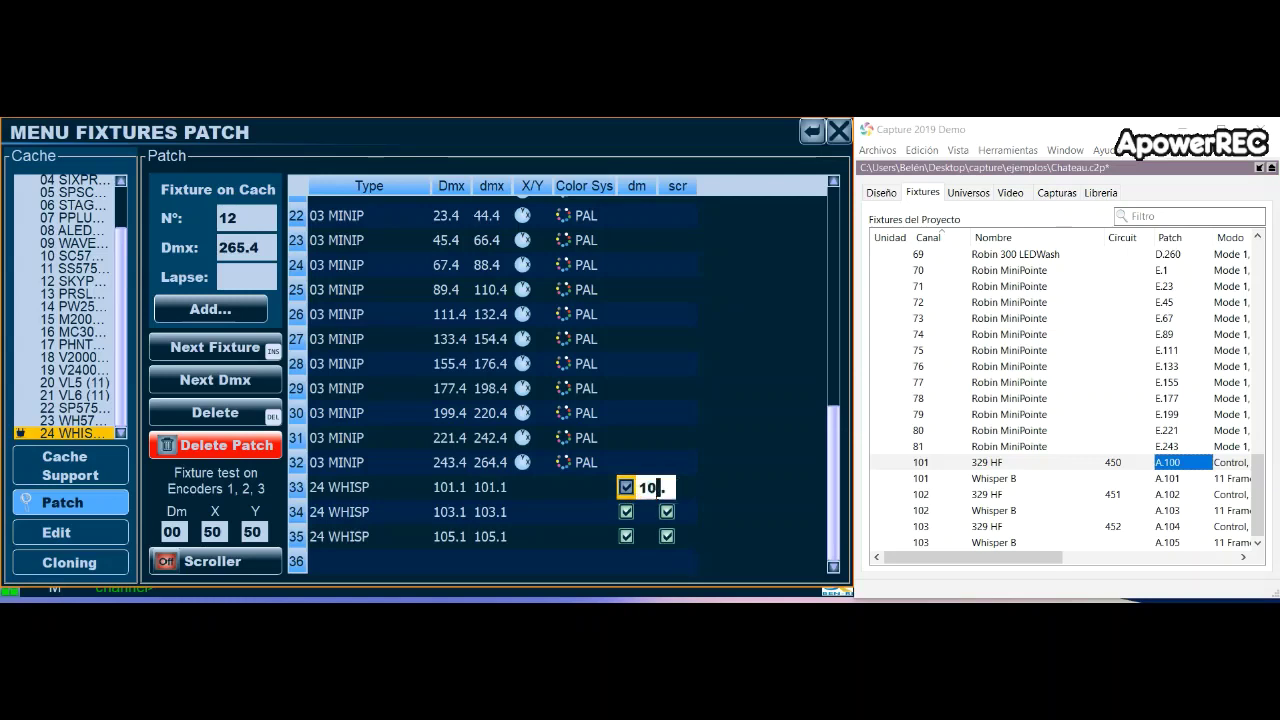
text(1)
key(Return)
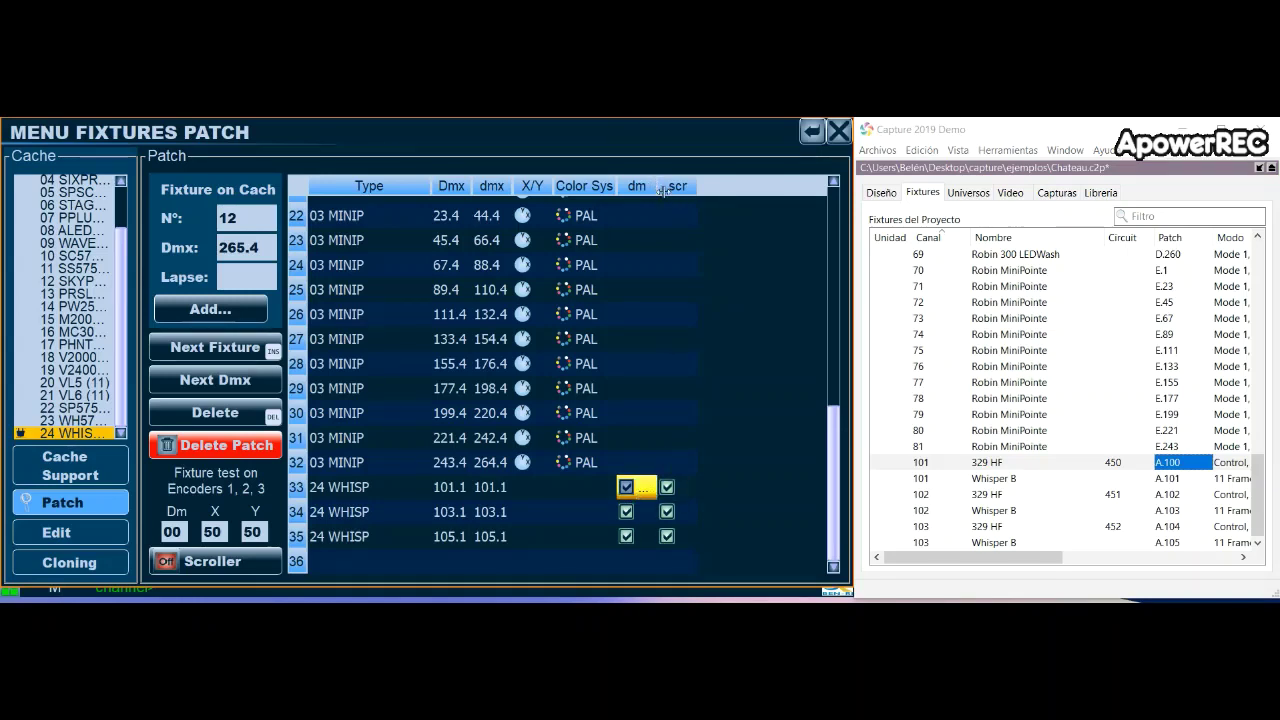
drag(662, 192, 762, 198)
Set the external dimmer address of fixture 34 to 102.1.
click(650, 515)
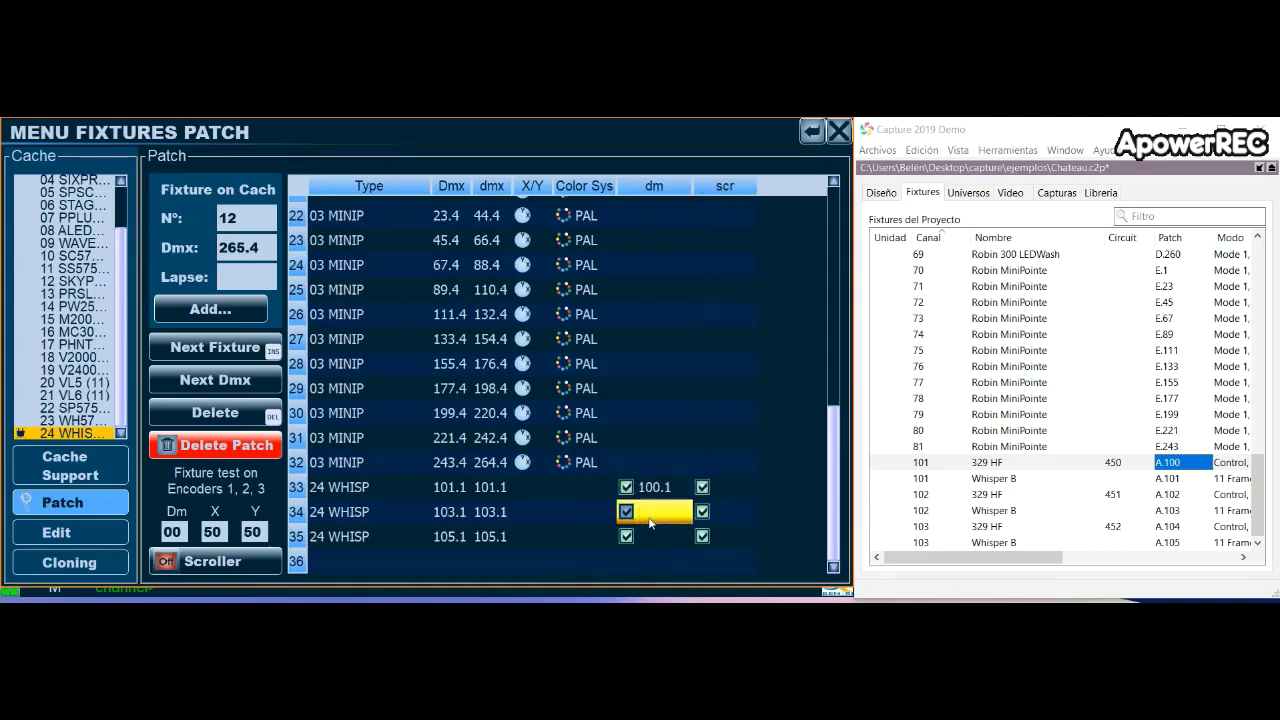
text(102.1)
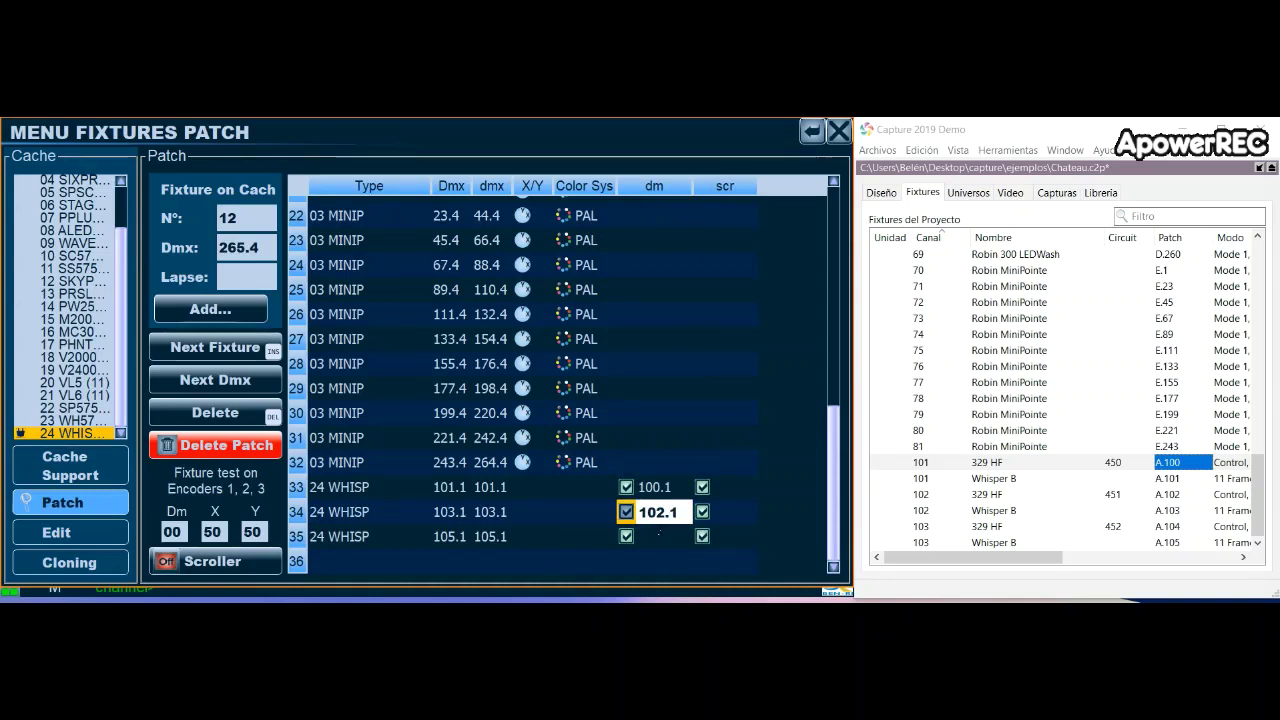
key(Return)
Check the last 329 HF in Capture's fixture list and set fixture 35's external dimmer address to 104.1.
click(650, 537)
text(104.)
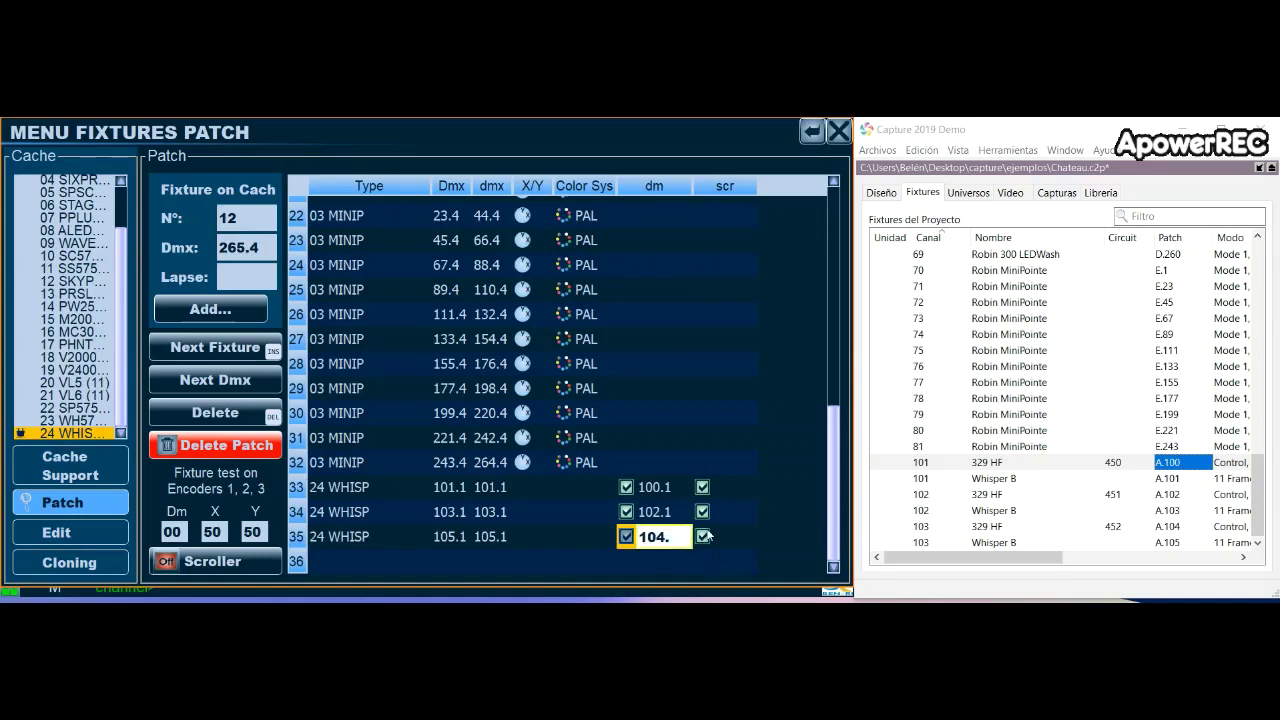
key(Left)
key(BackSpace)
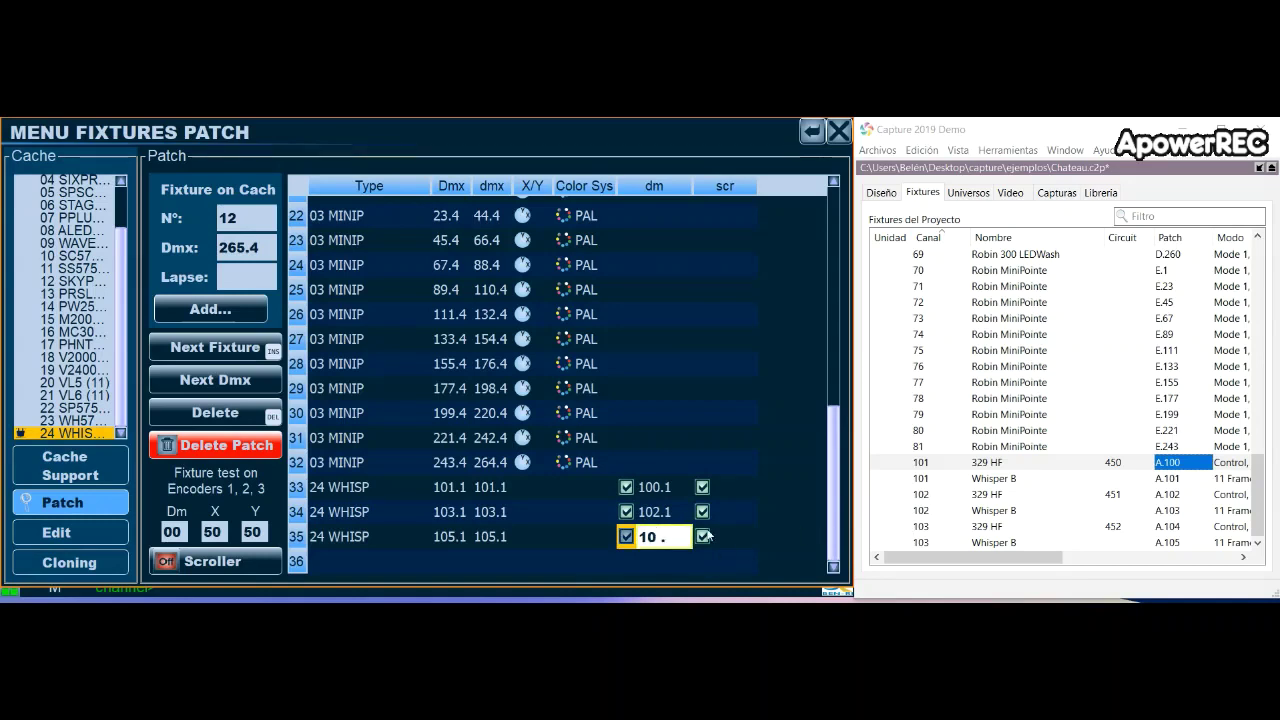
click(1005, 527)
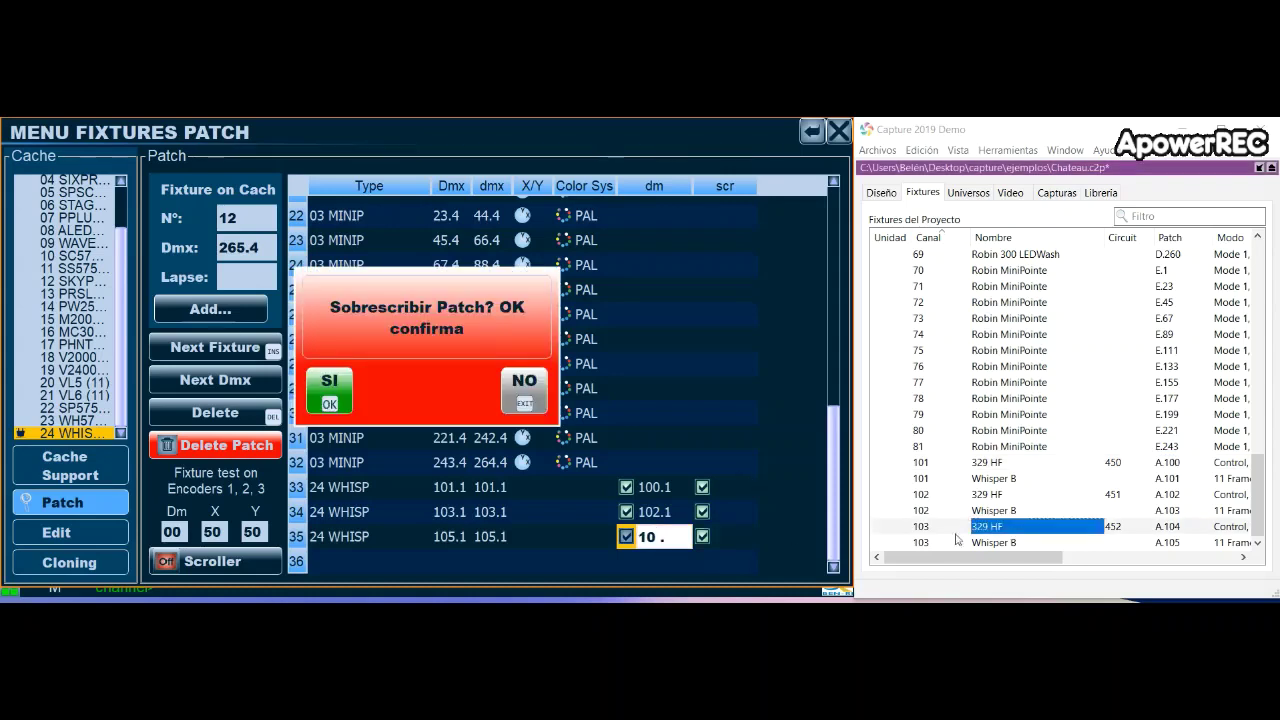
click(524, 398)
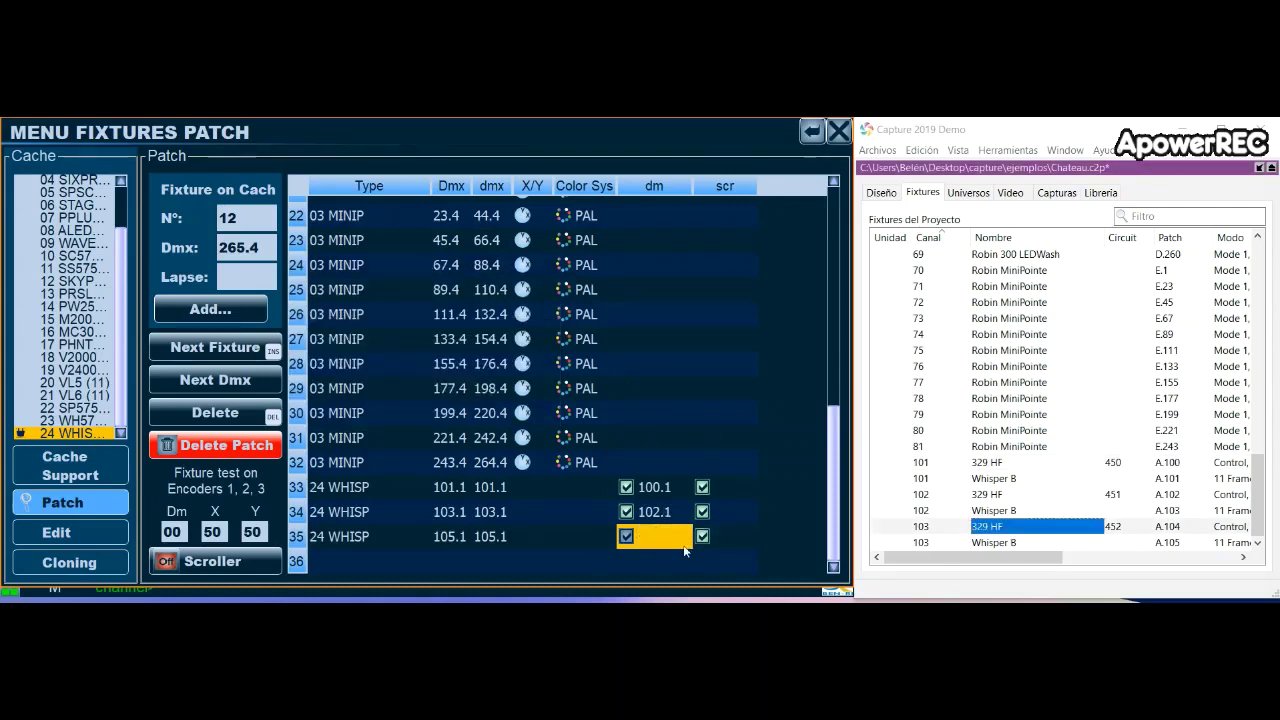
text(4.1)
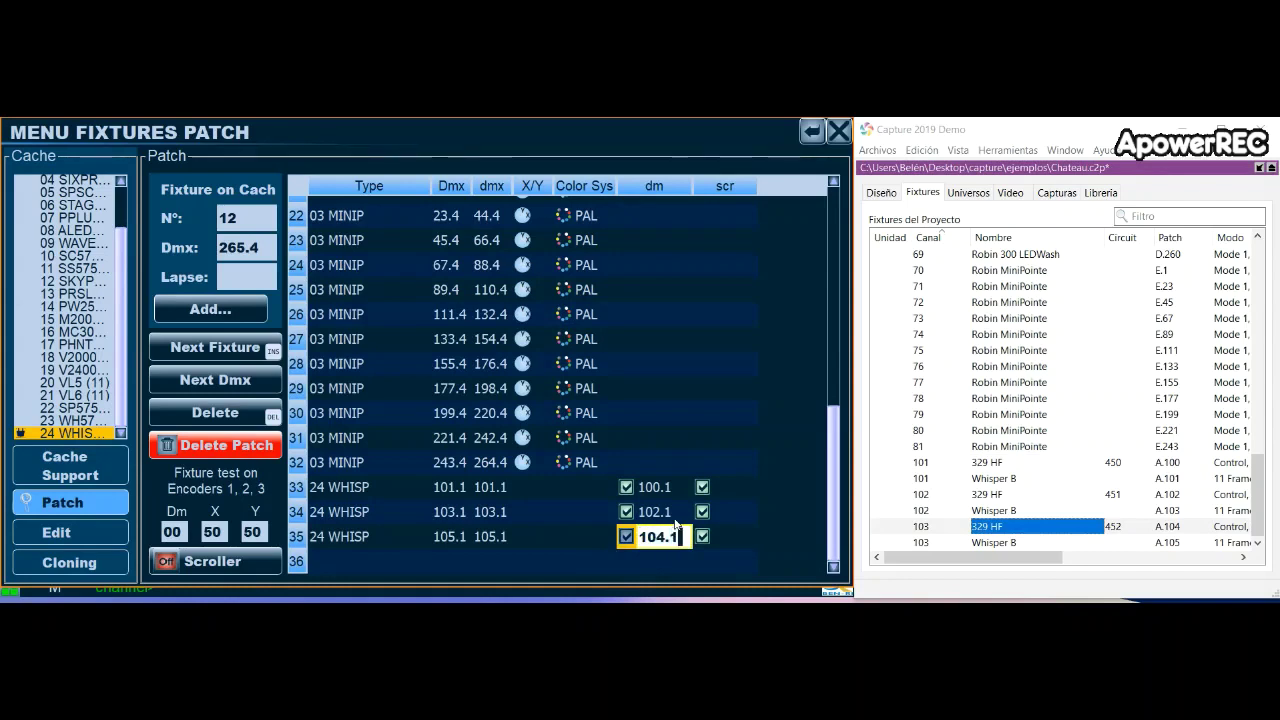
key(Return)
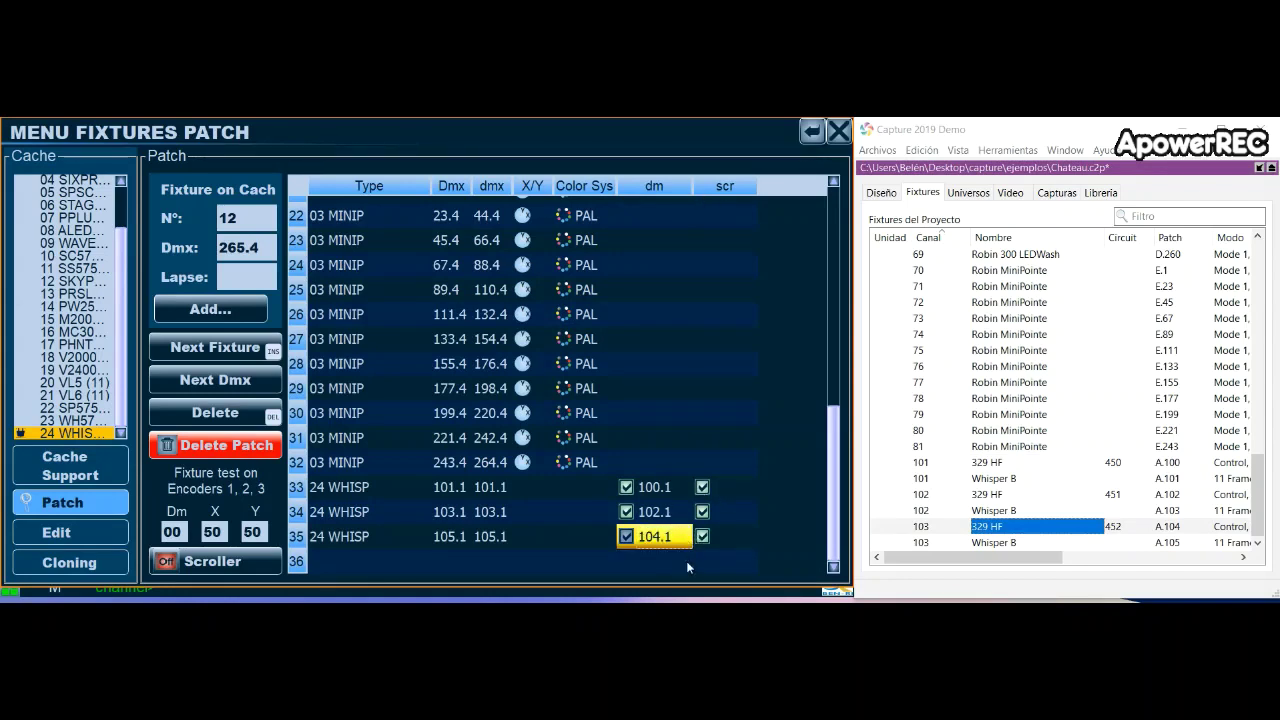
Examine the WHISP scroller table's gel levels and DarkGel row for fixtures 33 to 35, and return to the patch list.
click(538, 489)
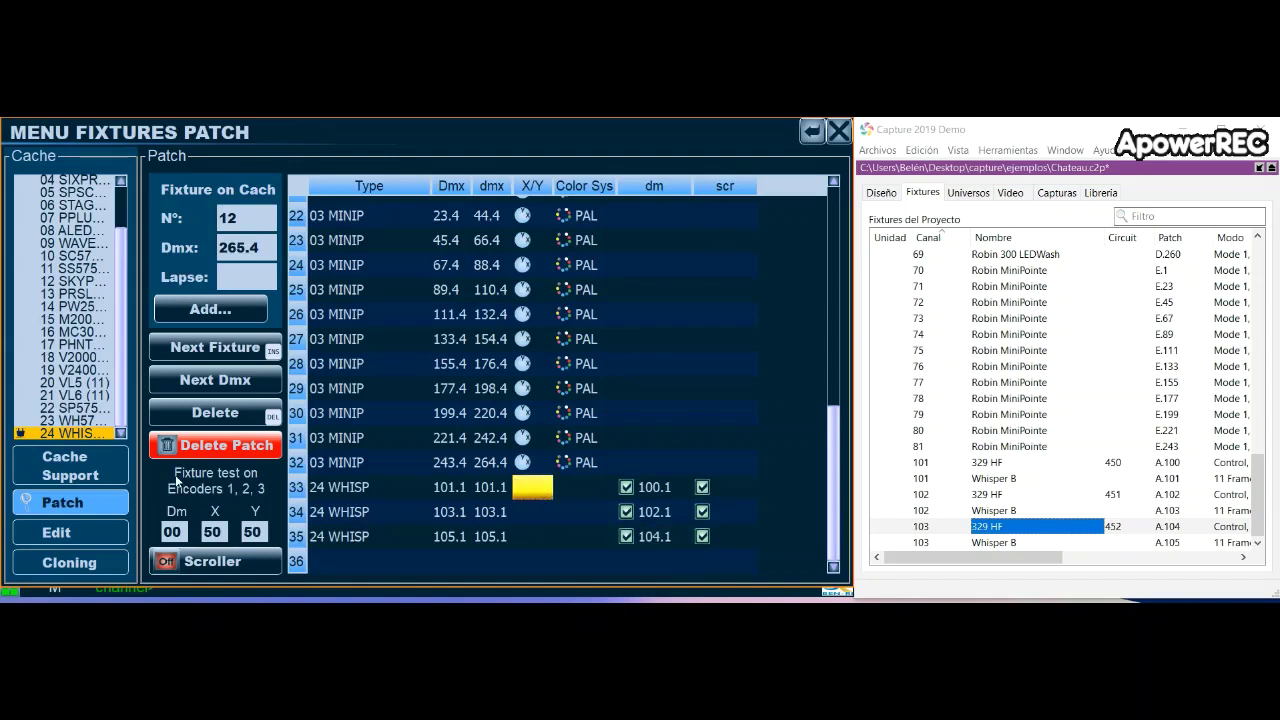
click(215, 562)
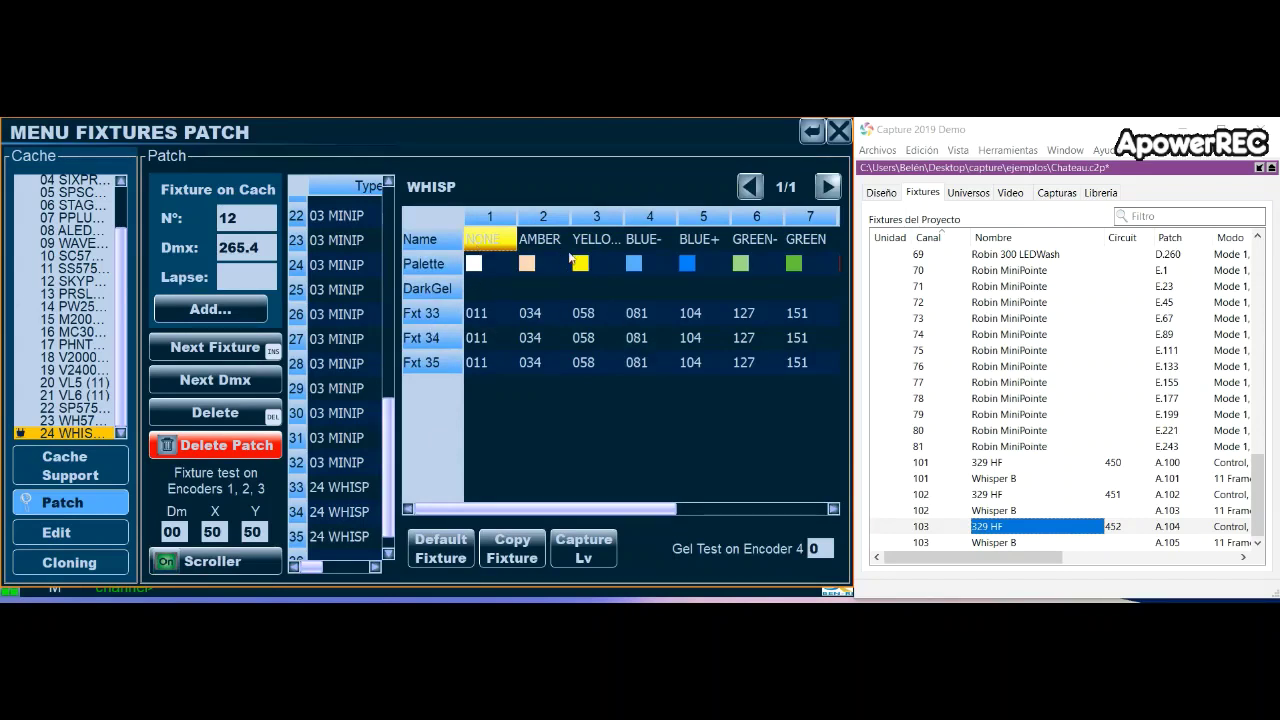
mouse_move(520, 510)
mouse_down()
mouse_move(750, 516)
mouse_move(534, 516)
mouse_up()
click(478, 314)
click(546, 316)
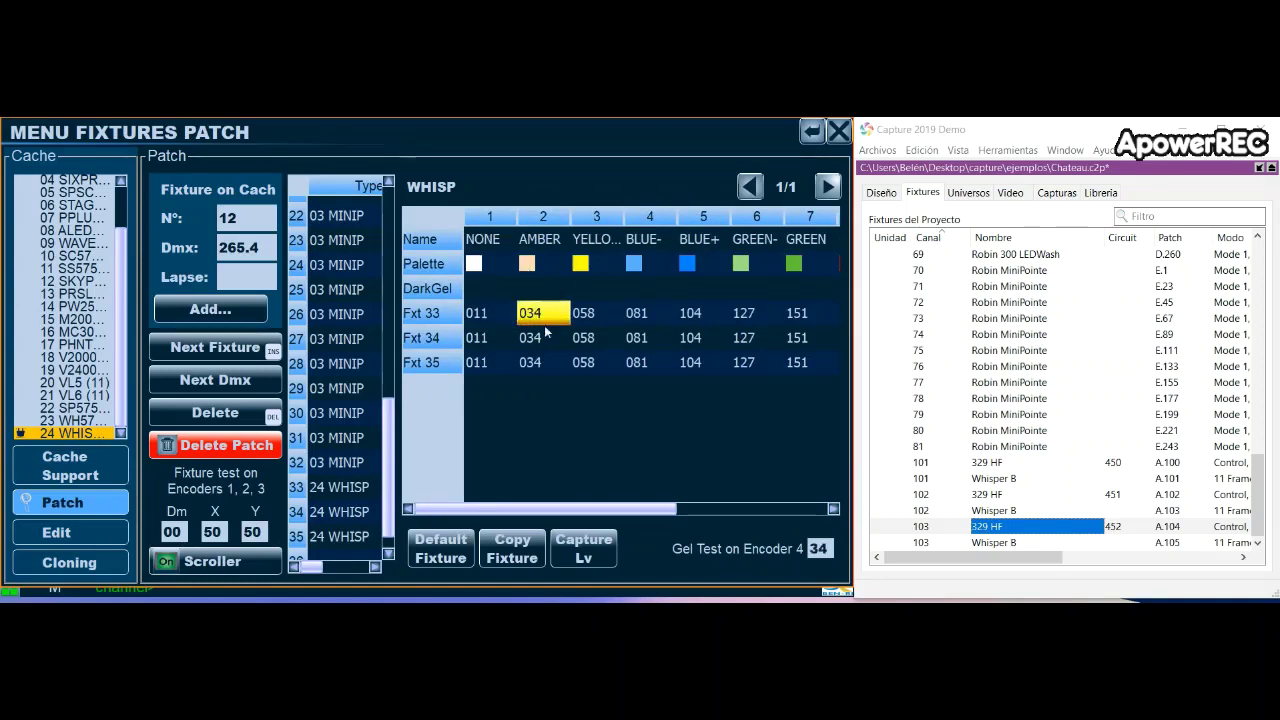
click(499, 290)
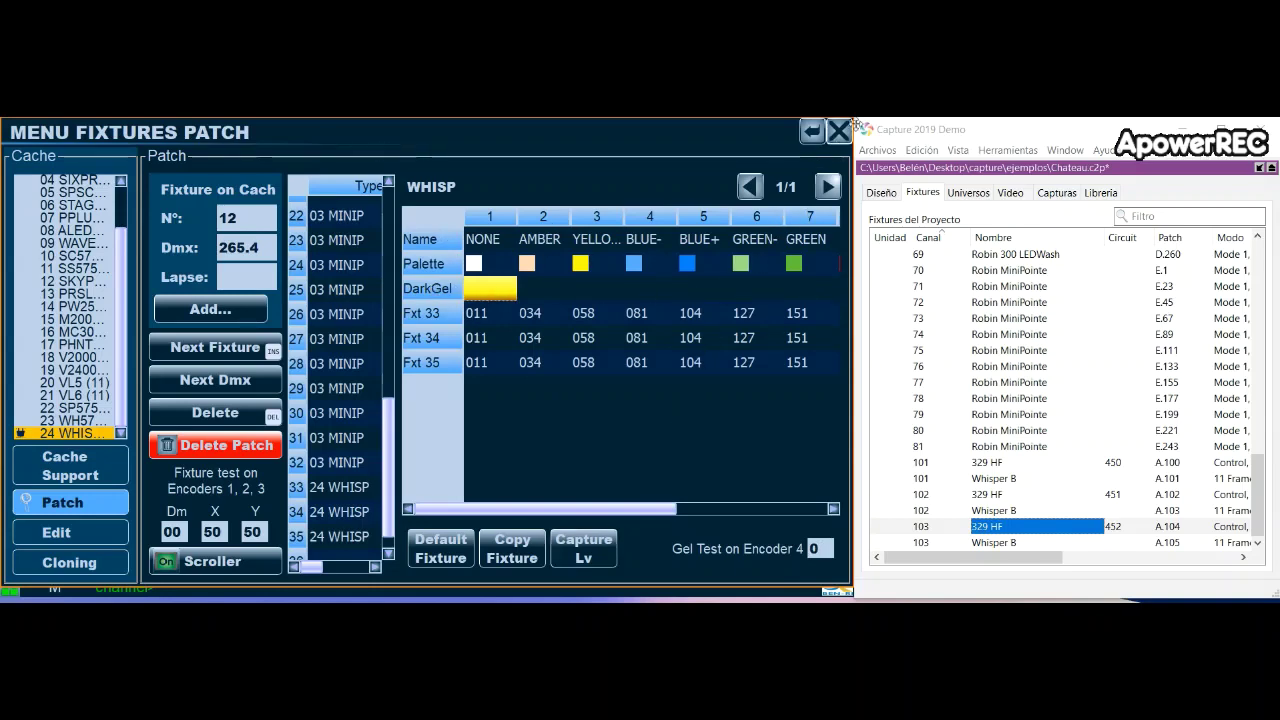
click(222, 561)
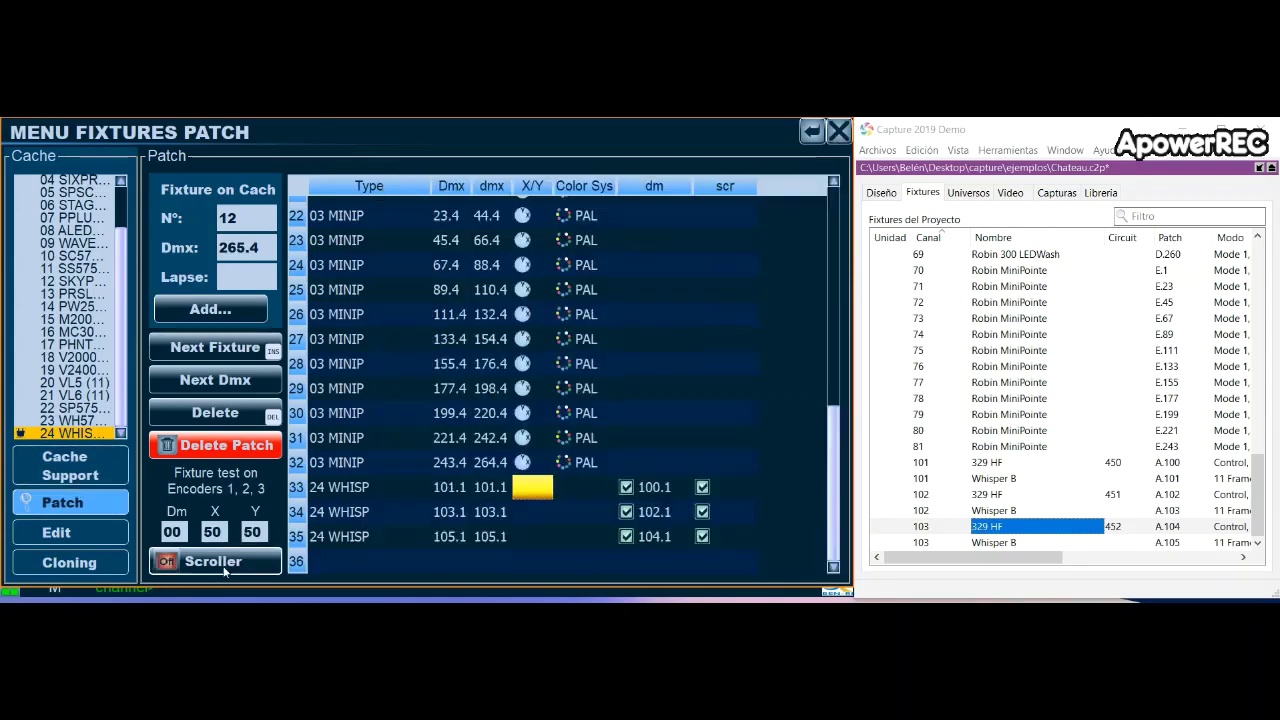
Review the color systems across the patch list and inspect the X/Y orientation options of fixture 1.
scroll(576, 366, up, 5)
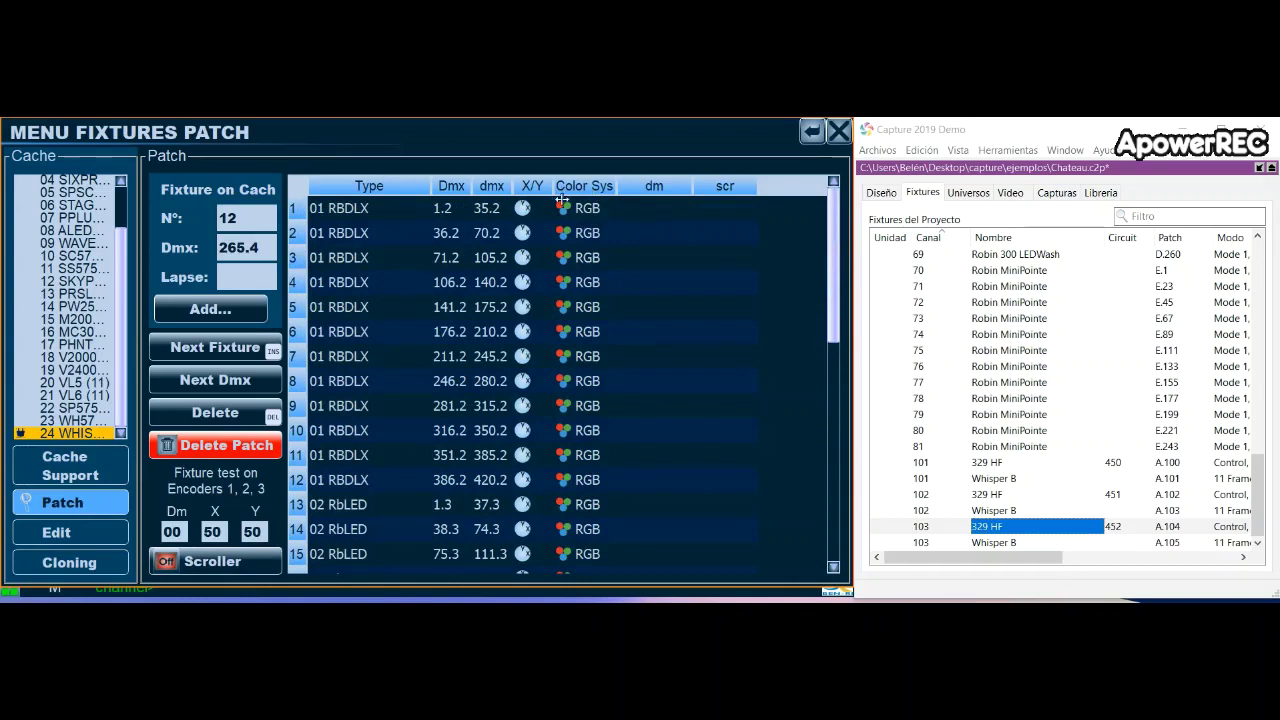
scroll(590, 428, down, 4)
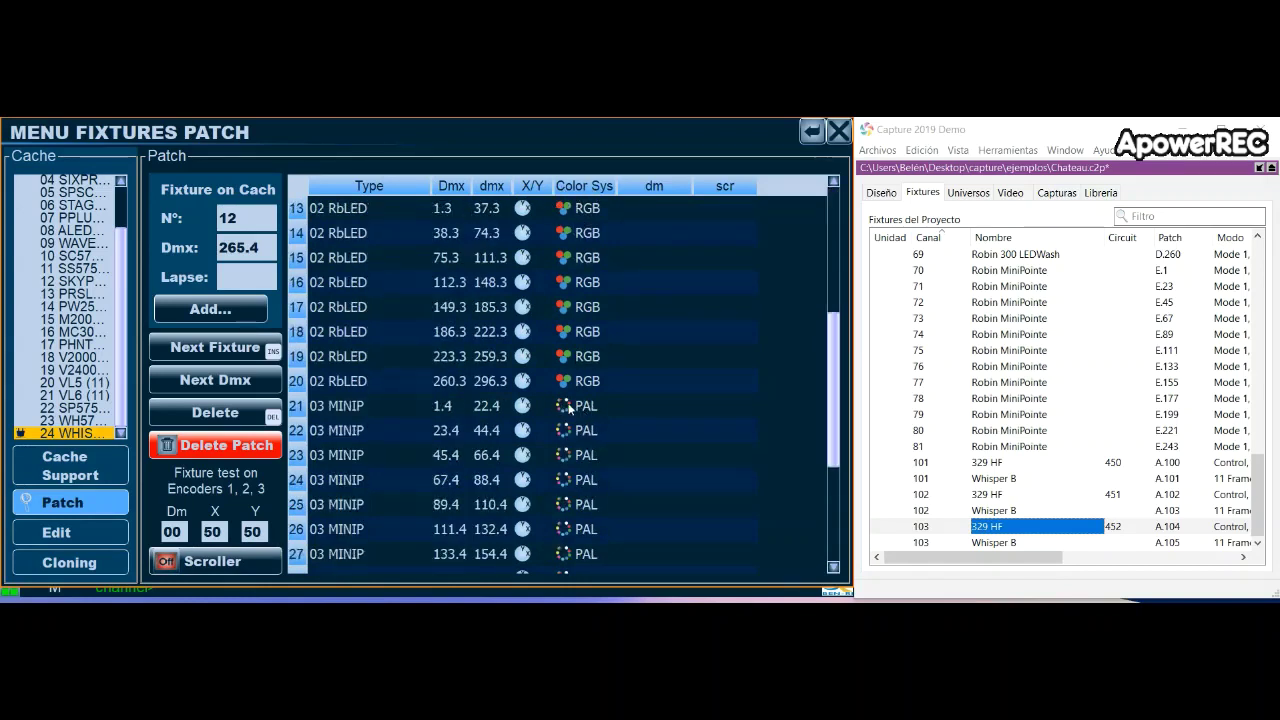
scroll(585, 405, up, 4)
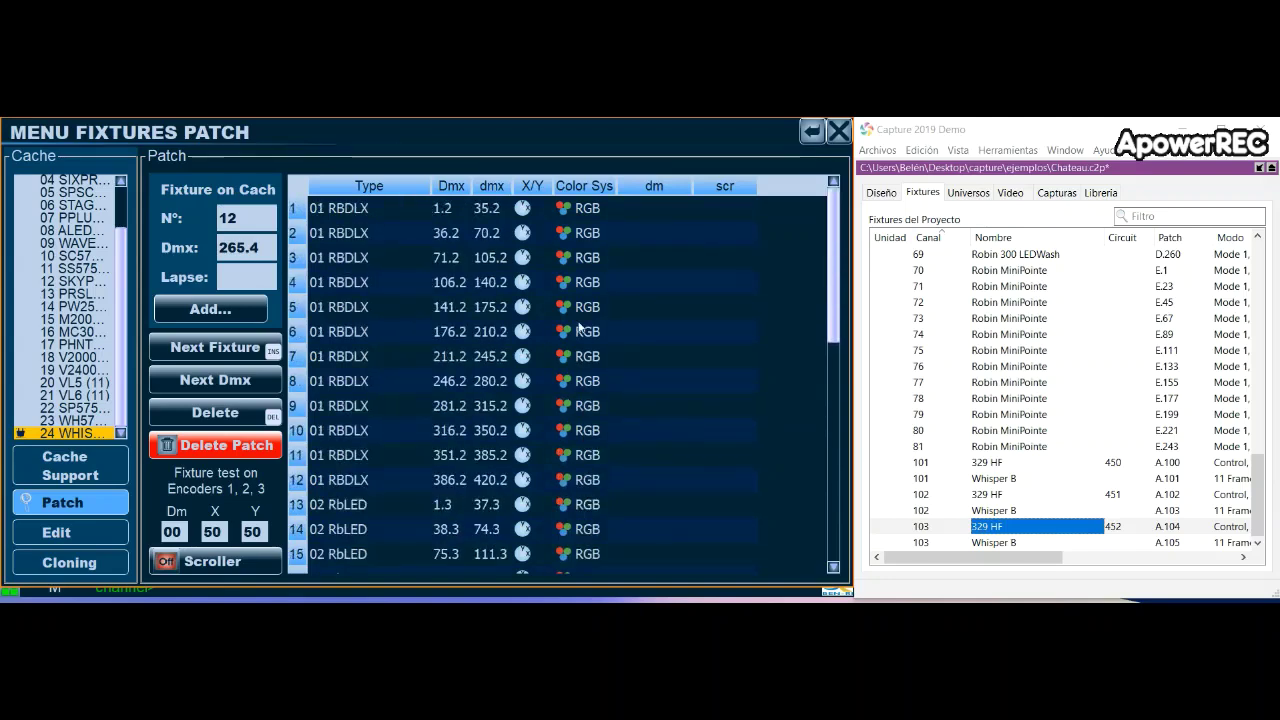
click(535, 212)
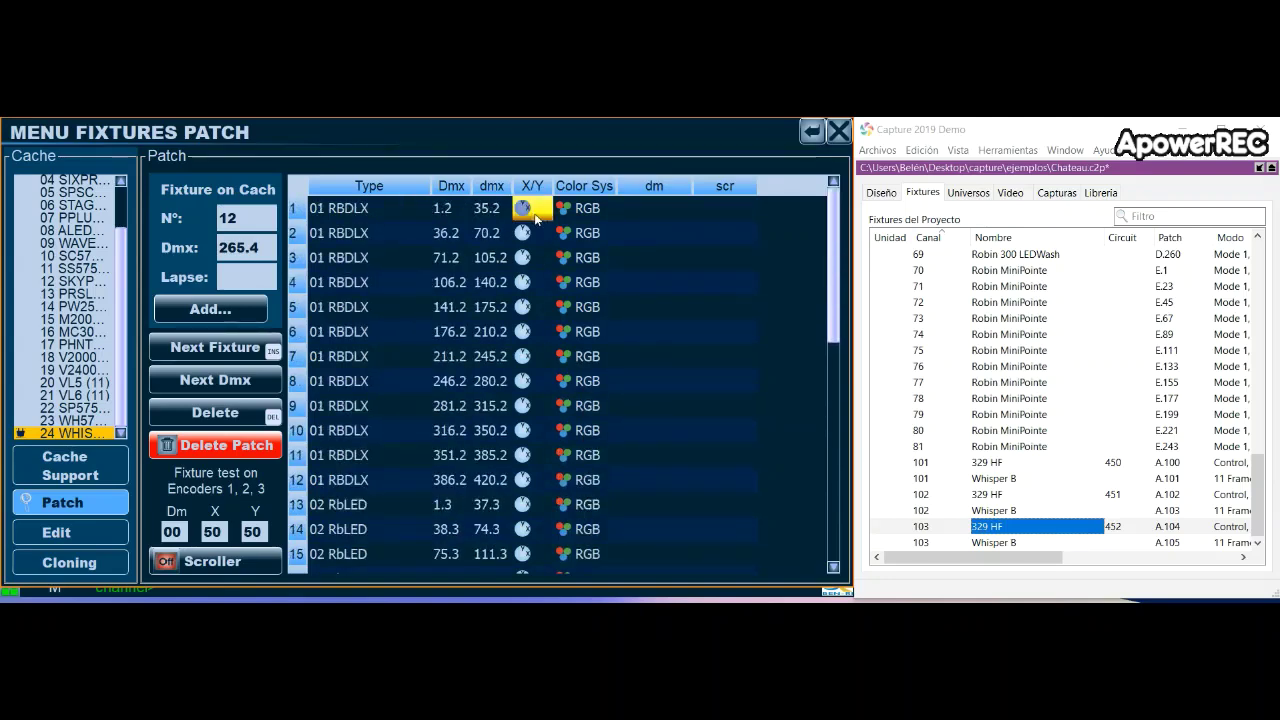
click(544, 210)
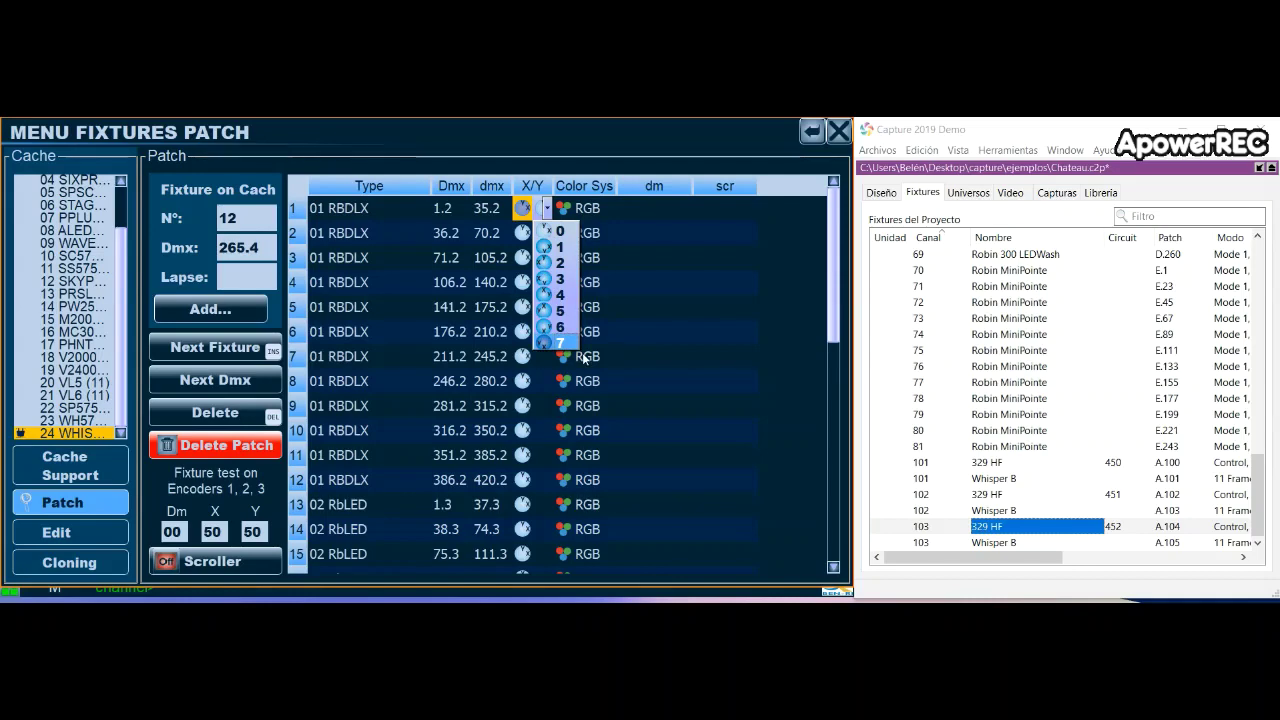
click(744, 355)
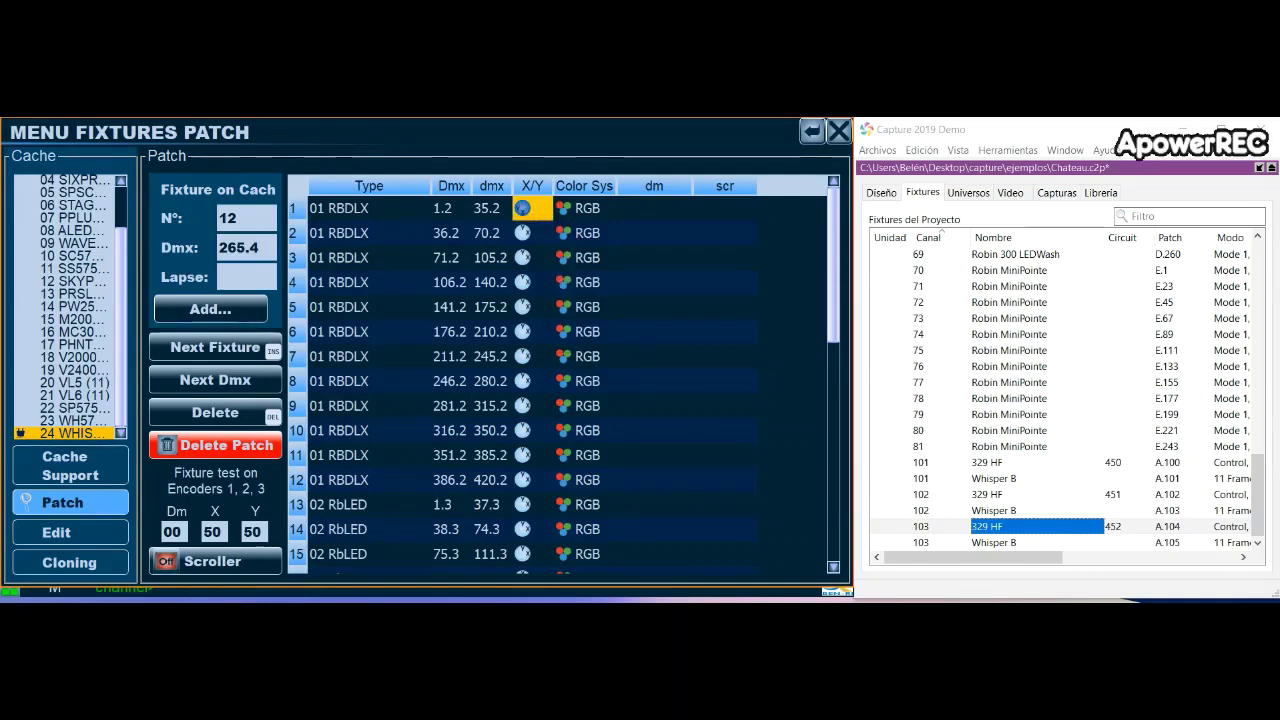
Close the fixtures patch and restore Capture's multi-view layout from the maximized fixture list.
click(839, 131)
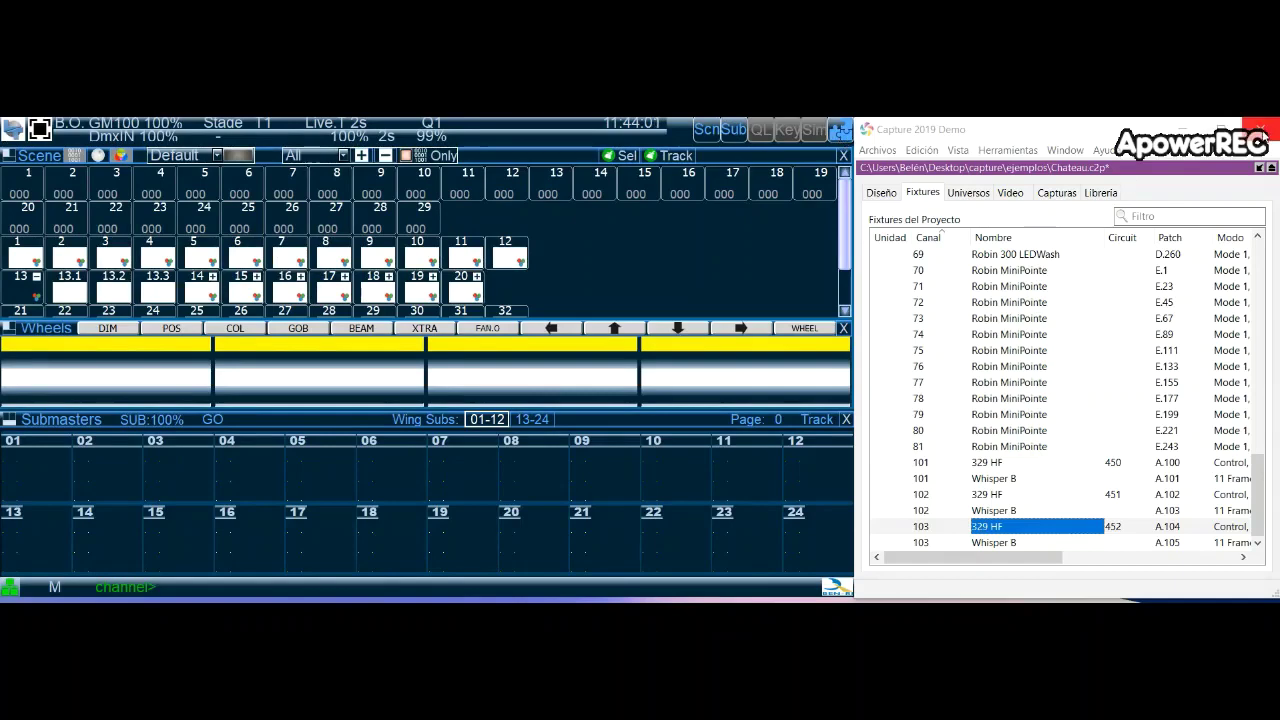
click(1265, 169)
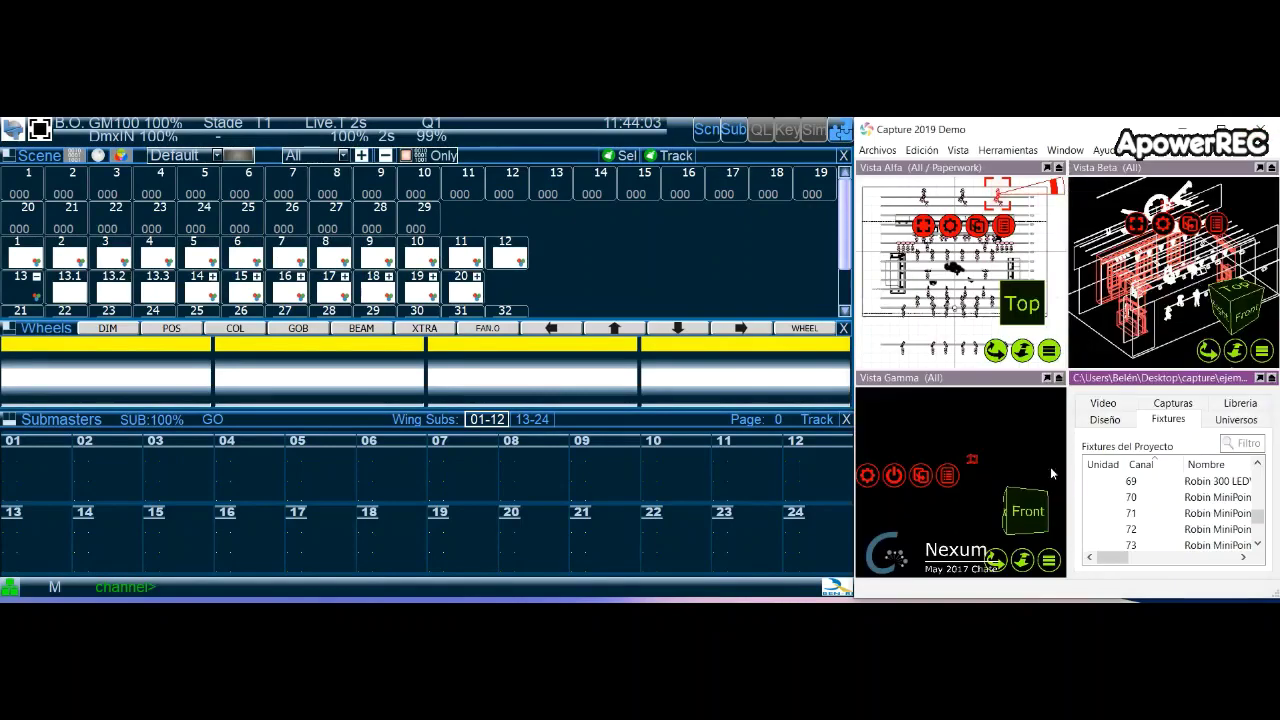
Maximize Capture's Vista Gamma front view and hide the console's submasters window to enlarge the fixture scene.
click(1048, 378)
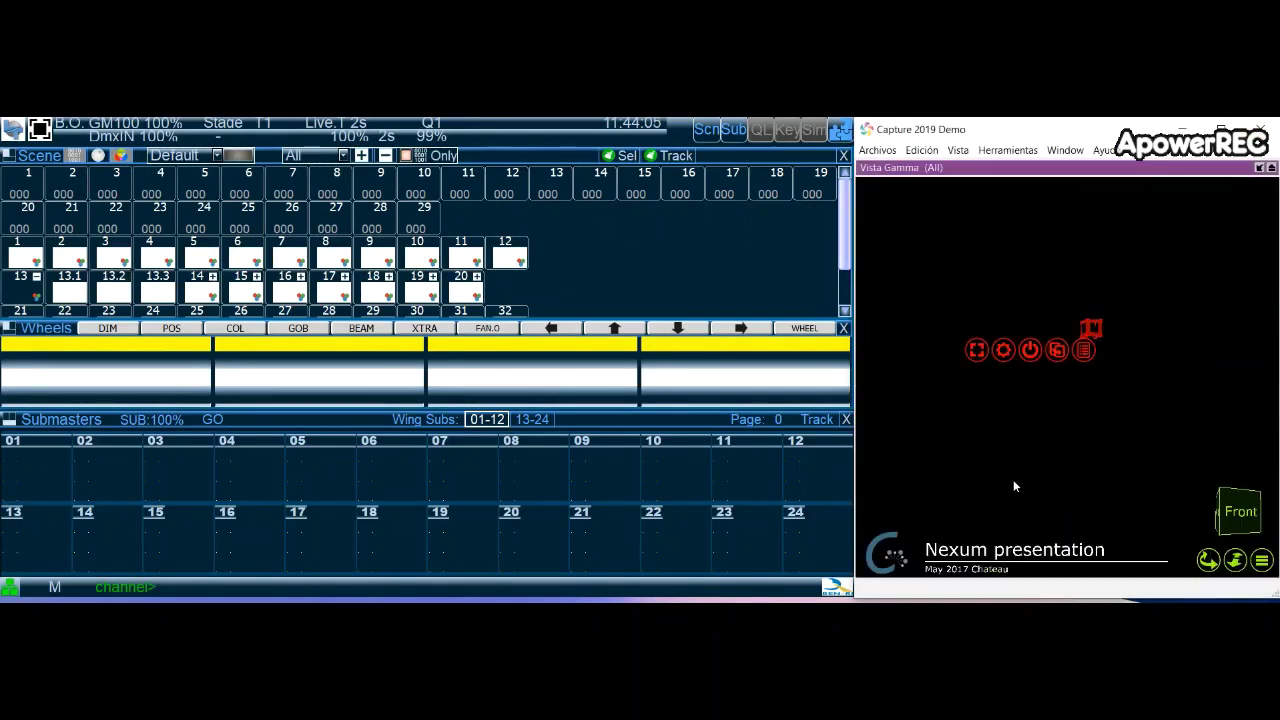
click(537, 295)
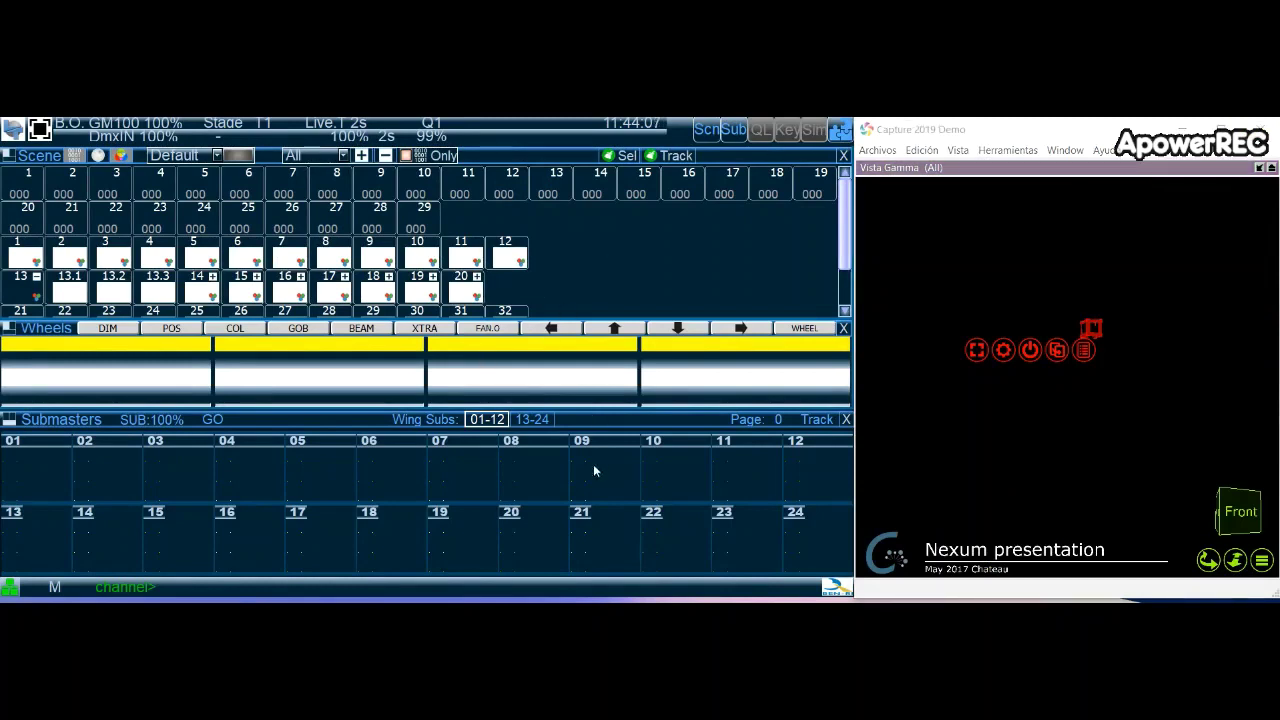
click(733, 129)
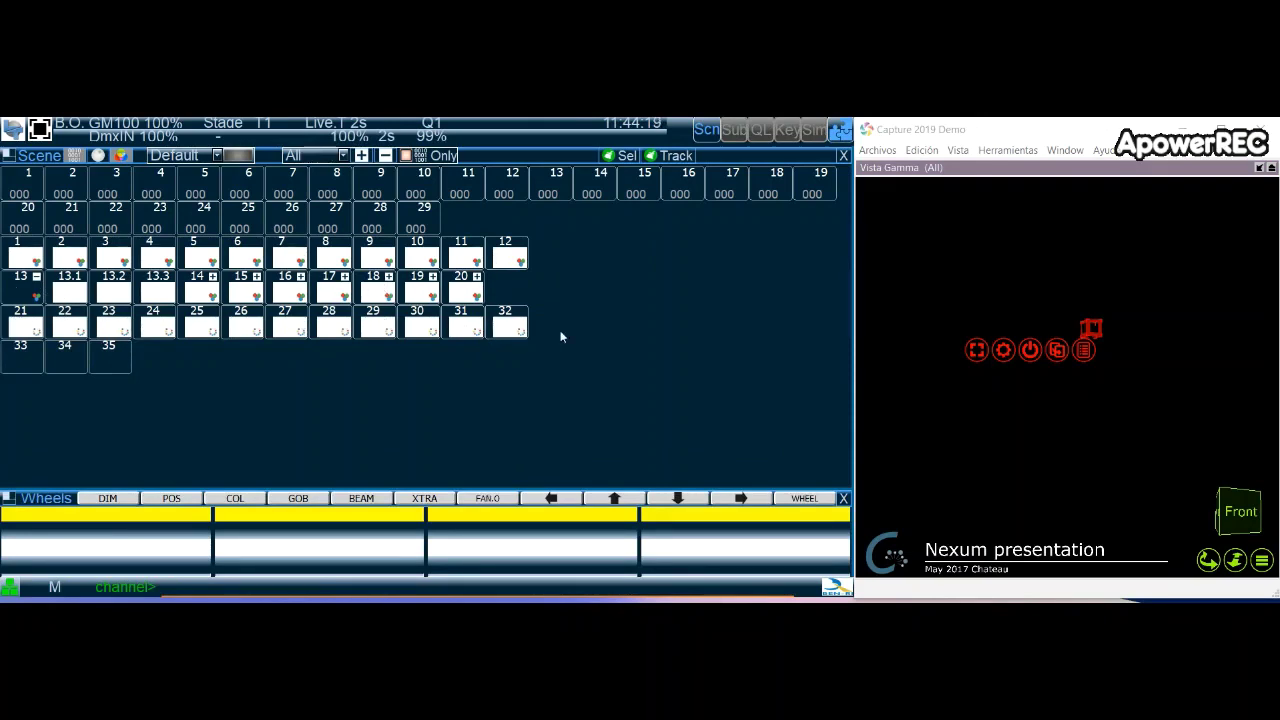
Select fixtures 1 to 12, raise their dimmers to full, and test their tilt and pan in Capture.
drag(6, 252, 530, 262)
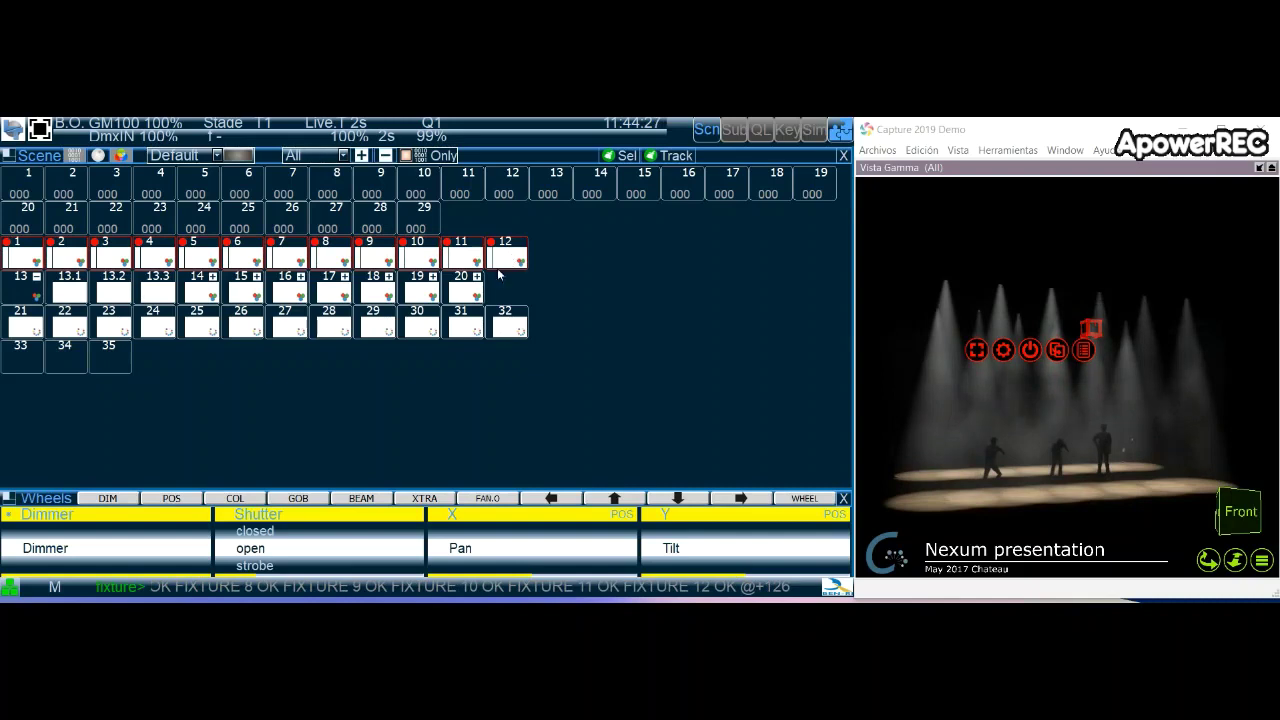
click(172, 498)
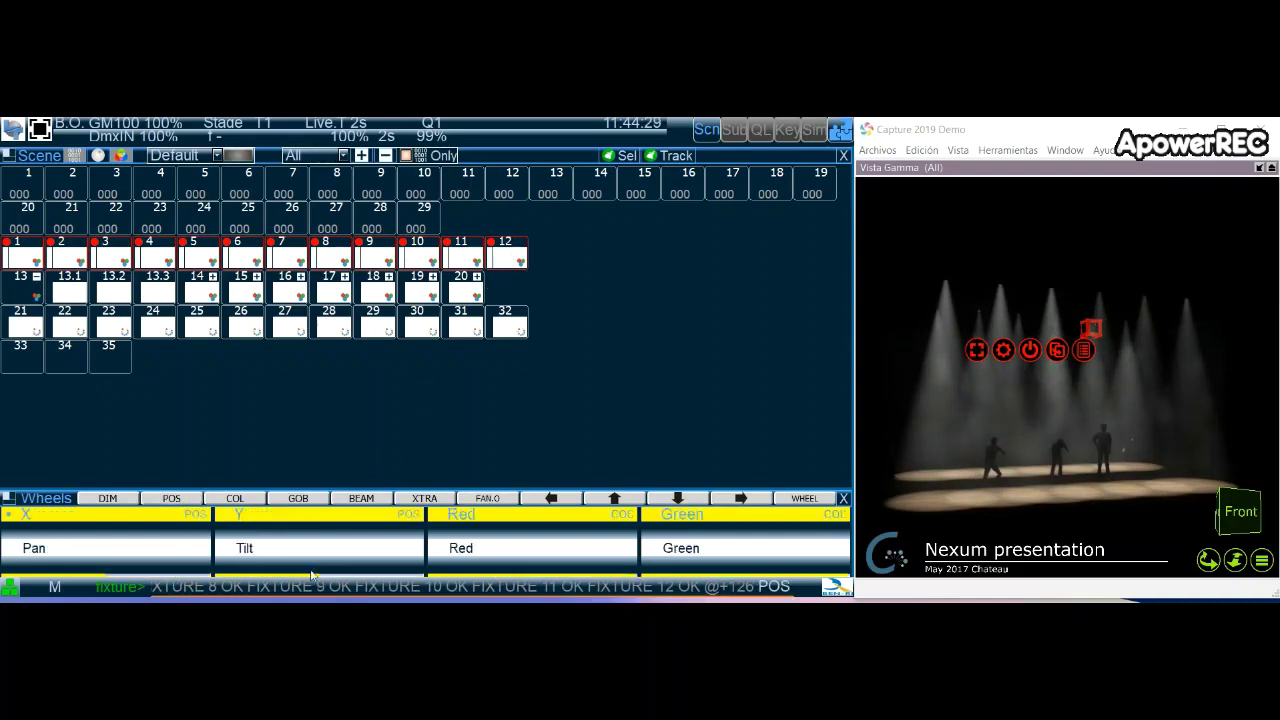
drag(335, 551, 336, 551)
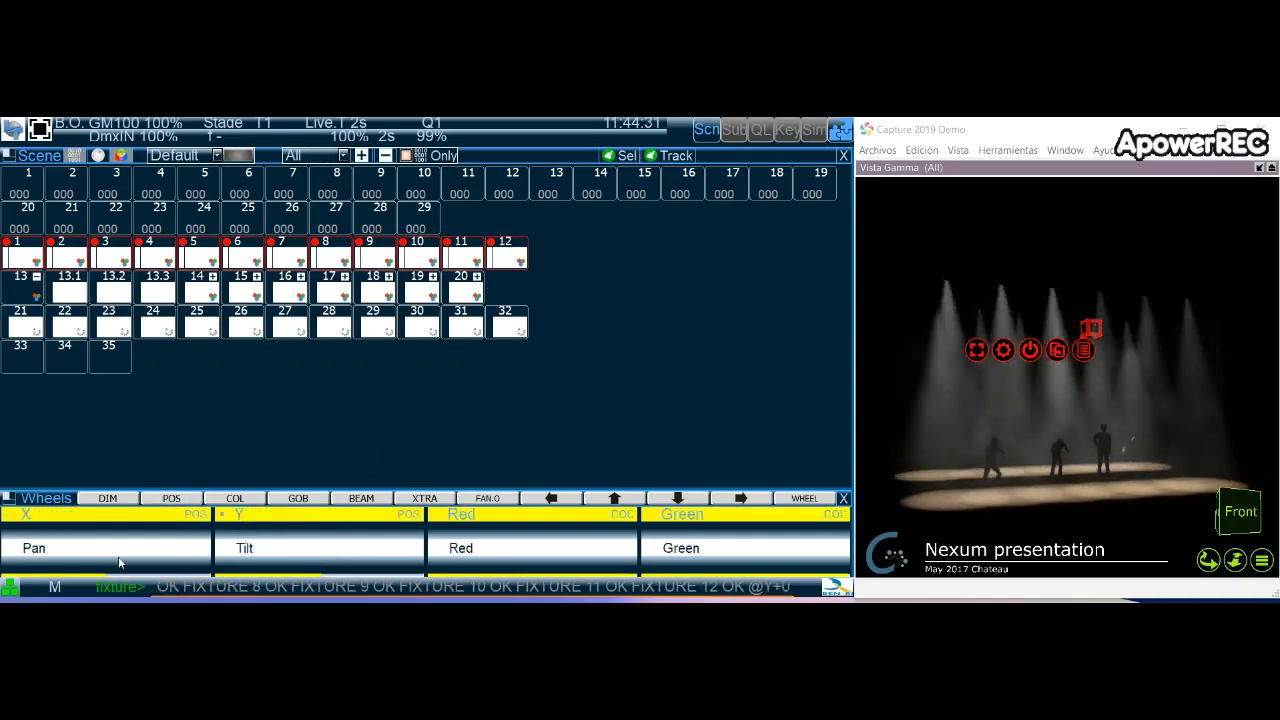
drag(114, 563, 116, 563)
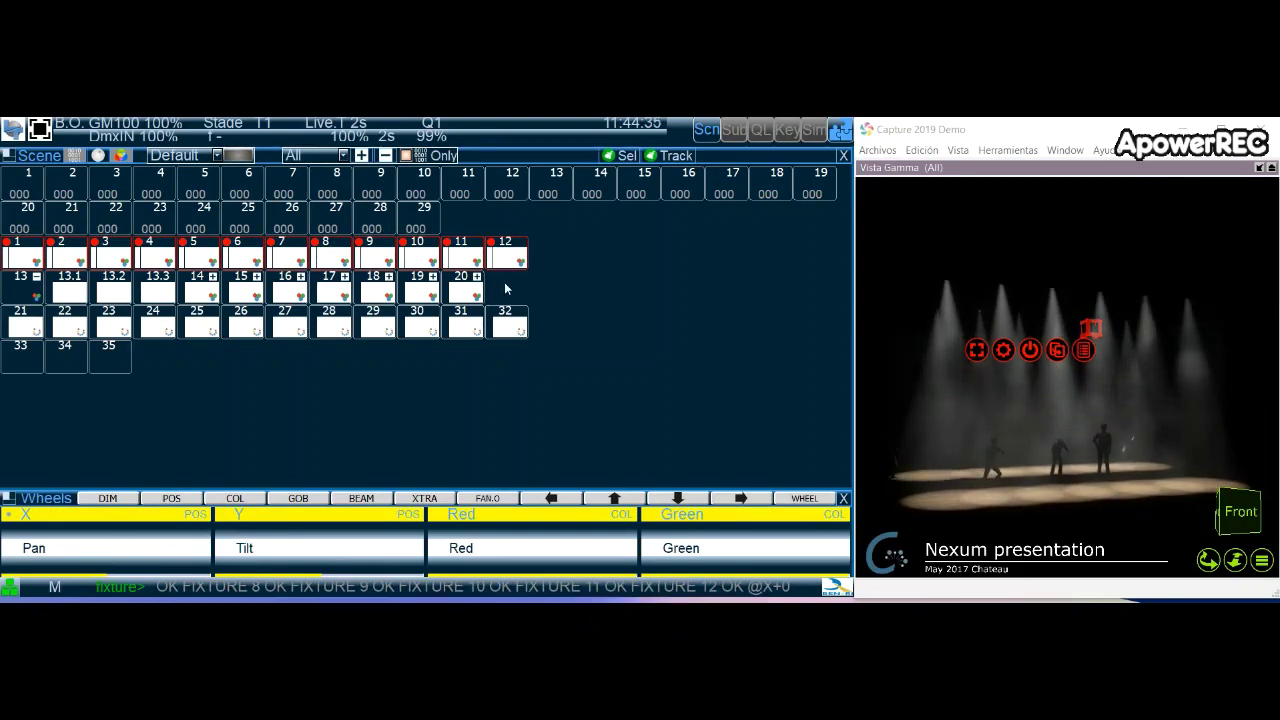
Raise the dimmers of fixtures 13 to 20 including 13's subfixtures, and bring channel 29 up to 87%.
drag(496, 288, 24, 305)
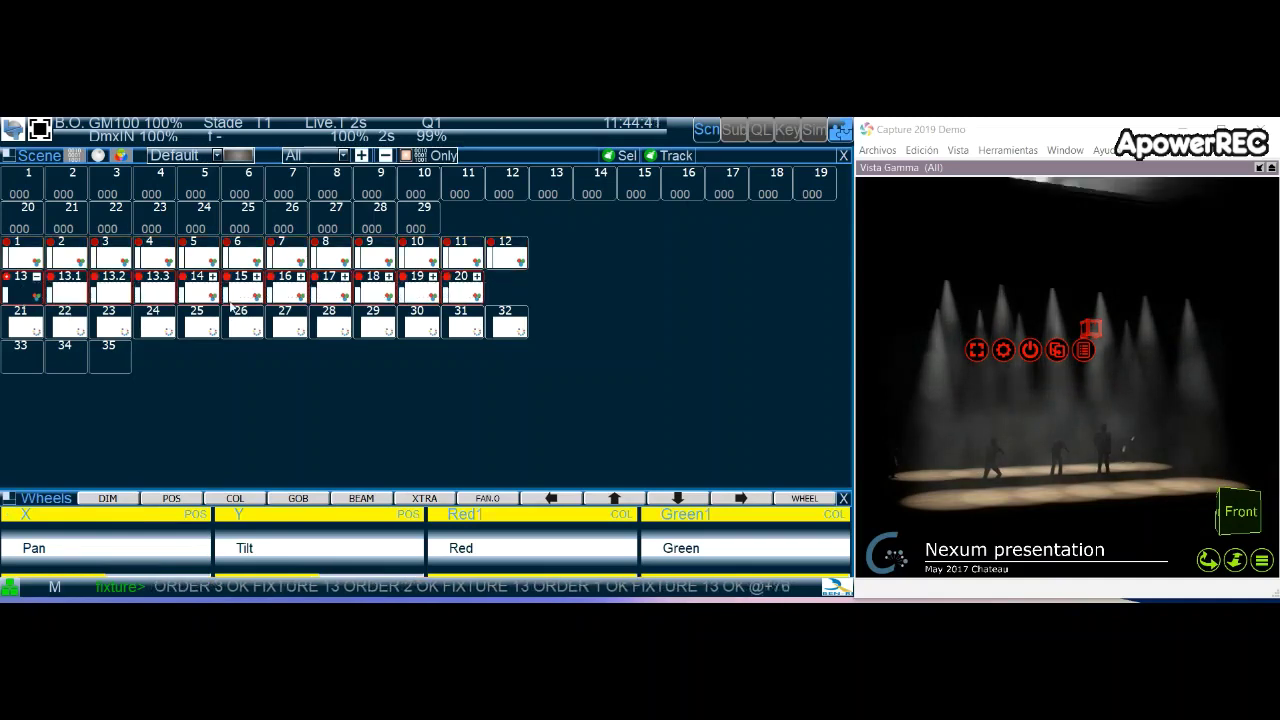
click(420, 220)
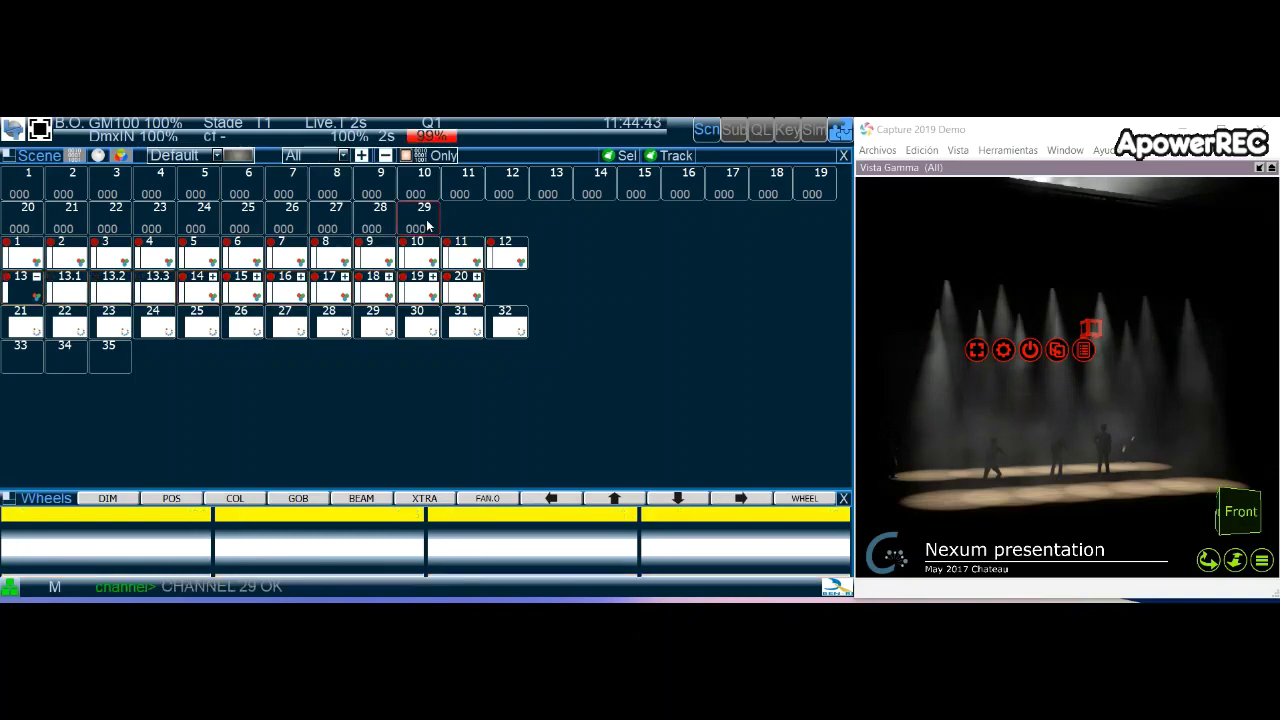
scroll(415, 226, up, 7)
scroll(425, 228, up, 3)
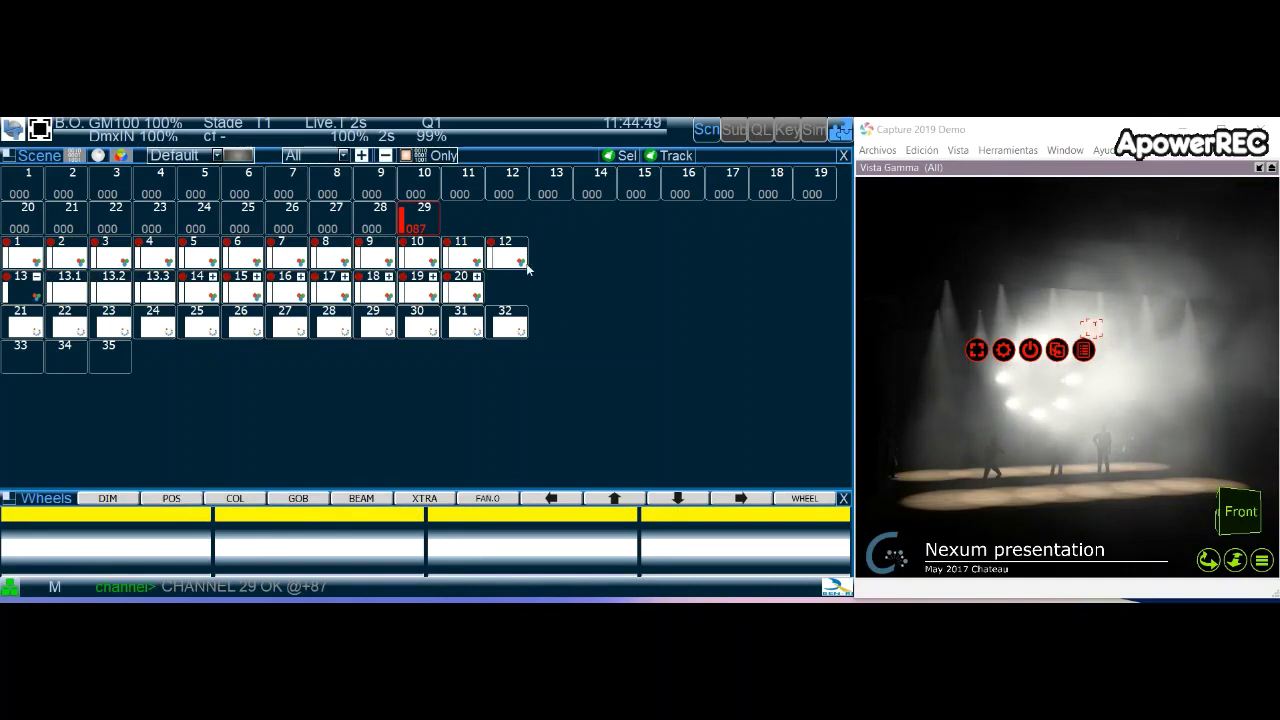
Raise and tilt fixtures 13 to 20, and likewise fixtures 21 to 32 with their dimmers at 100%.
drag(527, 268, 20, 292)
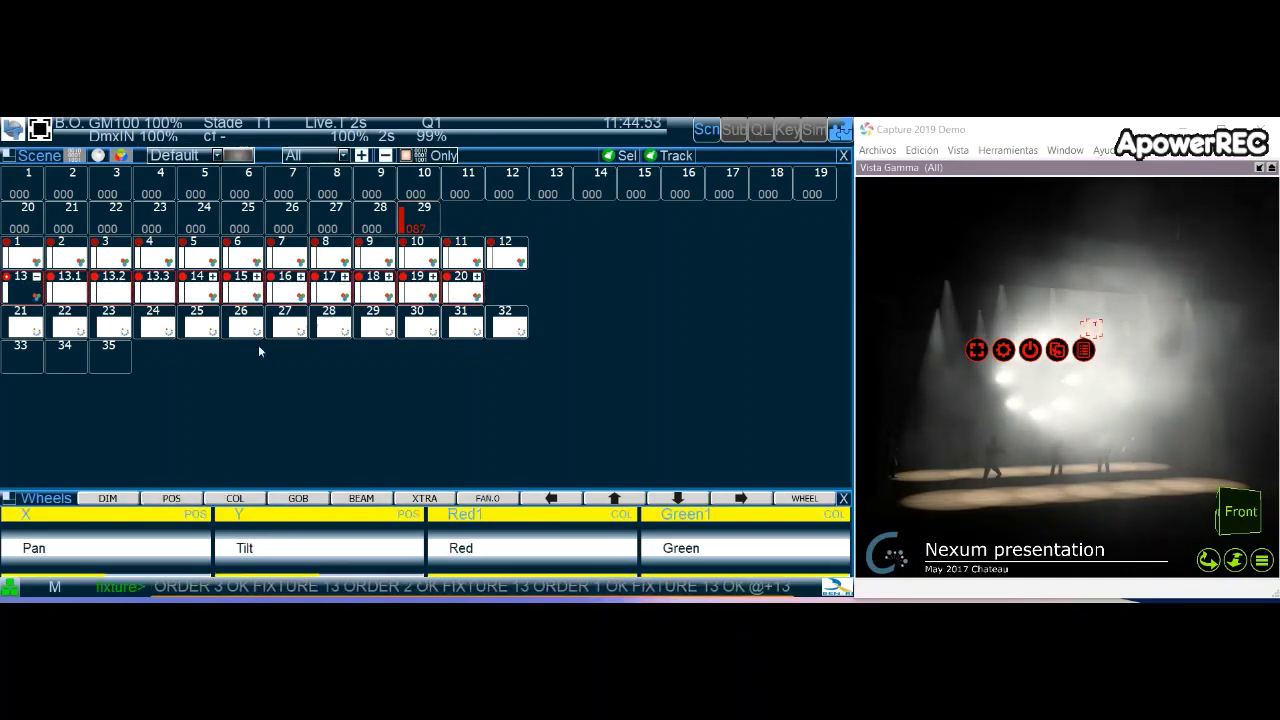
drag(410, 556, 357, 542)
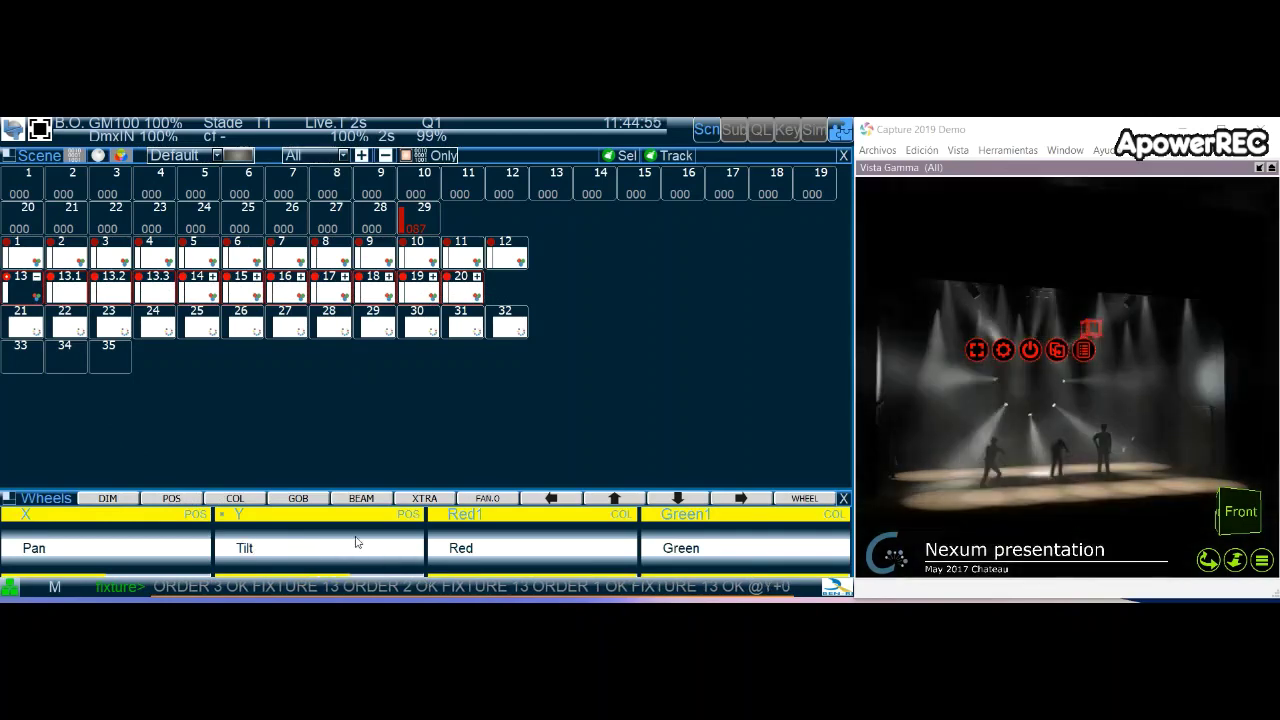
drag(565, 344, 25, 325)
key(f)
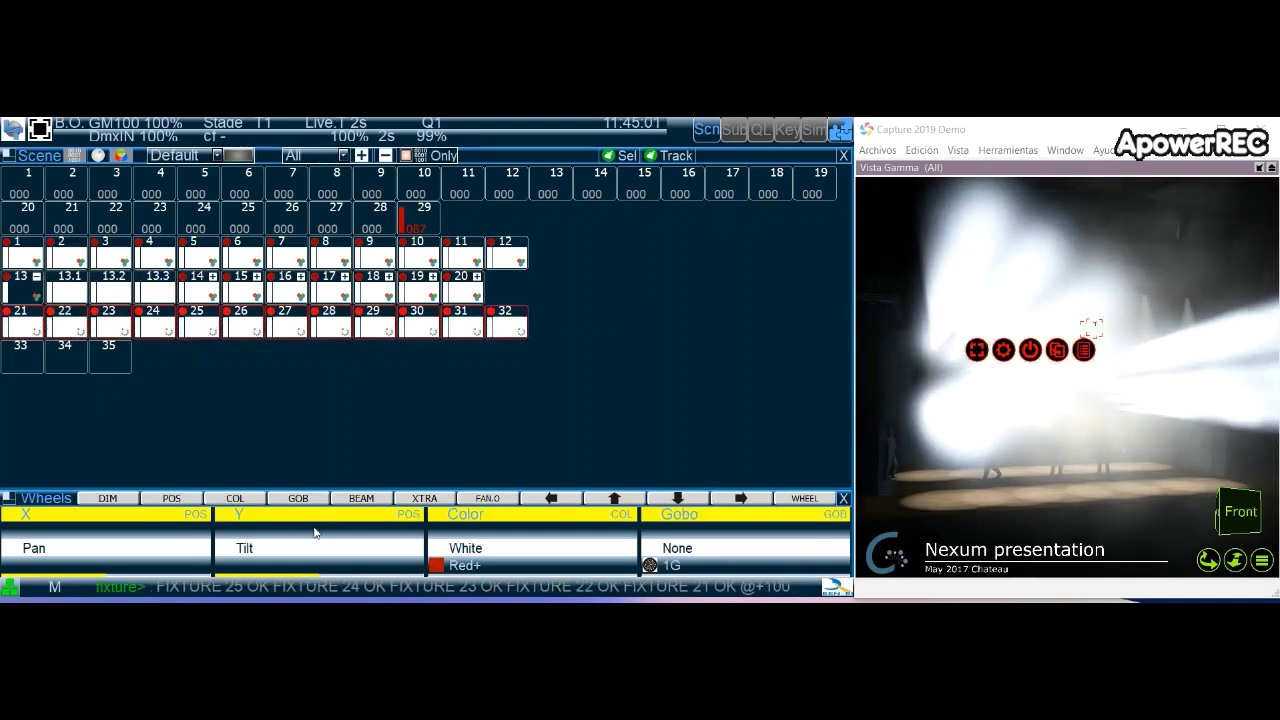
drag(280, 555, 332, 568)
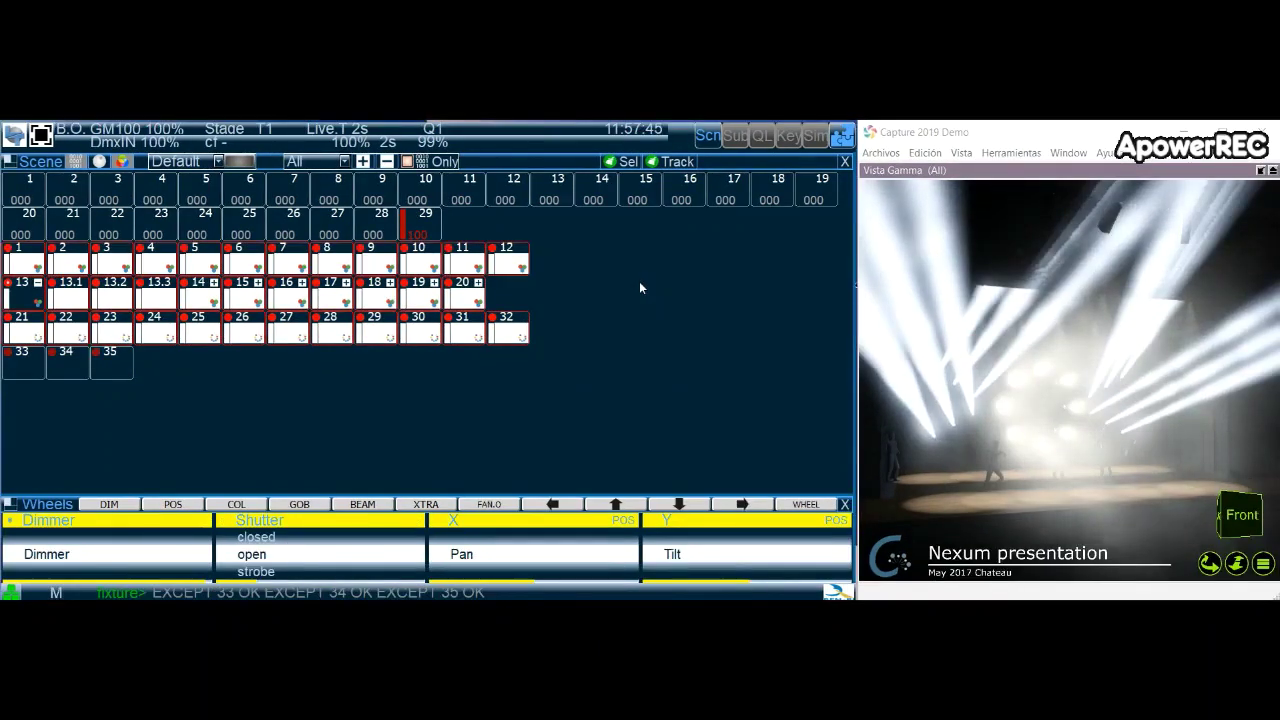
Clear all active levels on the console and raise the dimmers of fixtures 33 to 35 to full.
key(Escape)
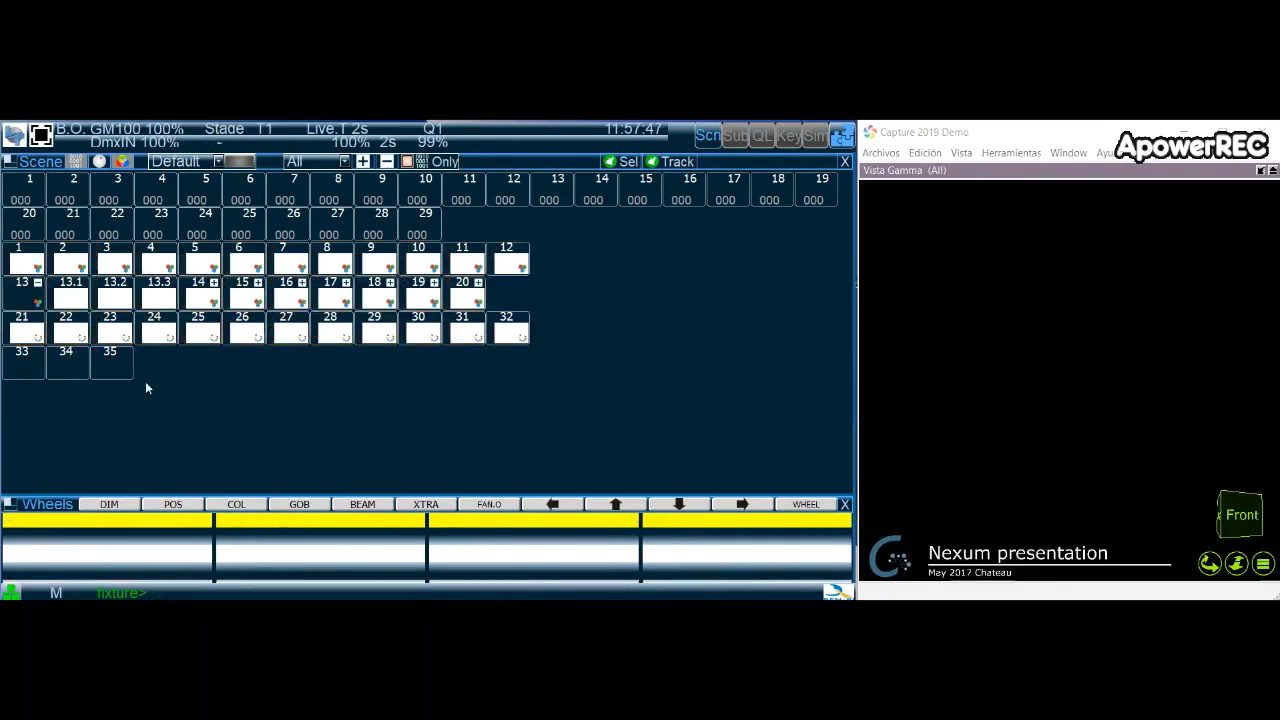
drag(136, 370, 30, 368)
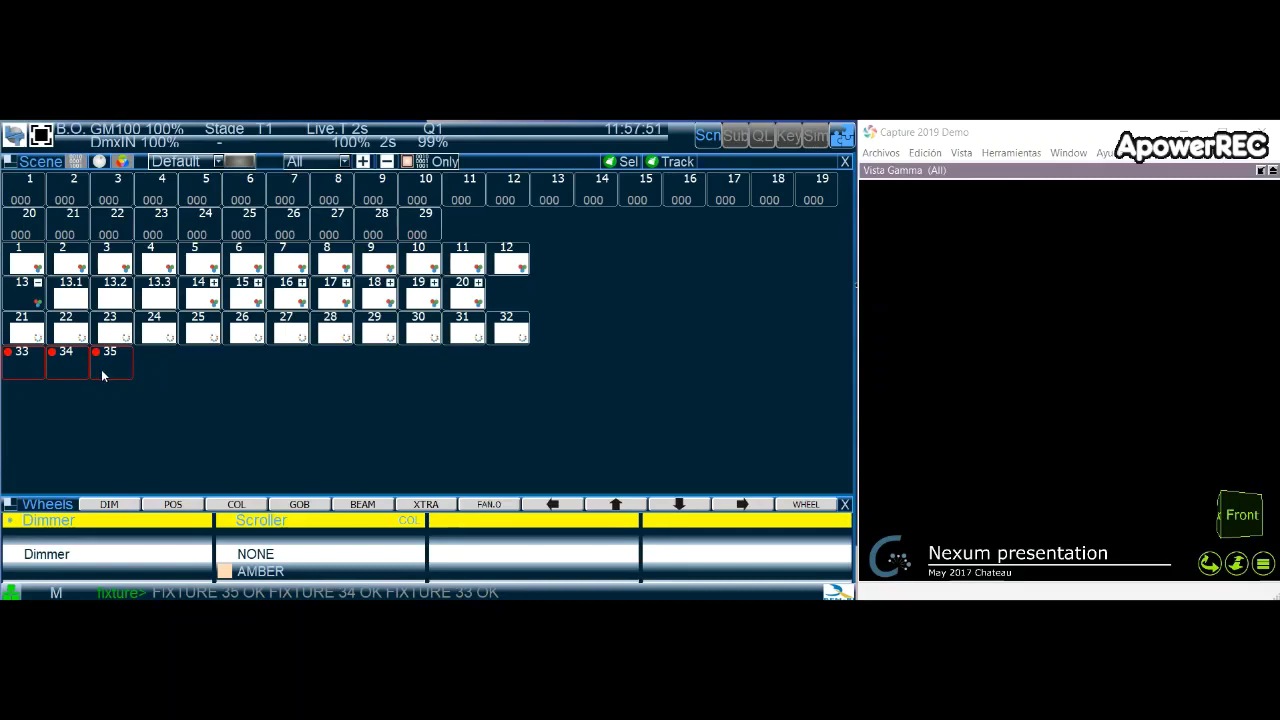
scroll(101, 369, up, 10)
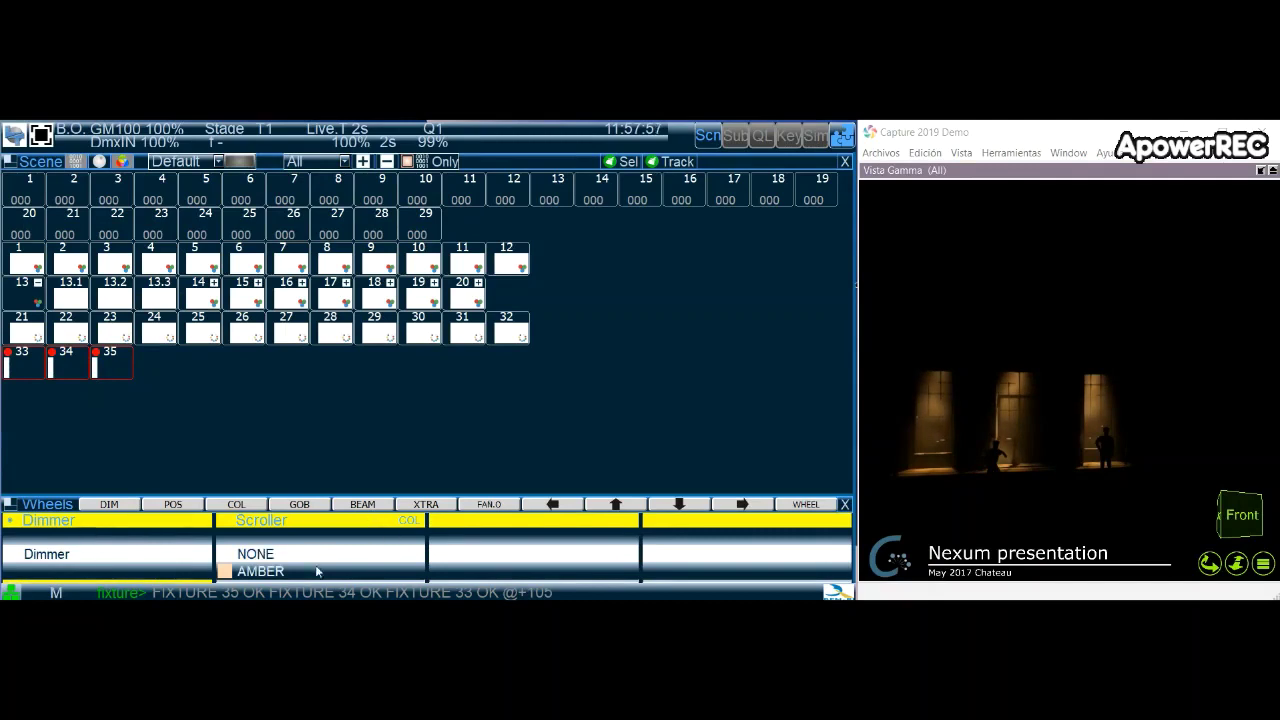
Run the scroller of fixtures 33 to 35 through AMBER, YELLOW, BLUE and GREEN, ending on GREEN.
scroll(322, 556, up, 2)
scroll(322, 575, up, 5)
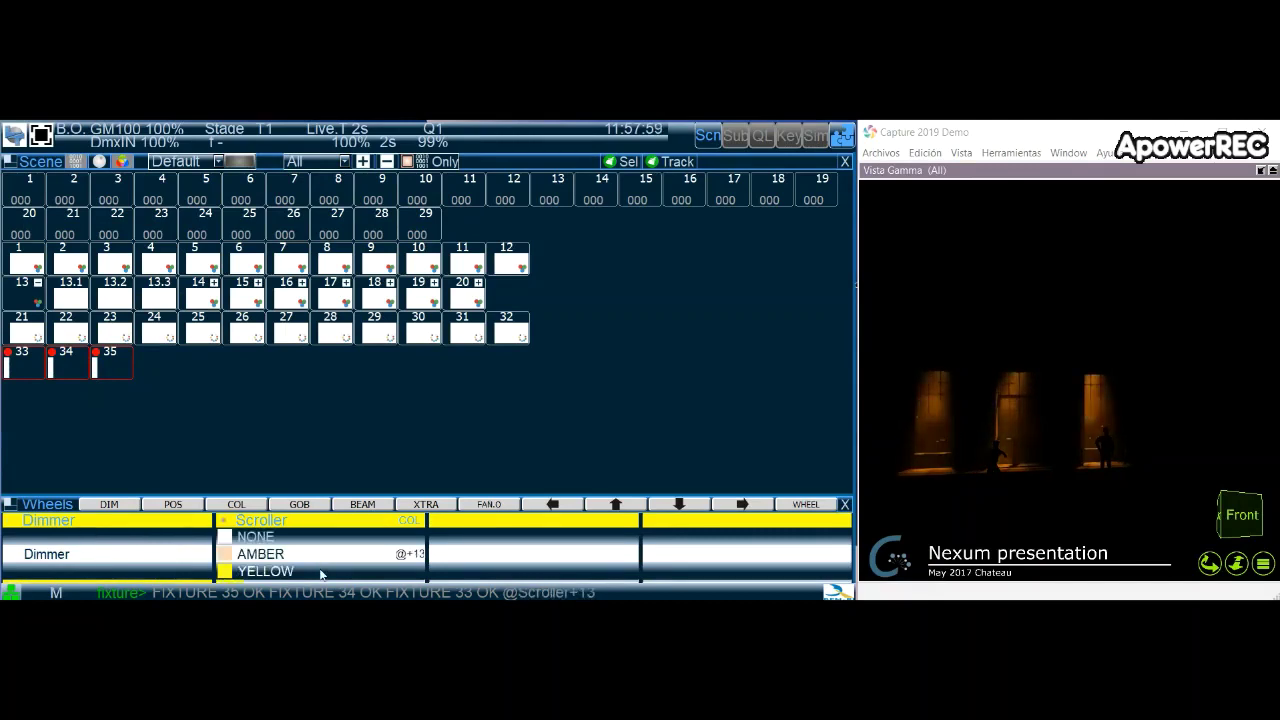
scroll(322, 575, up, 6)
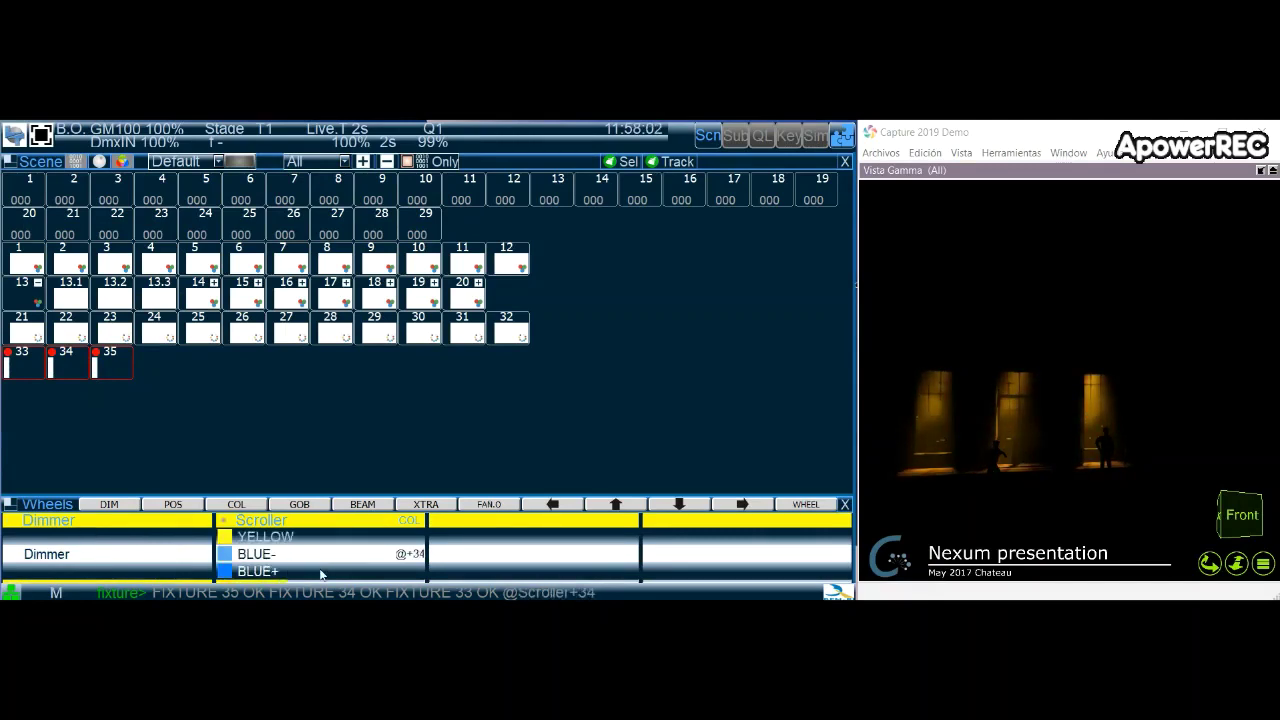
scroll(322, 575, up, 4)
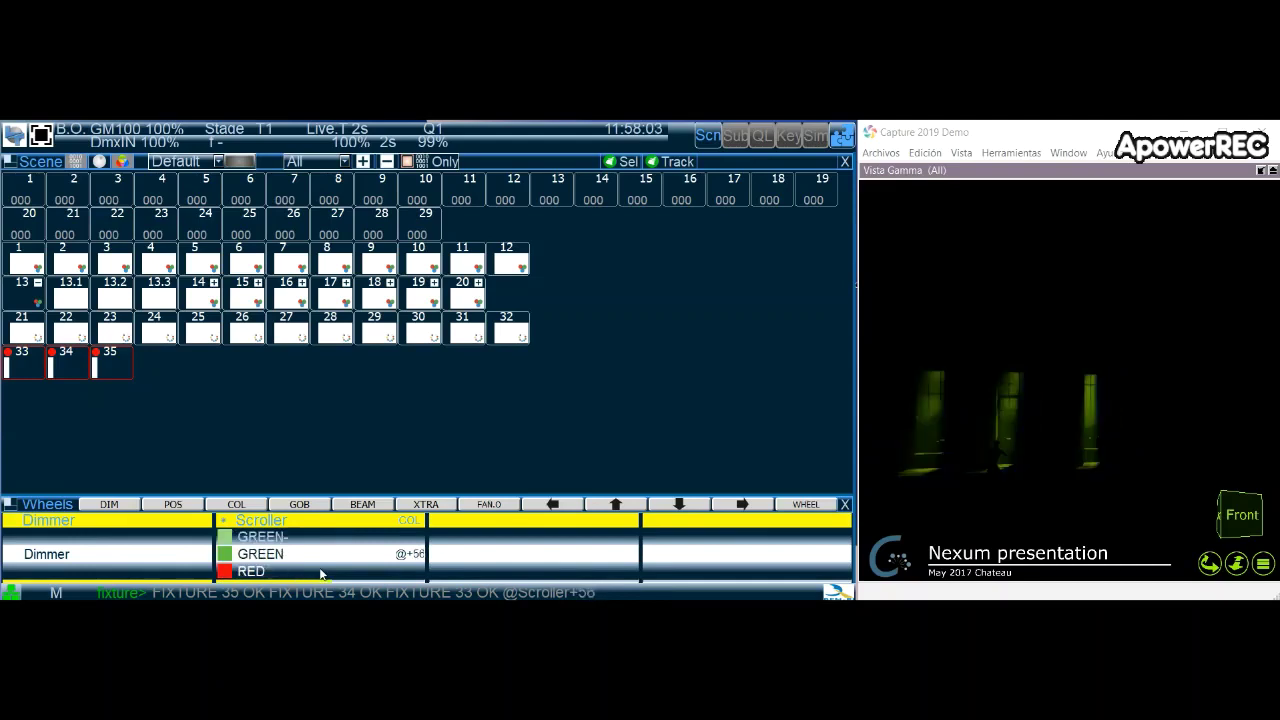
scroll(322, 575, down, 3)
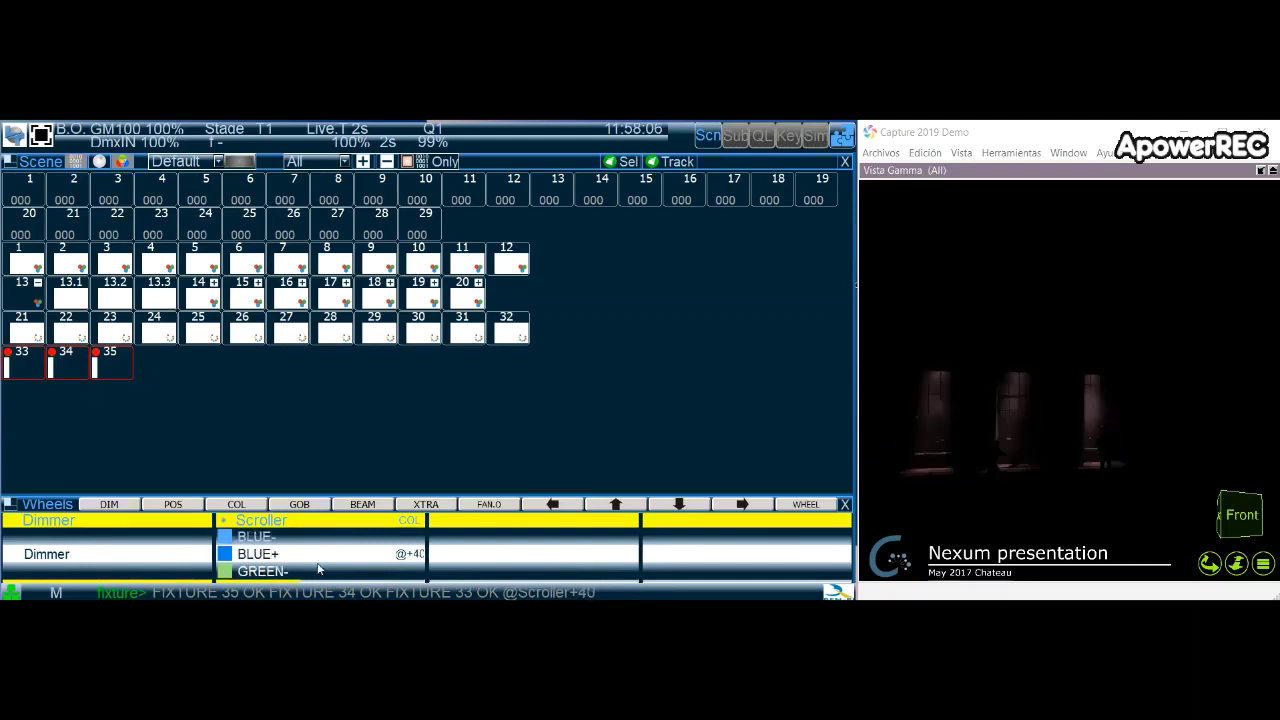
scroll(320, 572, up, 3)
scroll(320, 569, up, 2)
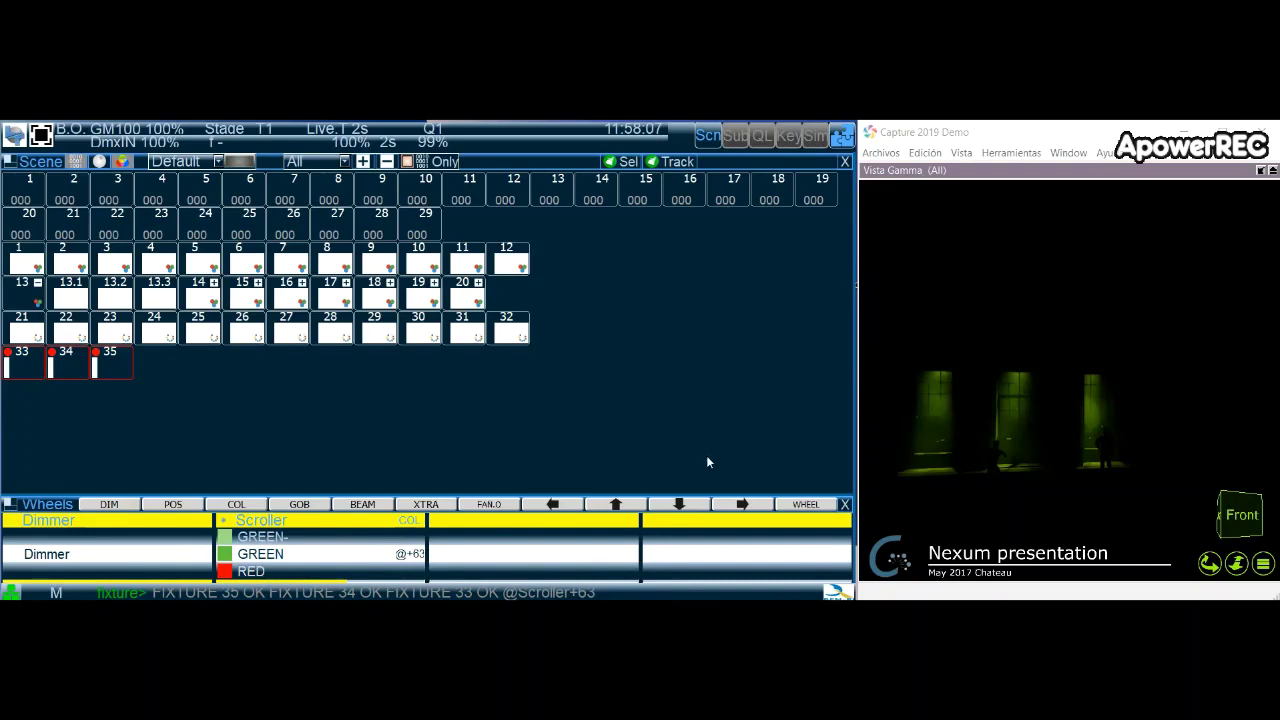